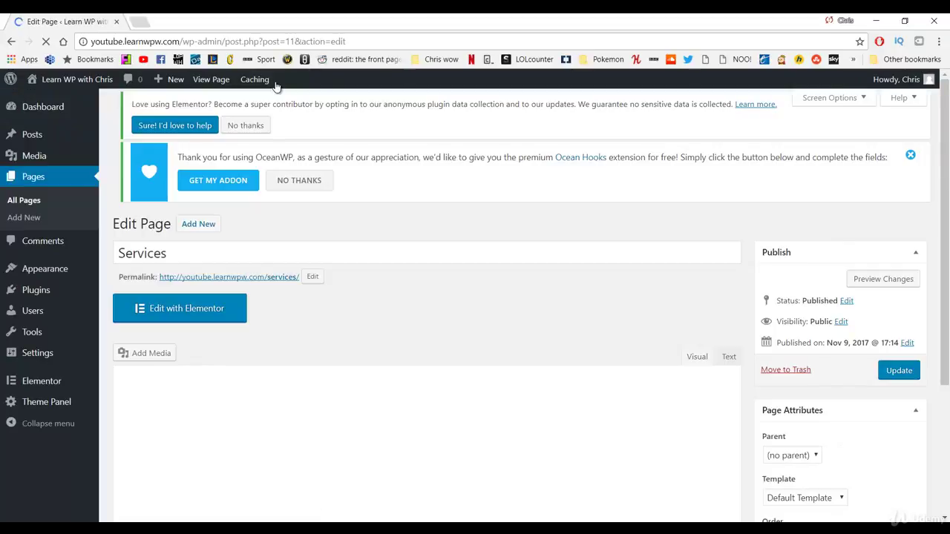
Step: Set the Services page's content layout to 100% Full Width in the OceanWP settings
scroll(403, 197, "down", 2)
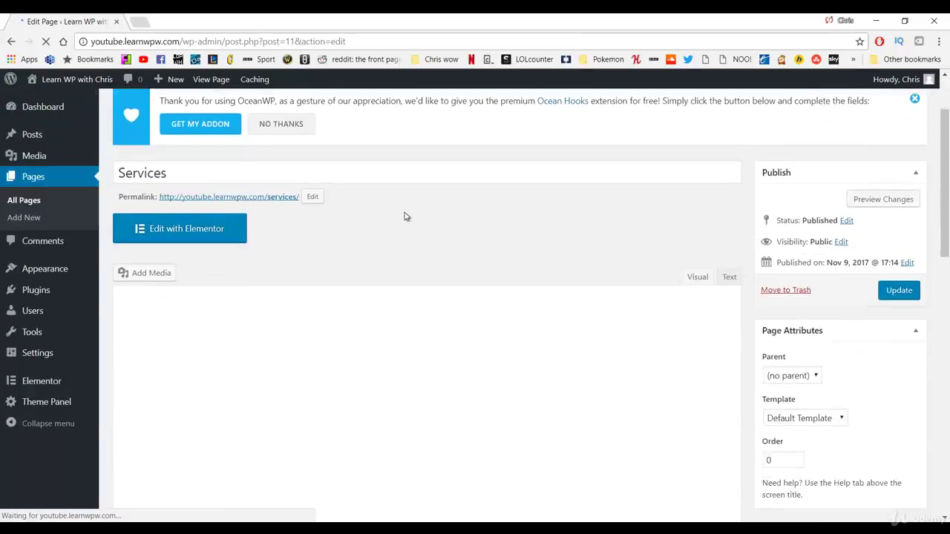
scroll(405, 216, "down", 5)
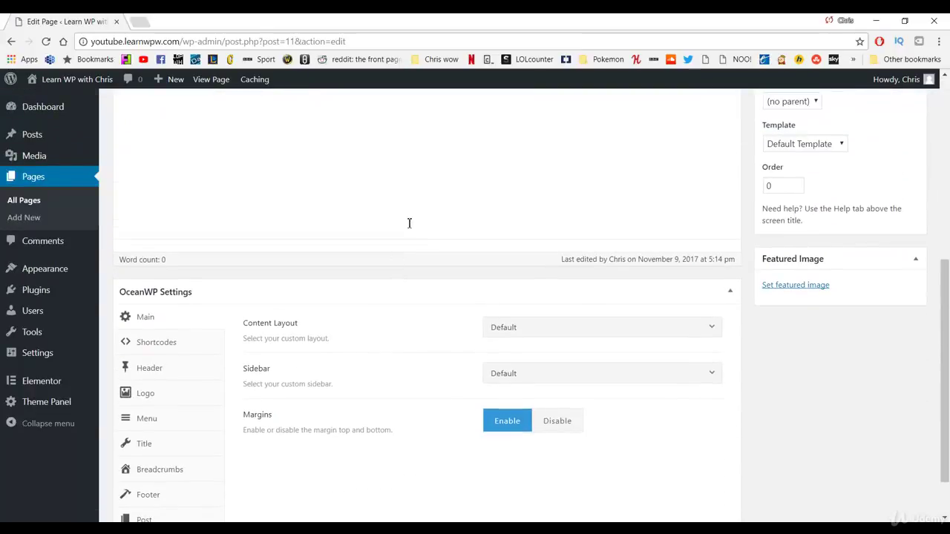
scroll(409, 223, "down", 1)
left_click(554, 278)
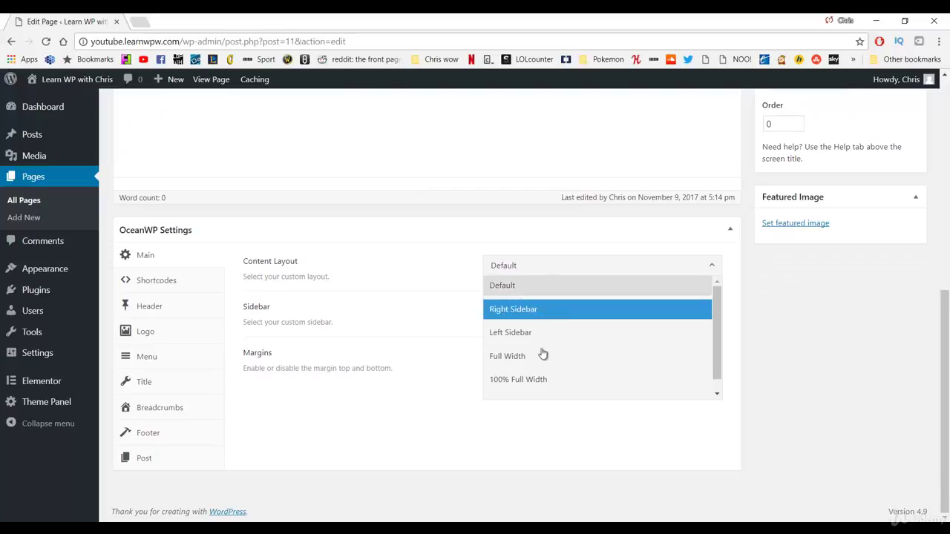
left_click(543, 375)
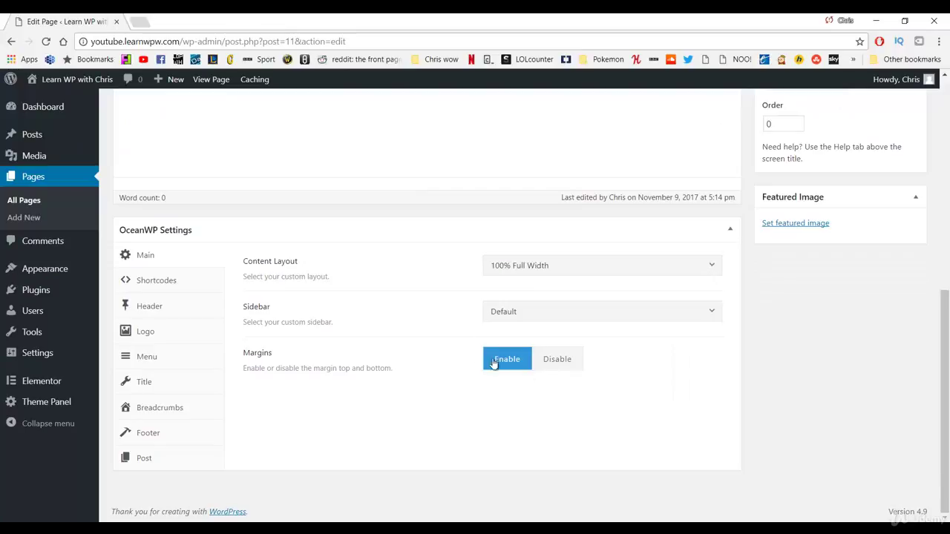
Step: Disable the display of the page title and update the Services page
left_click(168, 381)
left_click(608, 276)
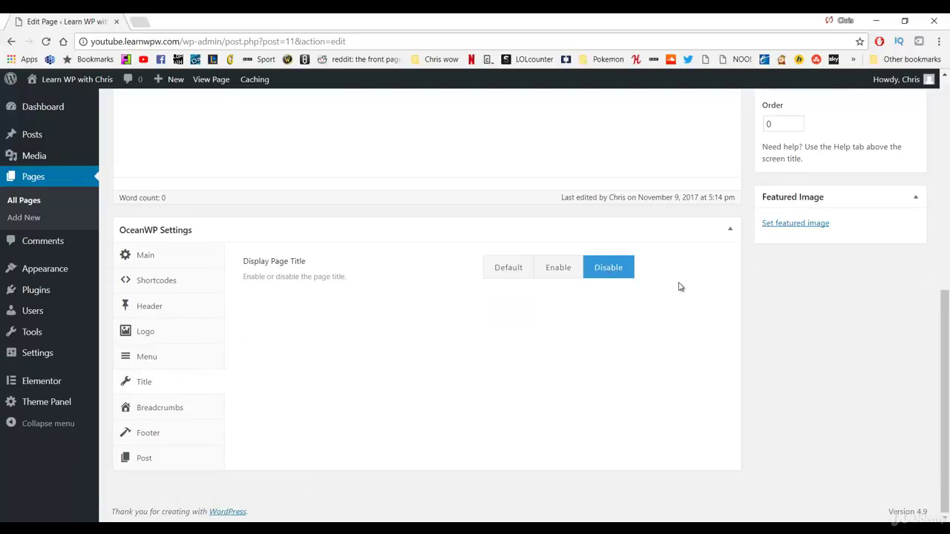
scroll(680, 287, "up", 5)
left_click(898, 326)
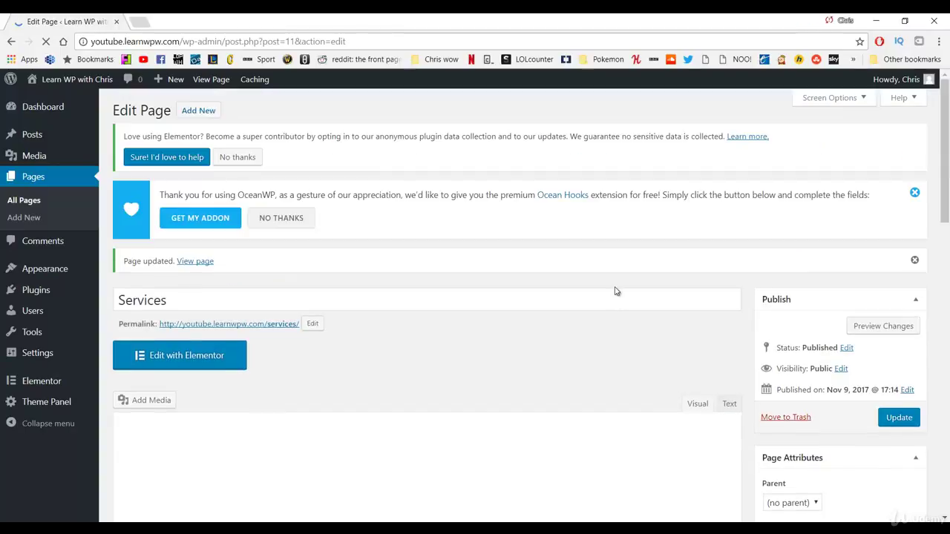
Step: Open the Services page for editing with Elementor and add a new section with two equal columns
left_click(212, 355)
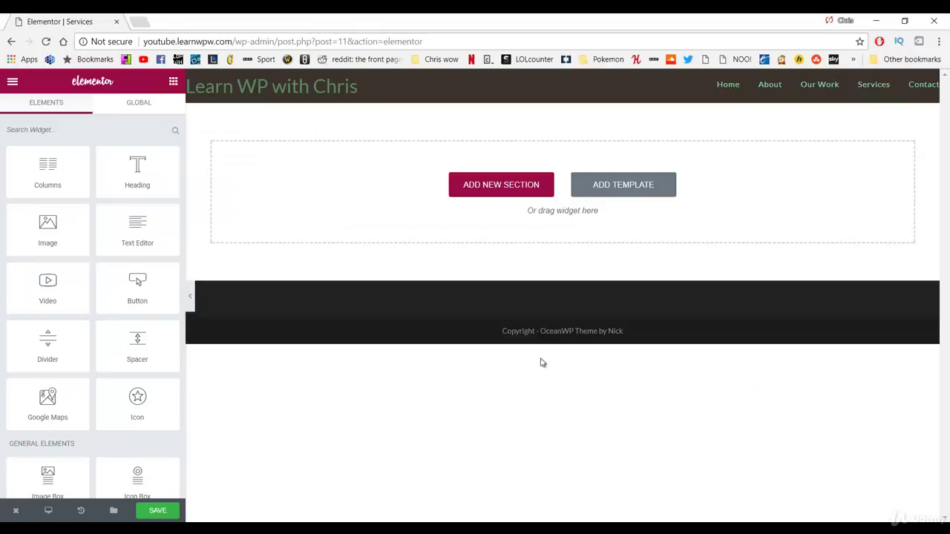
left_click(499, 194)
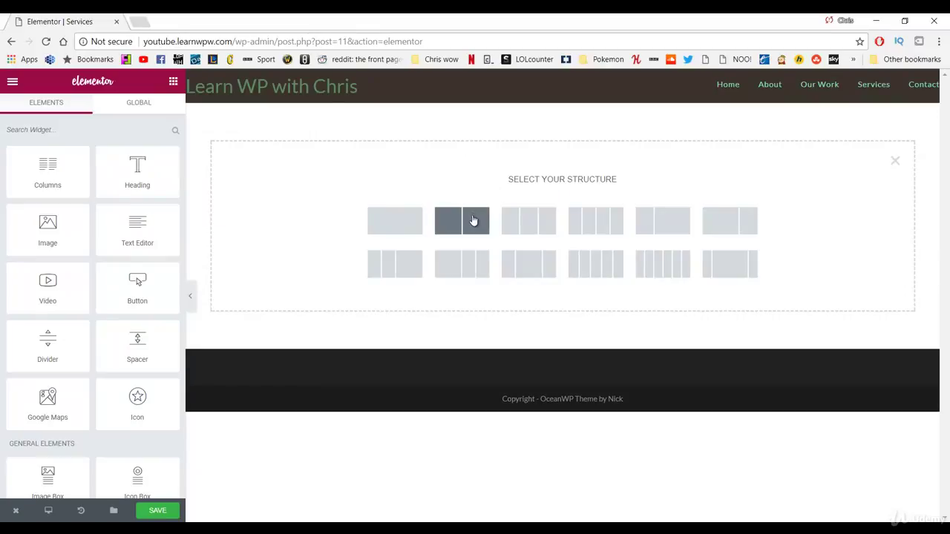
left_click(473, 219)
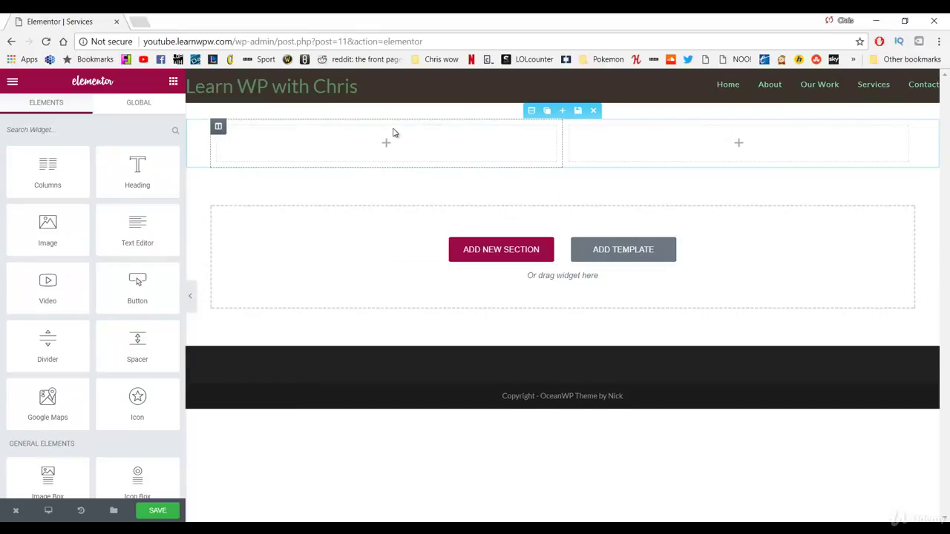
Step: Add a Heading widget to the section's left column and set its title to "Relax"
left_click_drag(132, 176, 332, 142)
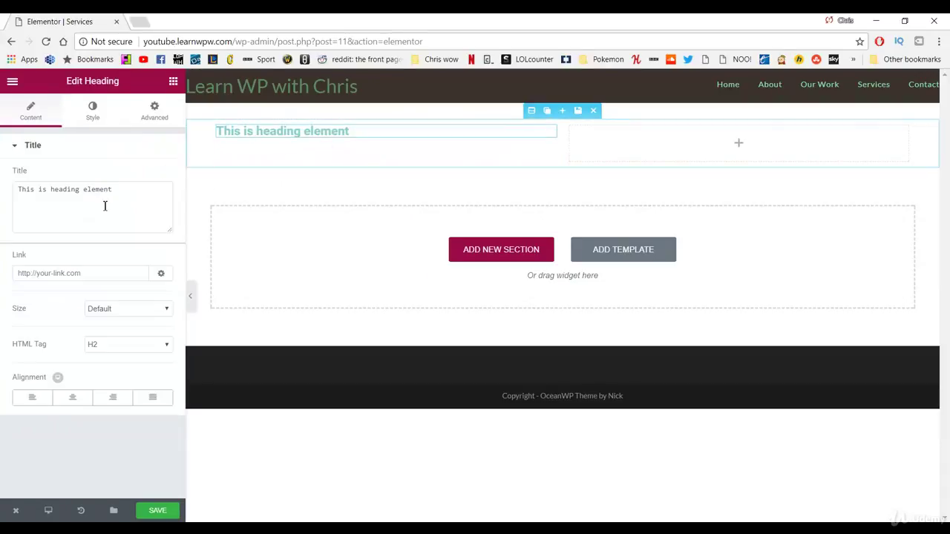
left_click_drag(131, 194, 16, 187)
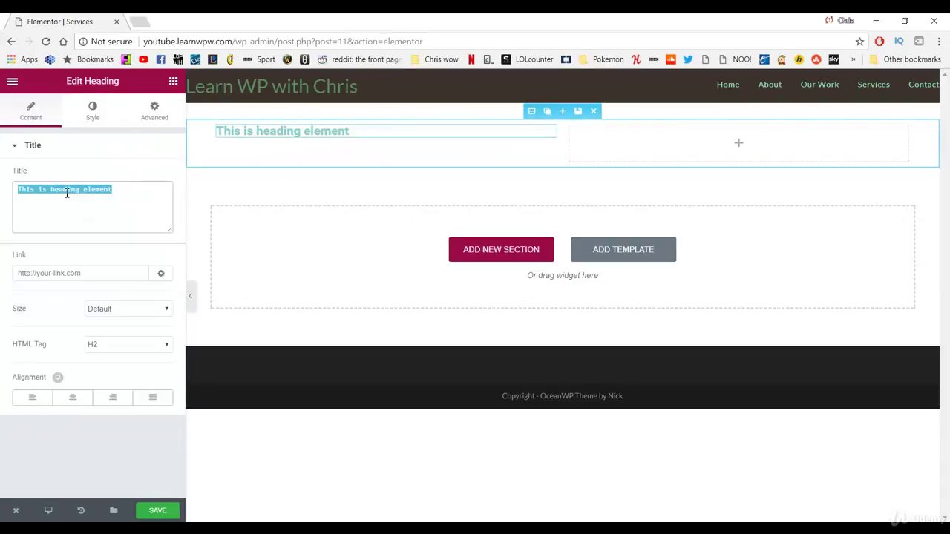
type("Relax")
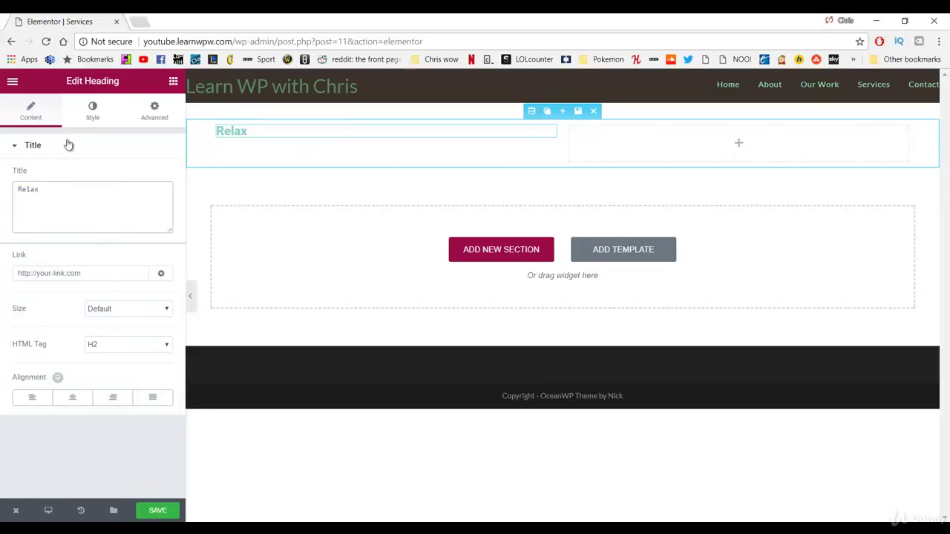
Step: Style the Relax heading with text color #595959, a 38 px font size and a weight of 300
left_click(91, 111)
left_click(156, 177)
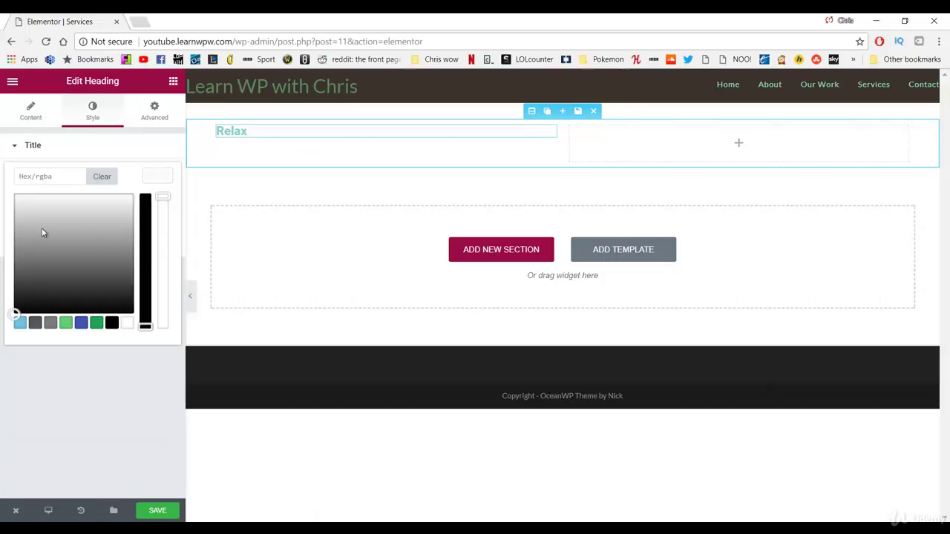
left_click(44, 271)
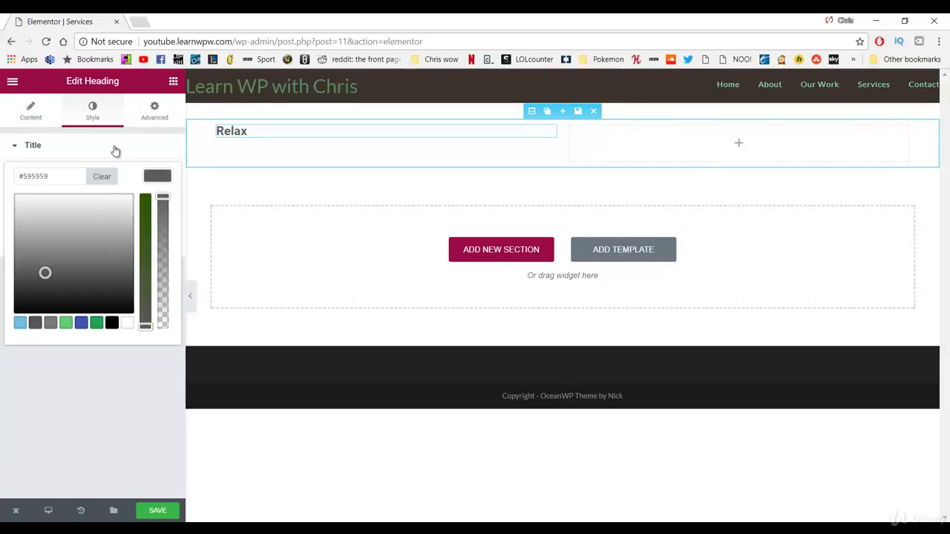
left_click(100, 116)
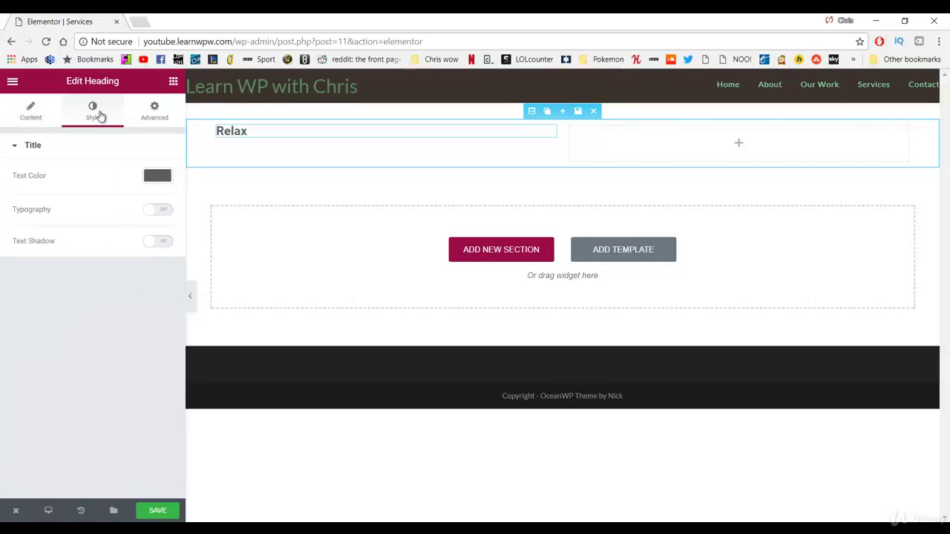
left_click(156, 211)
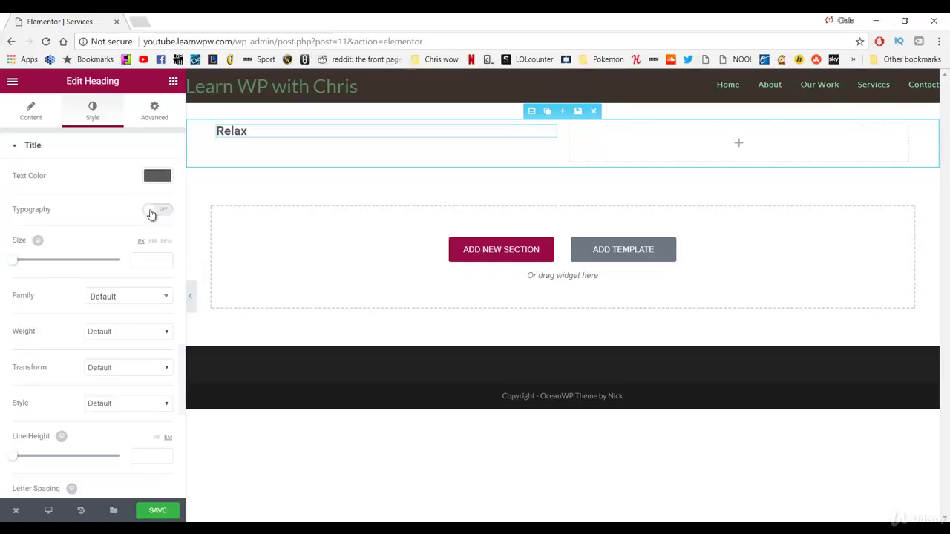
left_click(141, 262)
type("38")
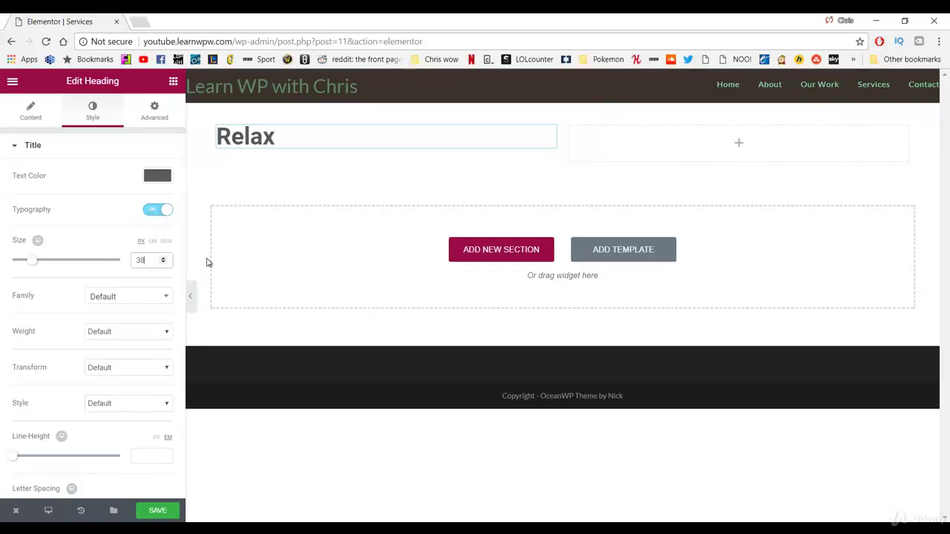
left_click(149, 331)
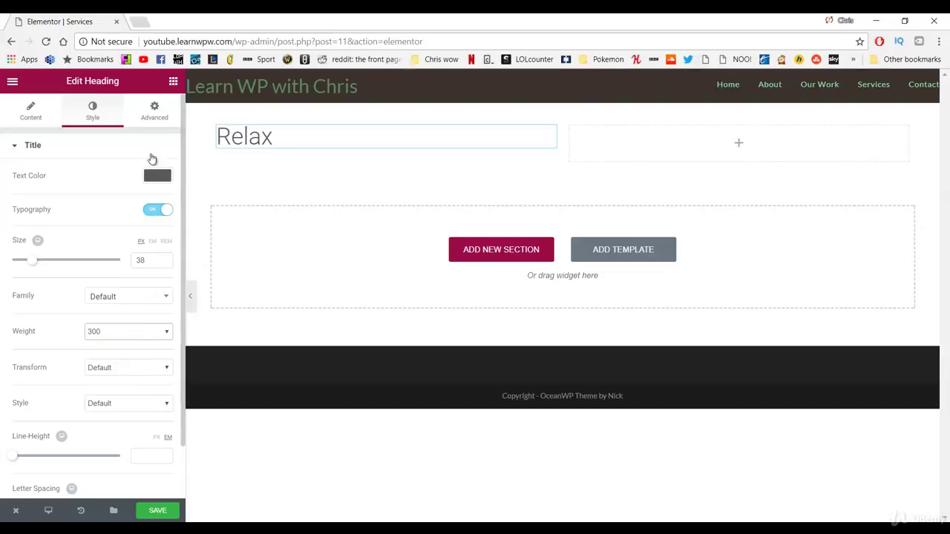
Step: Unlink the Relax heading's margin values and set its top margin to 25 px
left_click(162, 112)
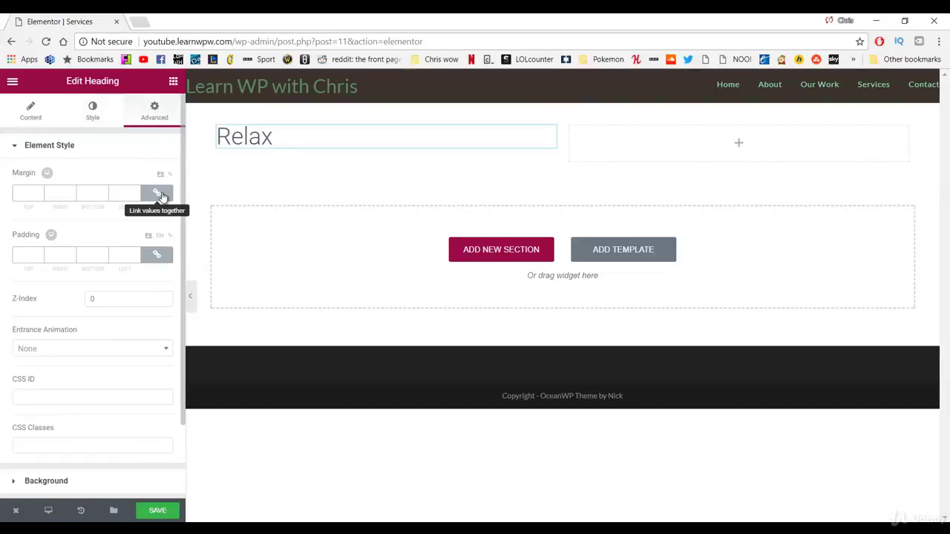
left_click(156, 193)
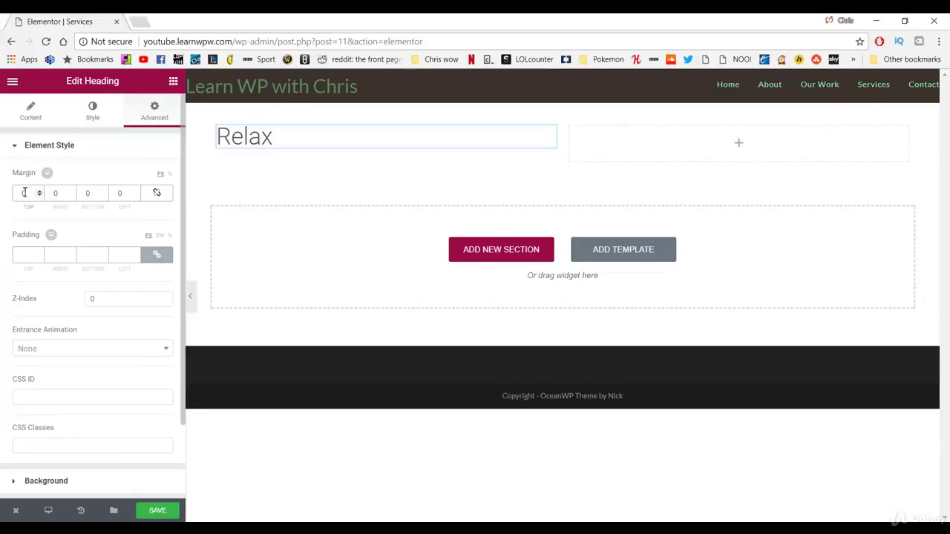
type("25")
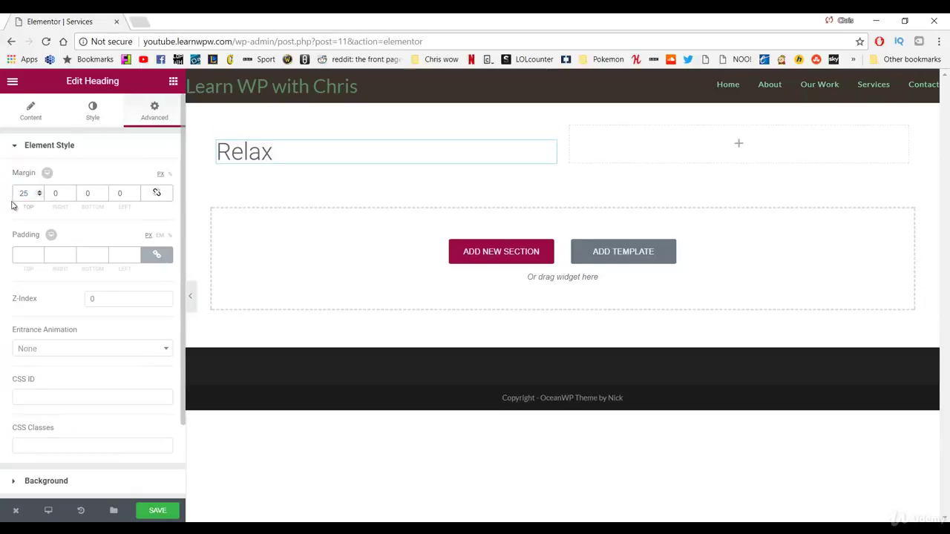
Step: Add a Text Editor widget below the heading reading "When you get to our retreat you will be given space to relax and enjoy the scenary."
left_click(173, 81)
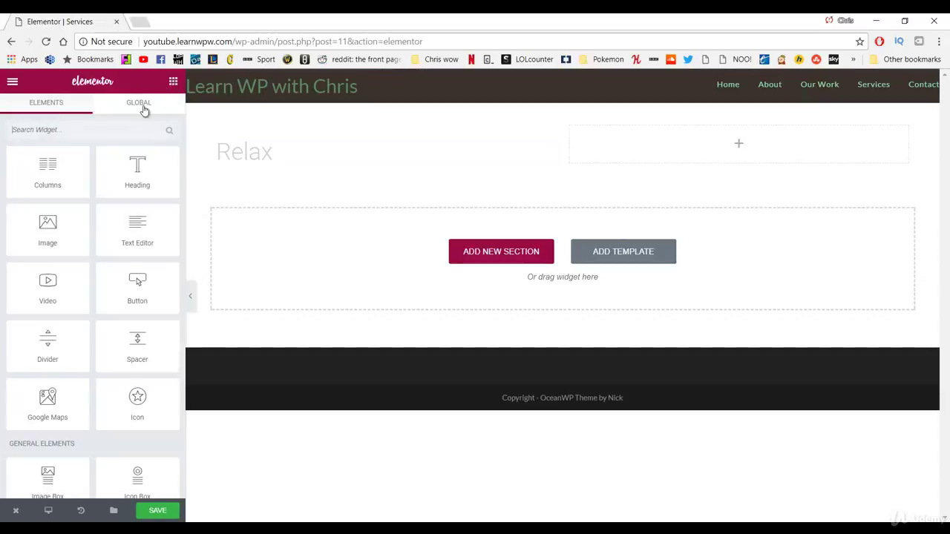
left_click_drag(141, 226, 263, 157)
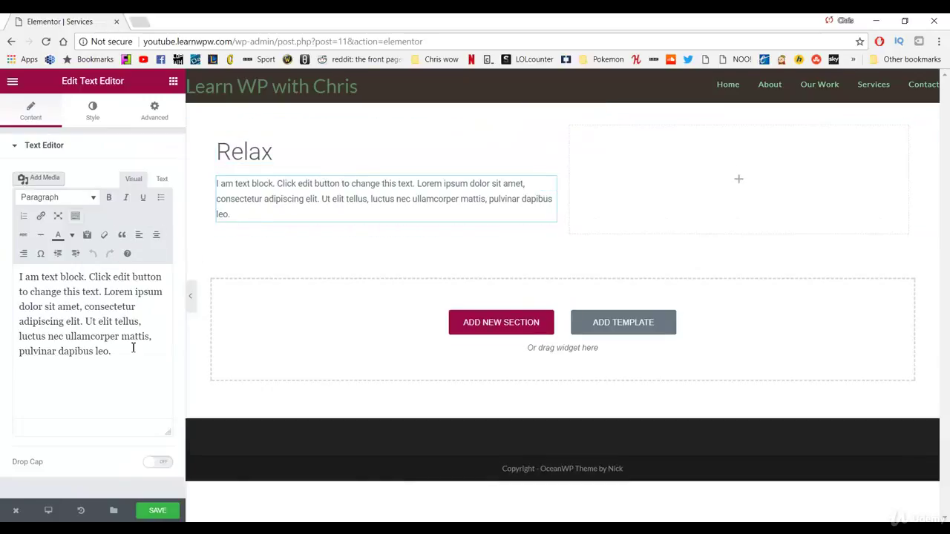
left_click_drag(127, 353, 10, 265)
type("When you get to our retreat you will be given space to relax and enjoy the scenary.")
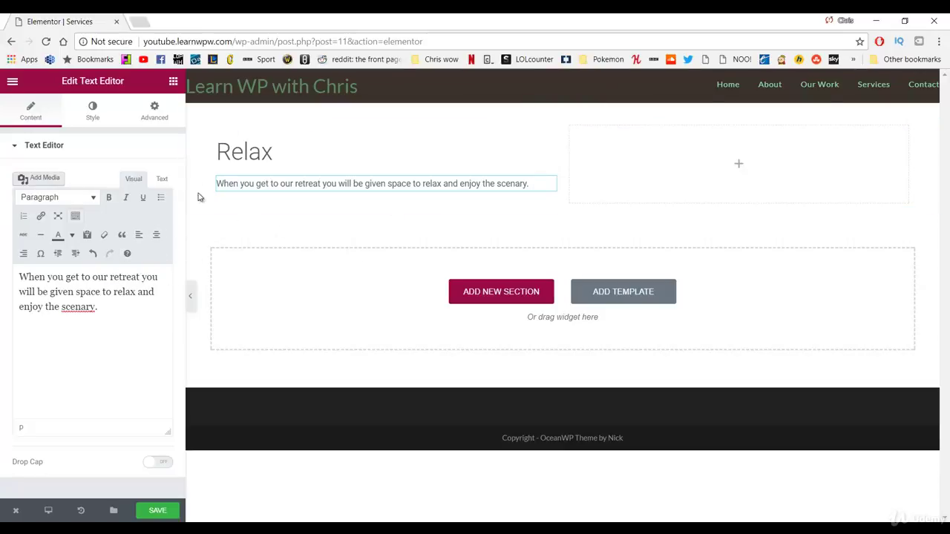
Step: Add an Image widget to the empty right column and insert relax1.jpg from the media library
left_click(173, 81)
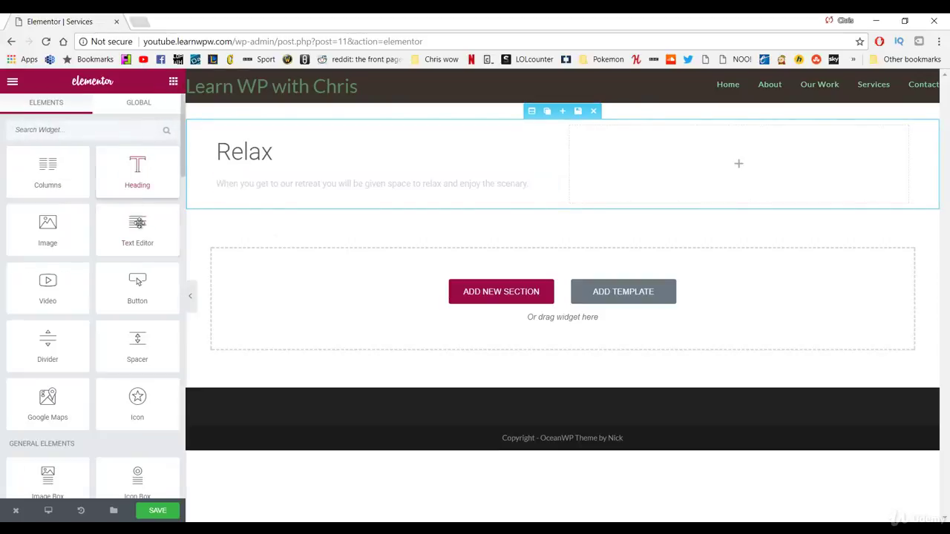
left_click_drag(72, 223, 734, 157)
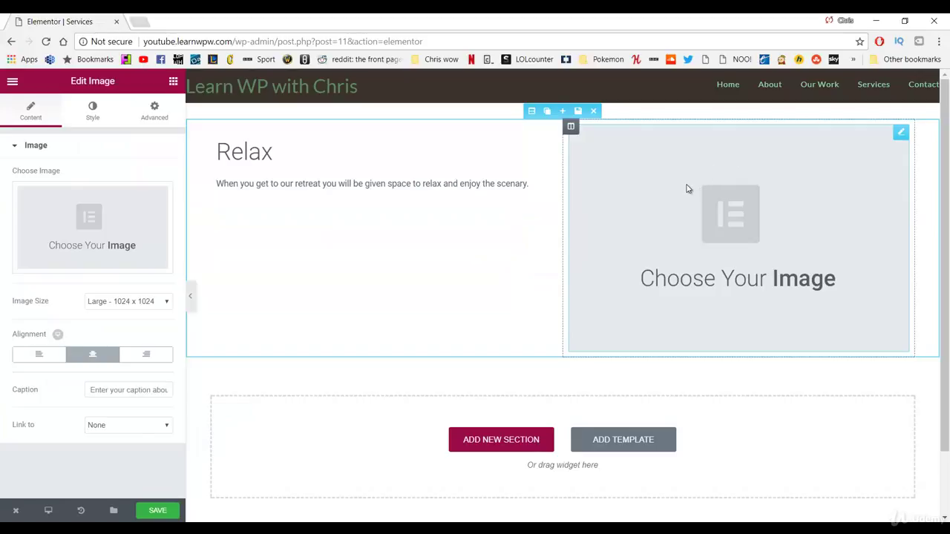
left_click(99, 225)
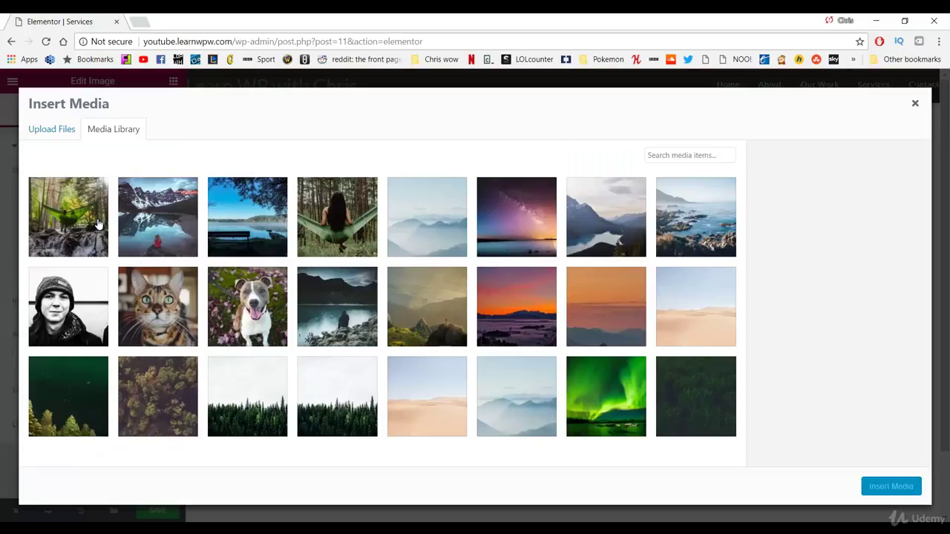
left_click(364, 212)
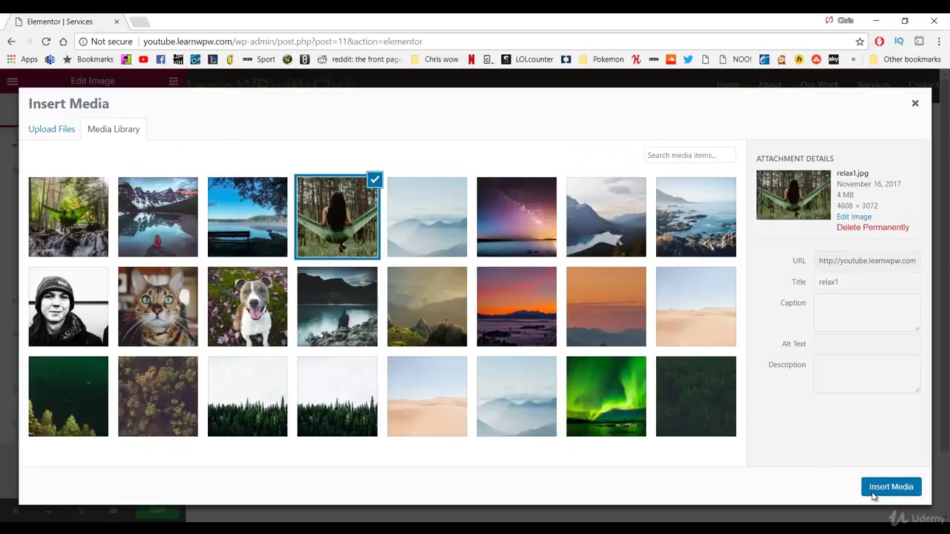
left_click(874, 495)
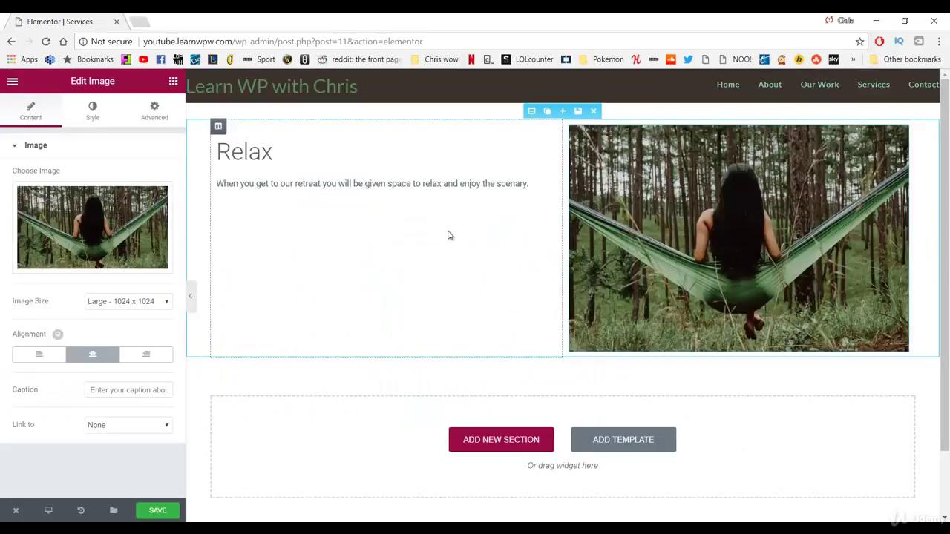
Step: Duplicate the Relax section and move the copy's image column to the left of its text column
left_click(546, 113)
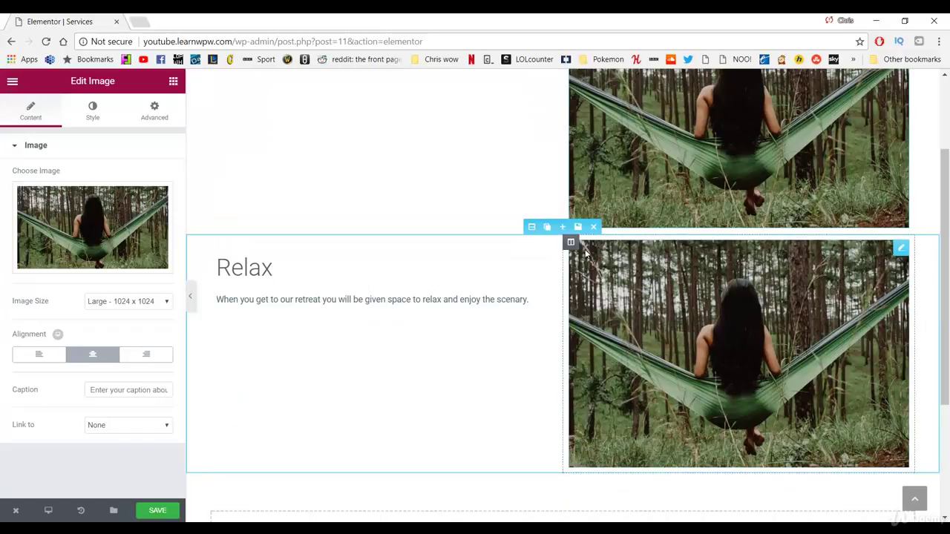
left_click_drag(573, 242, 320, 267)
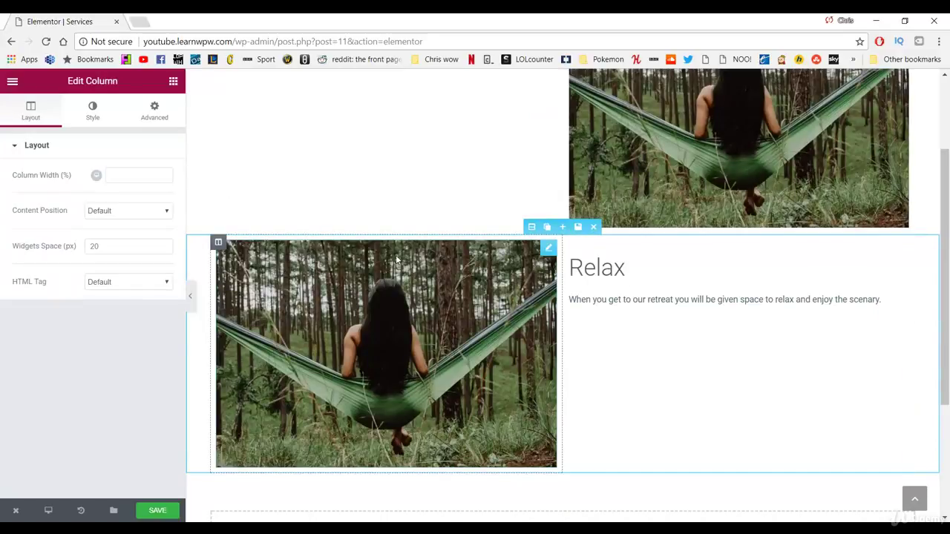
Step: Change the duplicated section's heading text to "Begin"
left_click(631, 271)
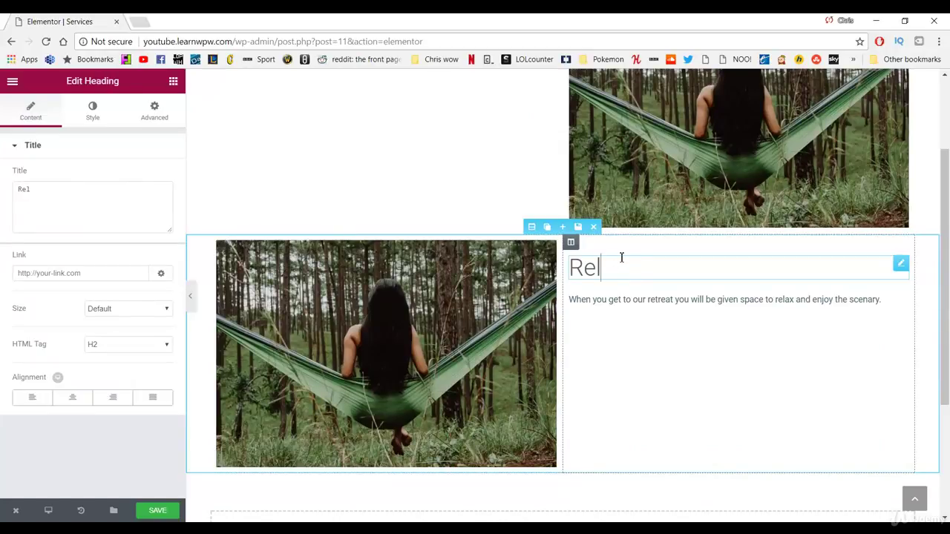
key("BackSpace")
type("Begin")
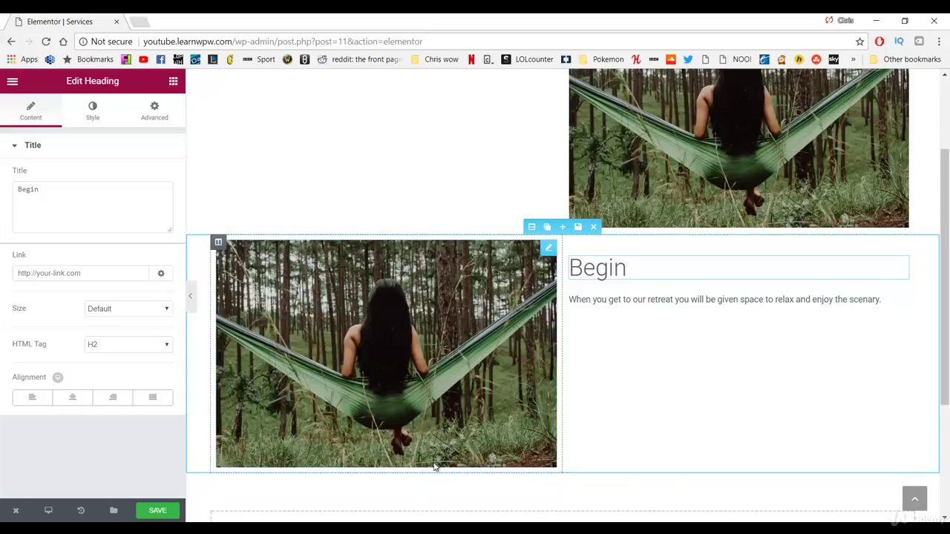
Step: Switch to the WordPad document and copy the paragraph under "Begin" that starts "After you are settled"
left_click(420, 526)
left_click(626, 381)
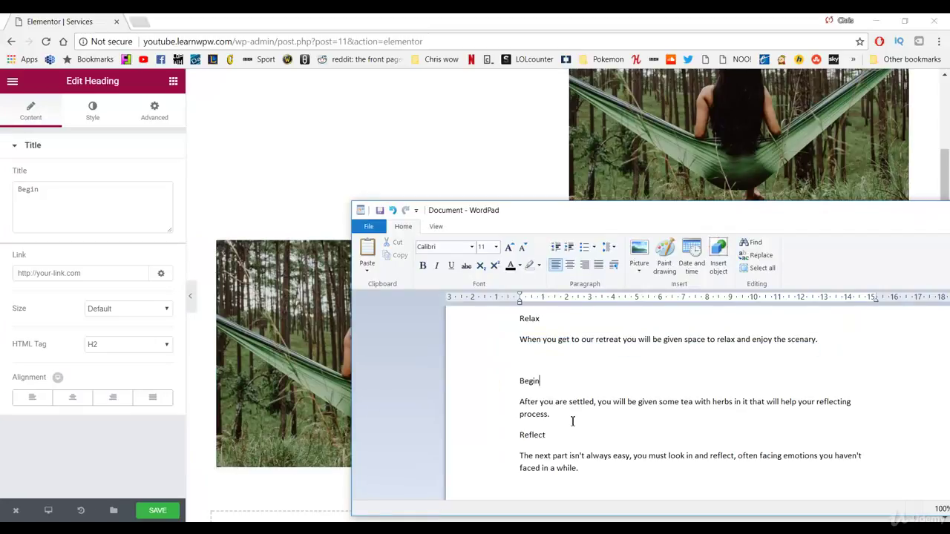
left_click_drag(573, 417, 510, 404)
key("ctrl+c")
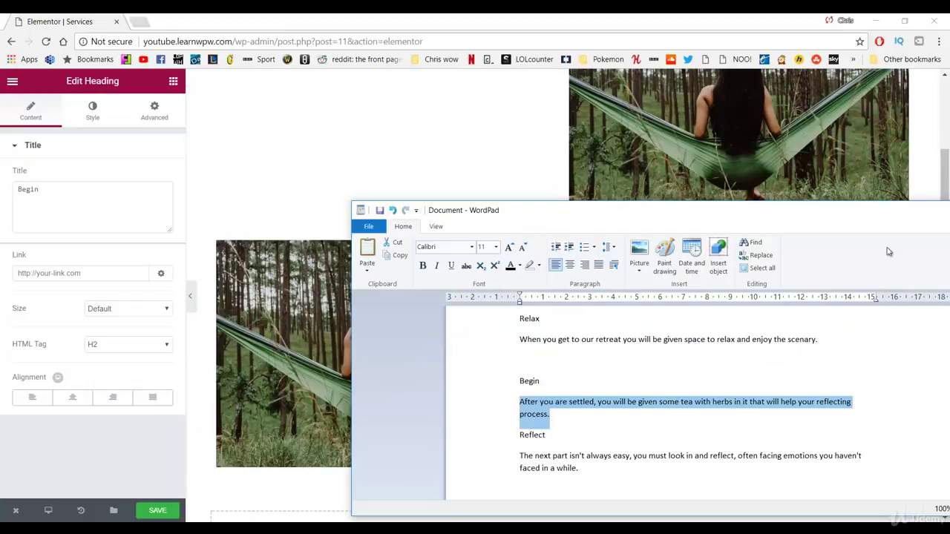
Step: Return to the Elementor page and replace the Begin section's paragraph with the copied "After you are settled" text
left_click(442, 186)
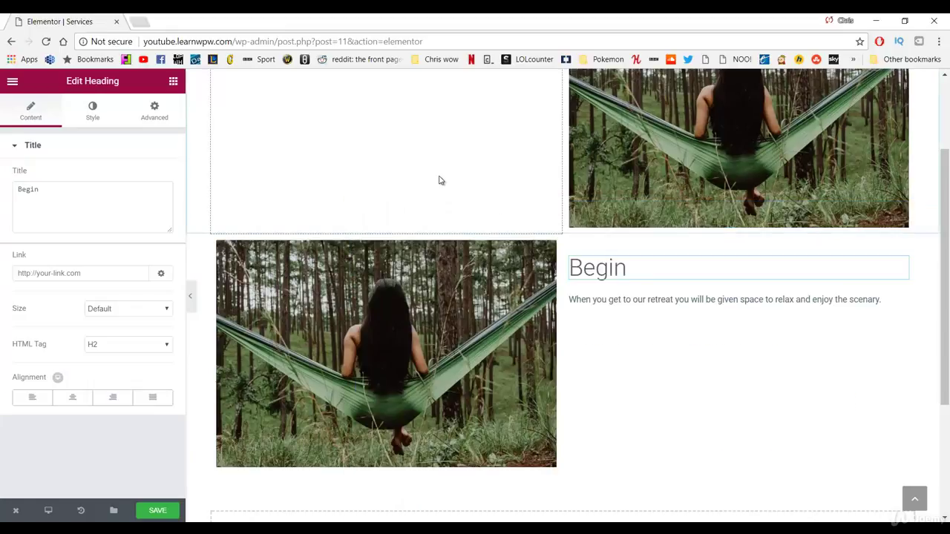
left_click(667, 306)
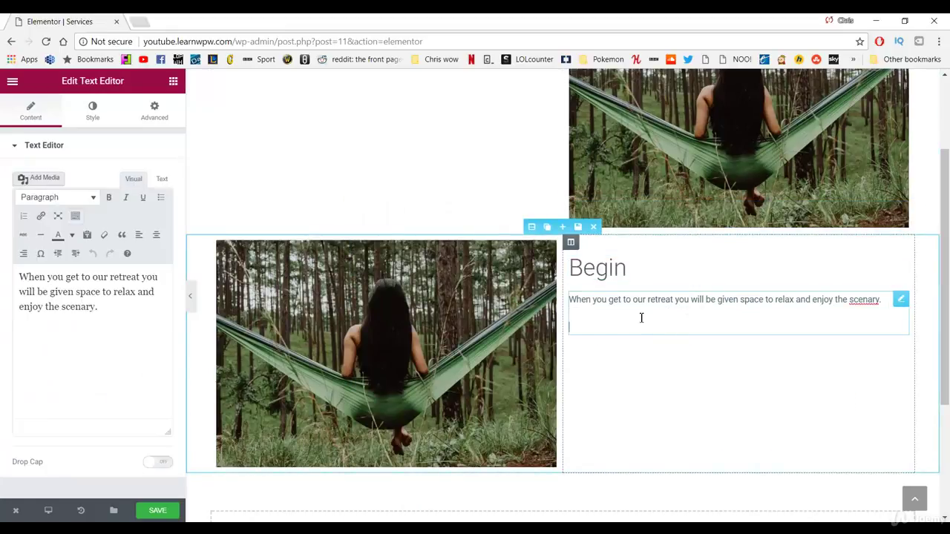
left_click_drag(110, 322, 3, 282)
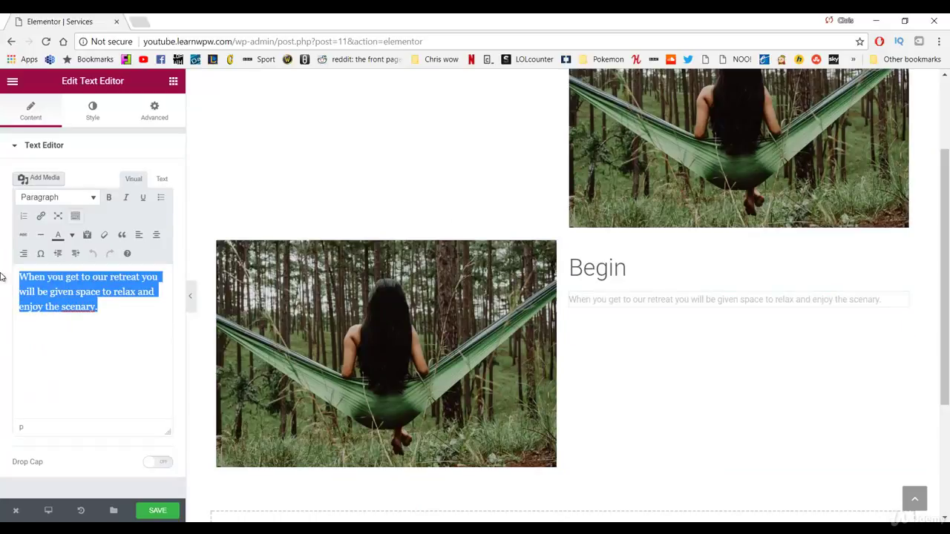
key("ctrl+v")
Step: Duplicate the Relax section and move the copy below the Begin section
scroll(500, 277, "down", 1)
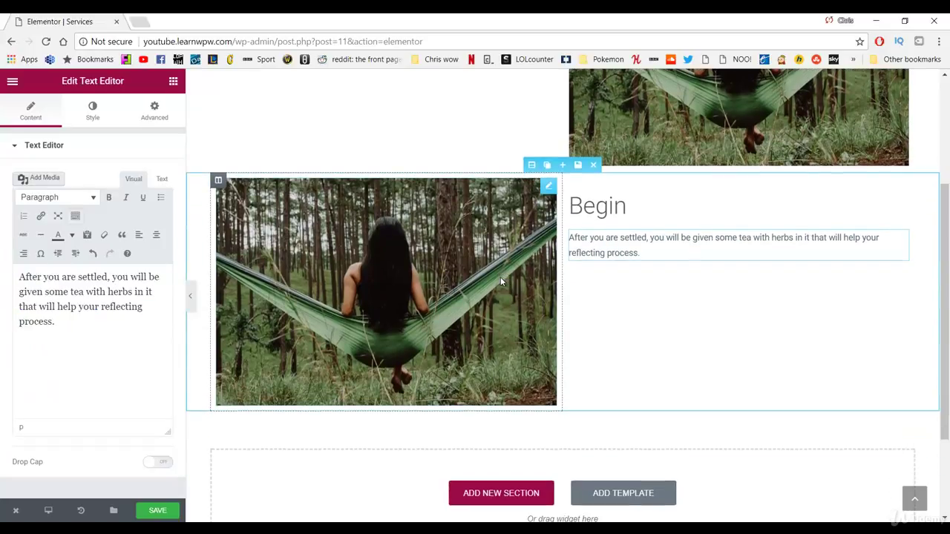
scroll(500, 277, "up", 2)
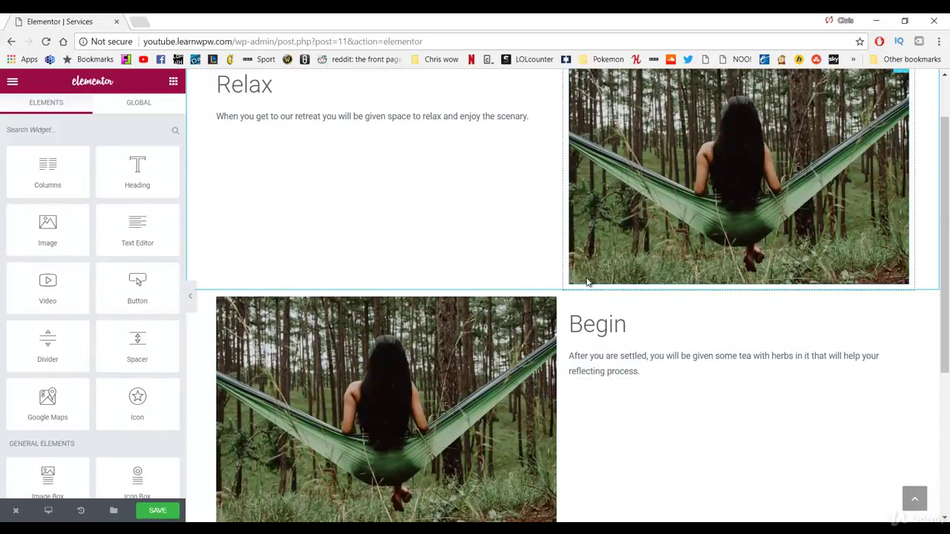
scroll(562, 181, "up", 1)
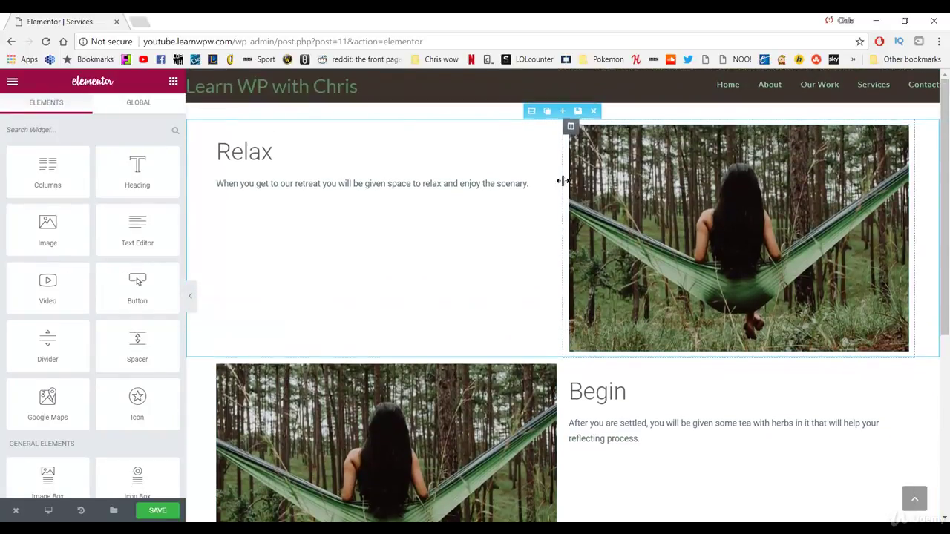
left_click(547, 113)
scroll(557, 174, "down", 2)
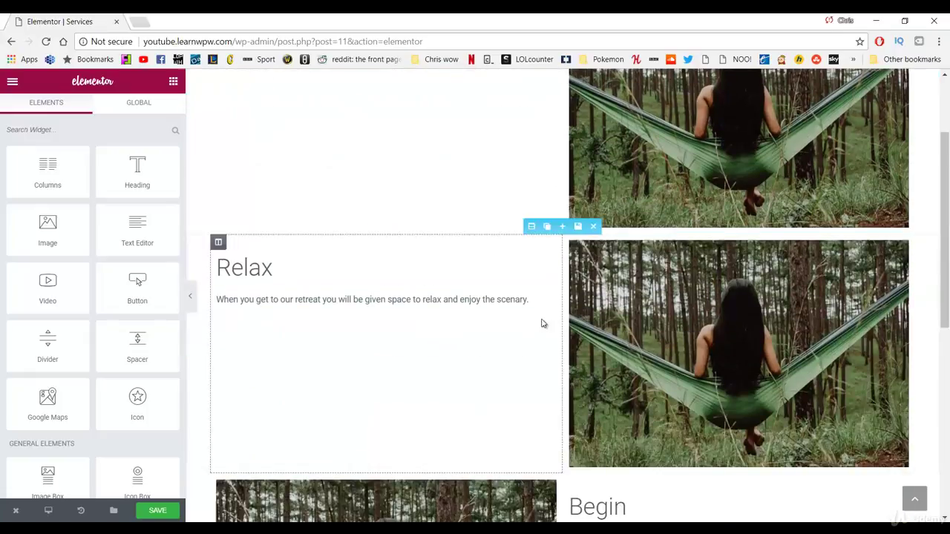
left_click_drag(531, 233, 521, 307)
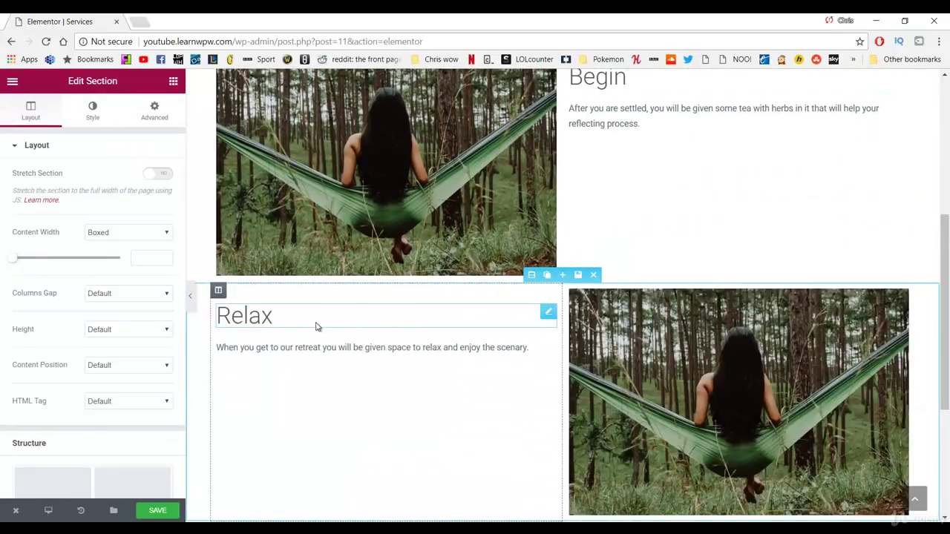
Step: Change the heading of the copied Relax section to "Reflect"
left_click(301, 324)
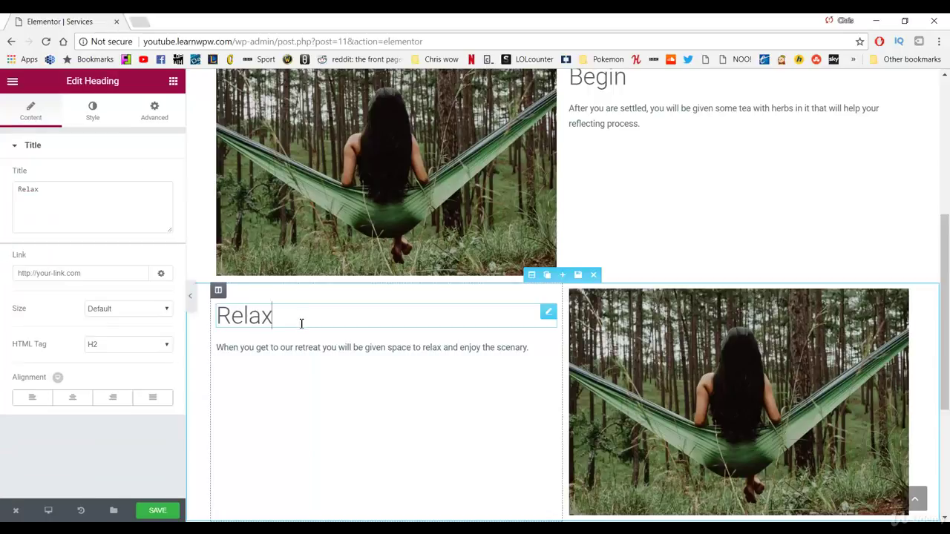
key("BackSpace")
key("BackSpace")
key("BackSpace")
type("f;e")
type("lect")
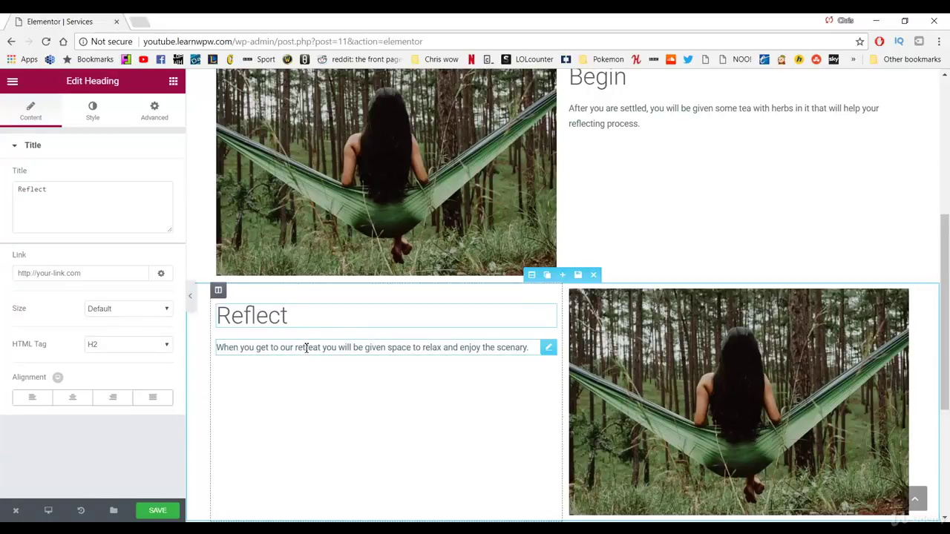
Step: Copy the paragraph under "Reflect" from the WordPad document and replace the Reflect section's text in Elementor with it
left_click(413, 521)
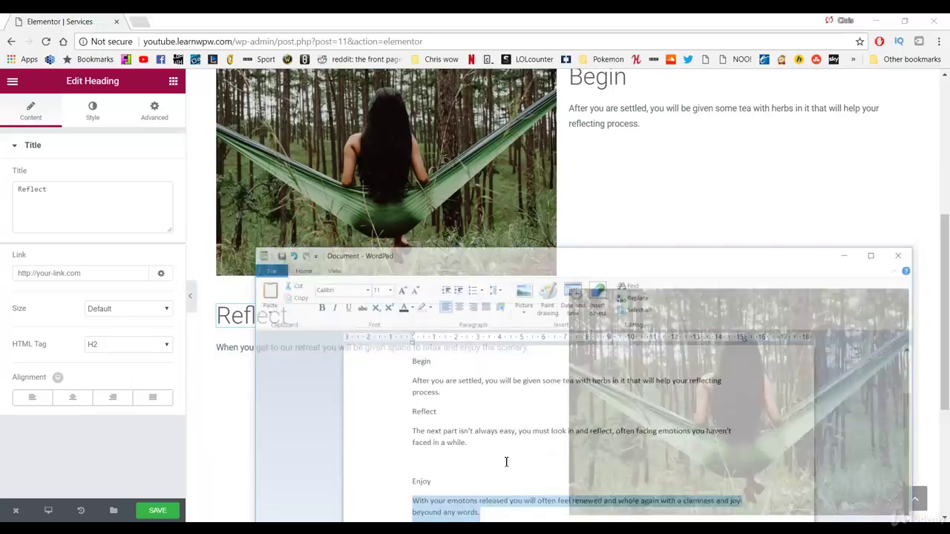
left_click_drag(471, 432, 408, 418)
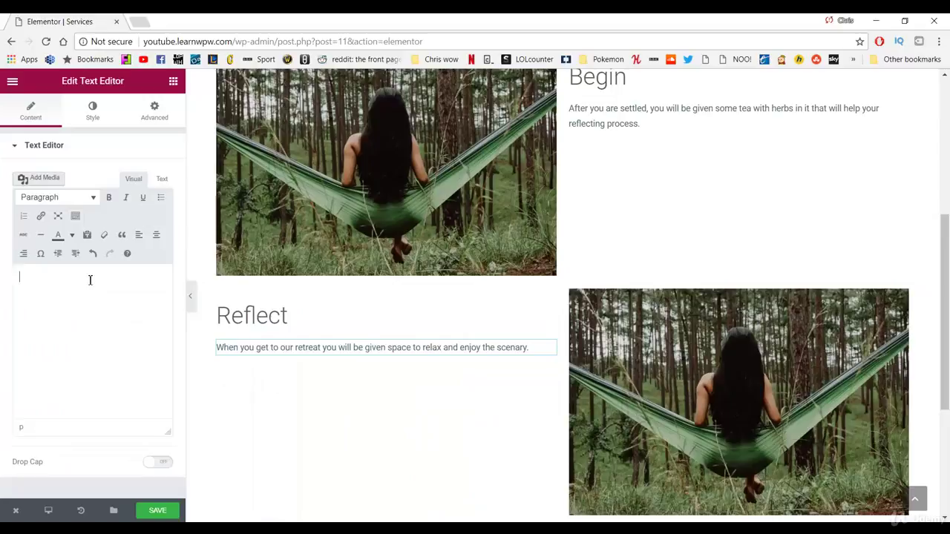
type("The next part isn't always easy, you must look in and reflect, often facing emotions you haven't faced in a while.")
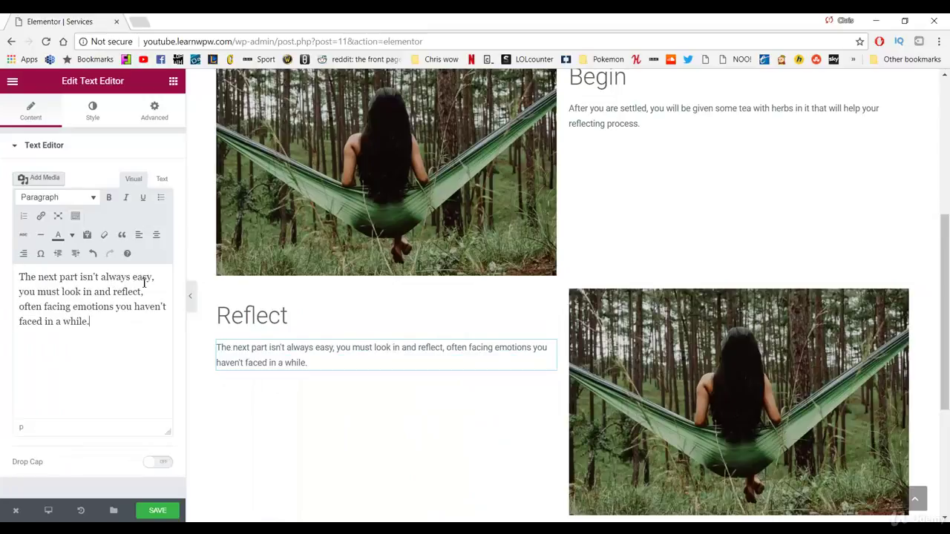
Step: Duplicate the Begin section and move the copy below the Reflect section
scroll(546, 267, "up", 3)
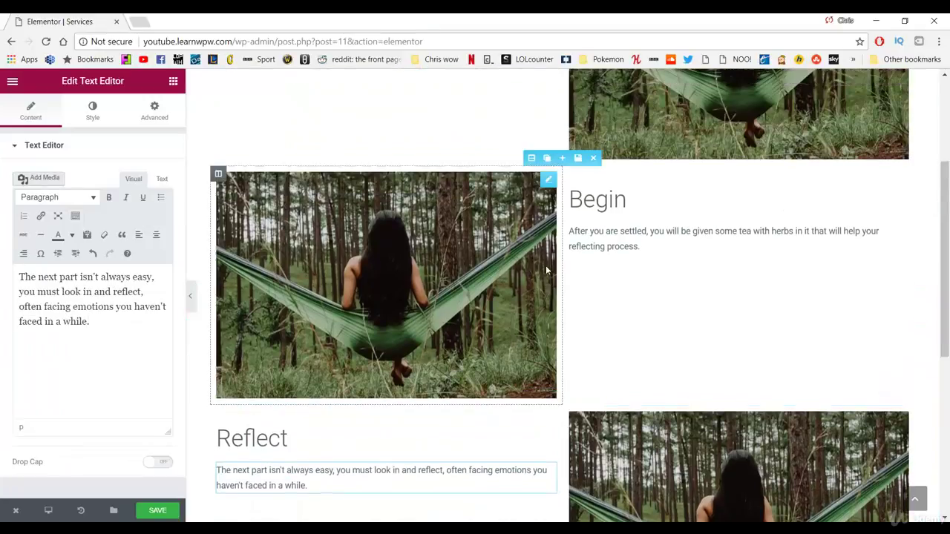
left_click(547, 222)
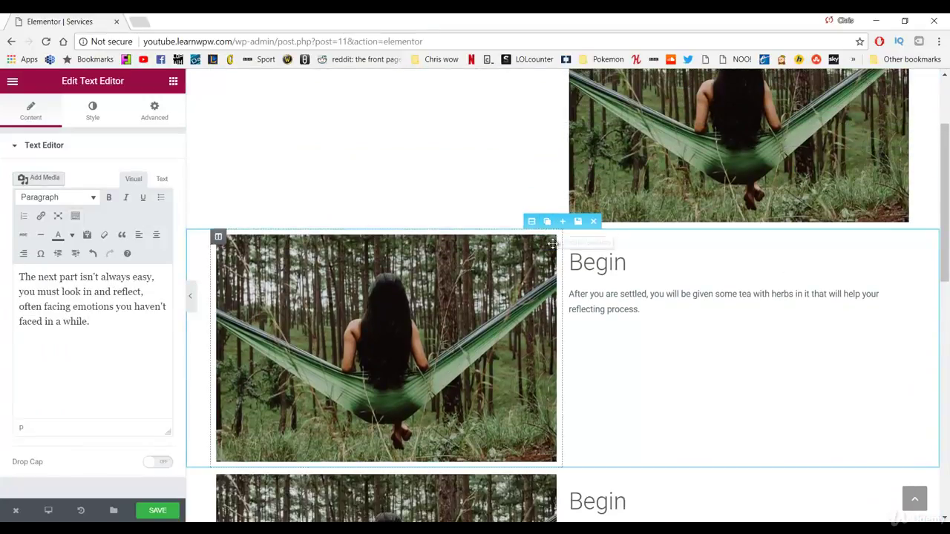
scroll(538, 297, "down", 4)
left_click_drag(547, 213, 539, 299)
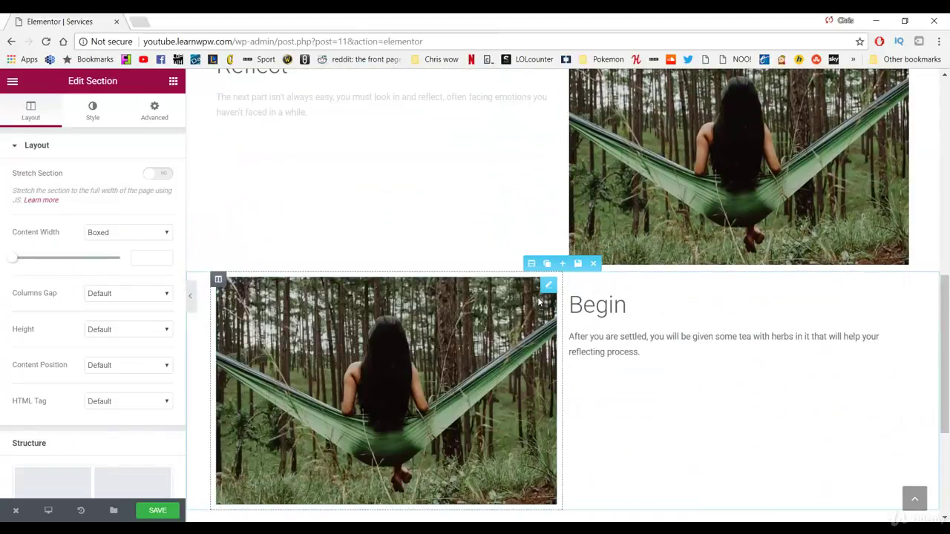
Step: Change the heading of the copied Begin section to "Enjoy"
left_click(630, 302)
left_click_drag(630, 303, 568, 308)
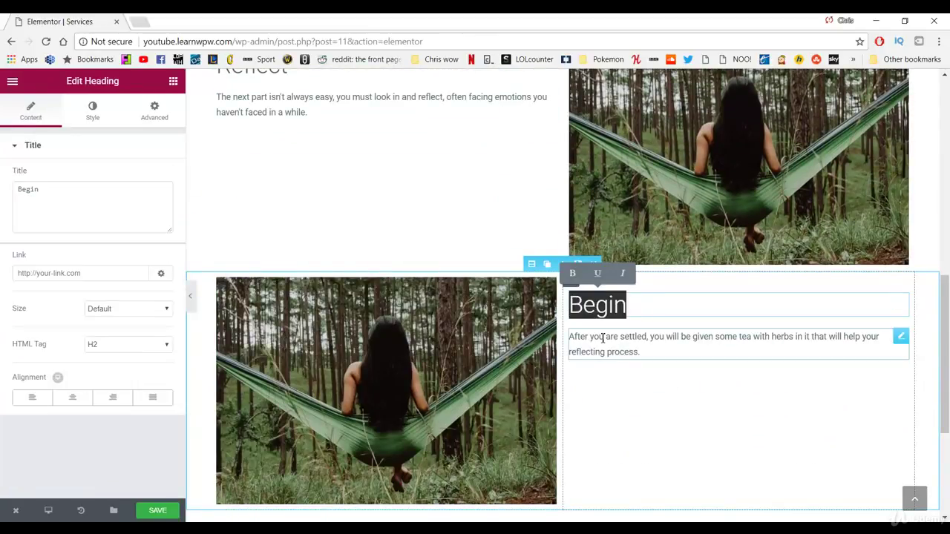
type("Enjoy")
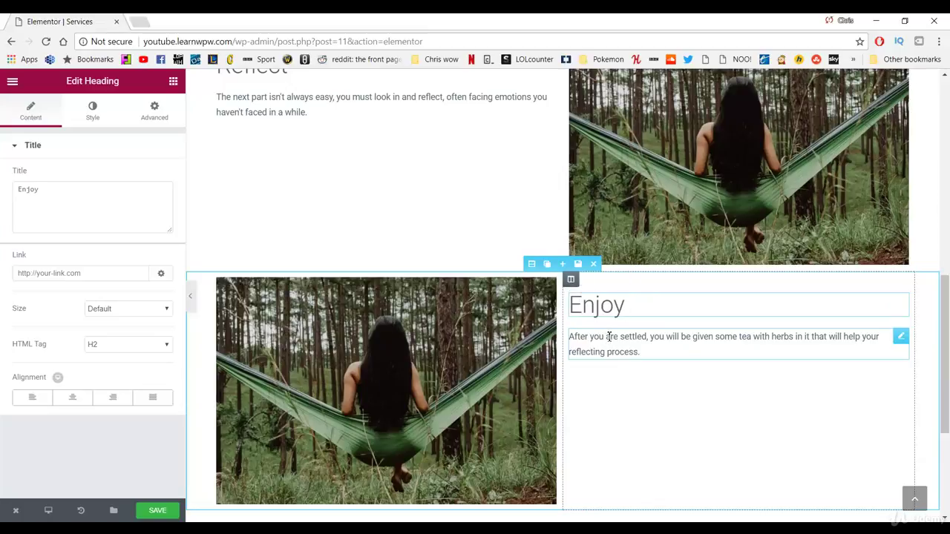
Step: Copy the paragraph under "Enjoy" from the WordPad document and replace the Enjoy section's text in Elementor with it
key("alt+Tab")
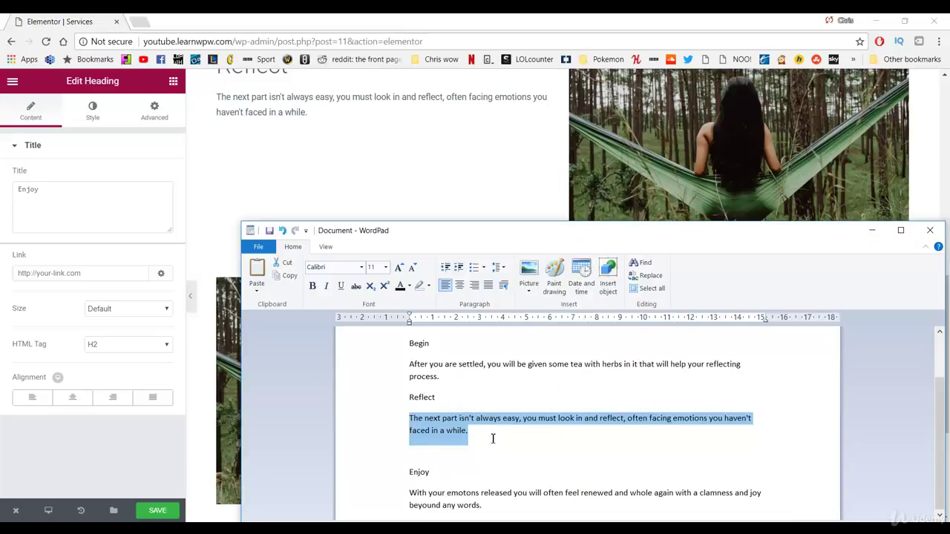
left_click_drag(478, 506, 409, 494)
key("ctrl+c")
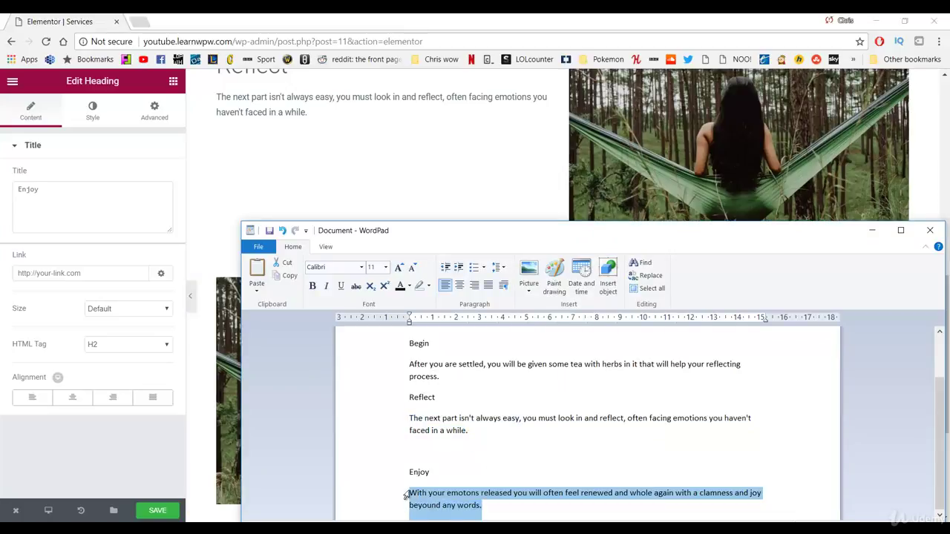
left_click(74, 215)
left_click(668, 343)
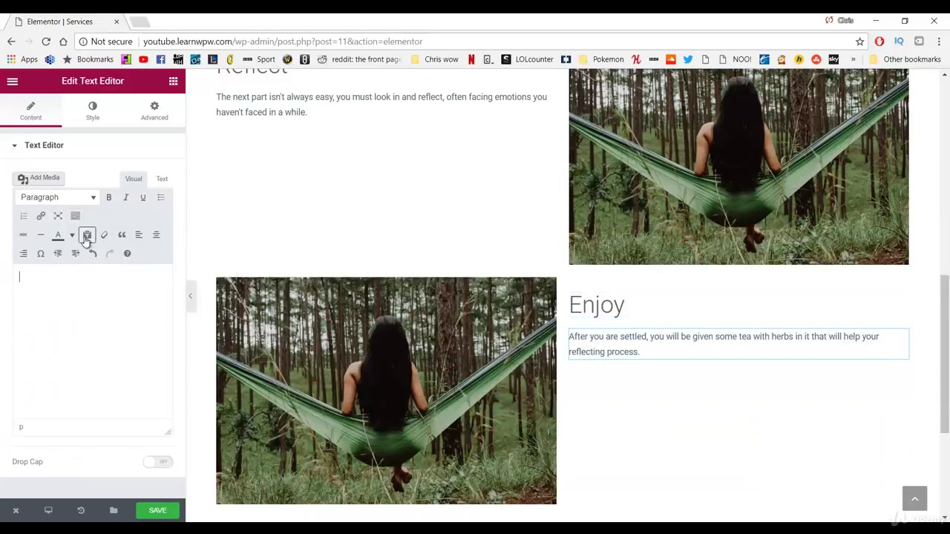
key("ctrl+v")
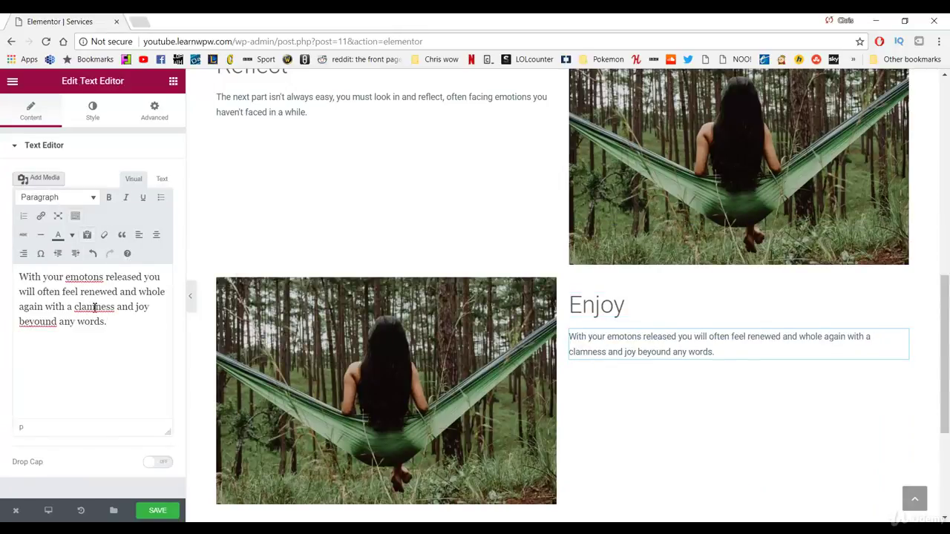
Step: Correct the misspelled words in the Enjoy paragraph to "emotions", "calmness" and "beyond"
left_click(87, 278)
type("i")
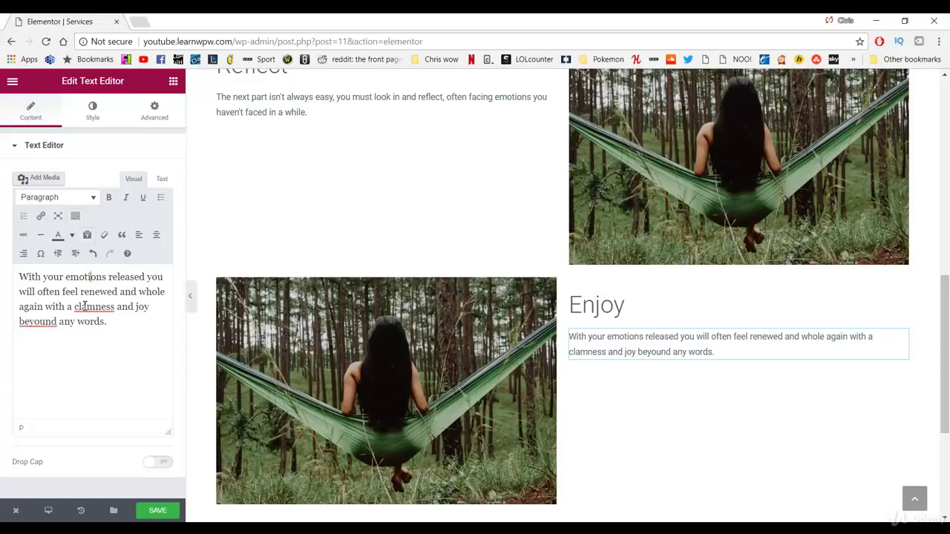
key("BackSpace")
key("BackSpace")
type("al")
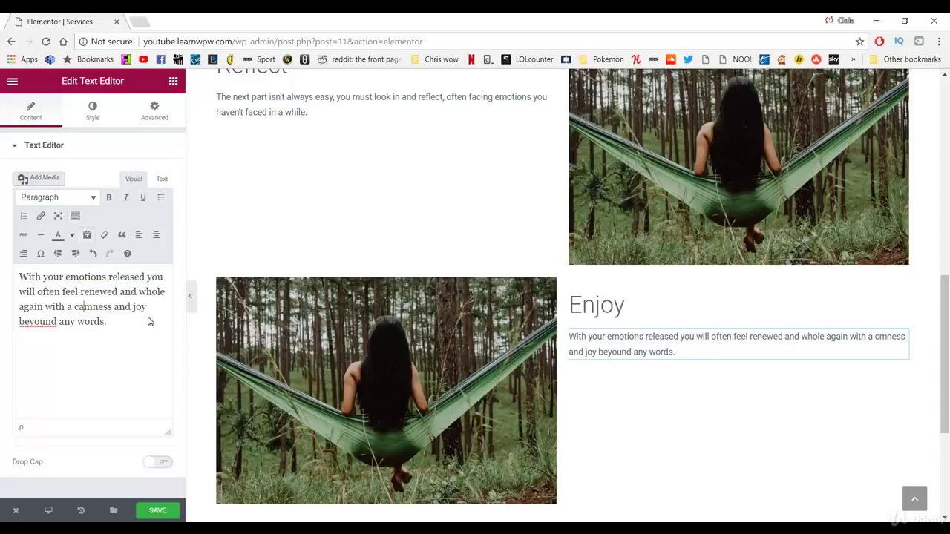
Step: Replace the Begin section's image with relax2.jpg from the media library
scroll(310, 261, "up", 11)
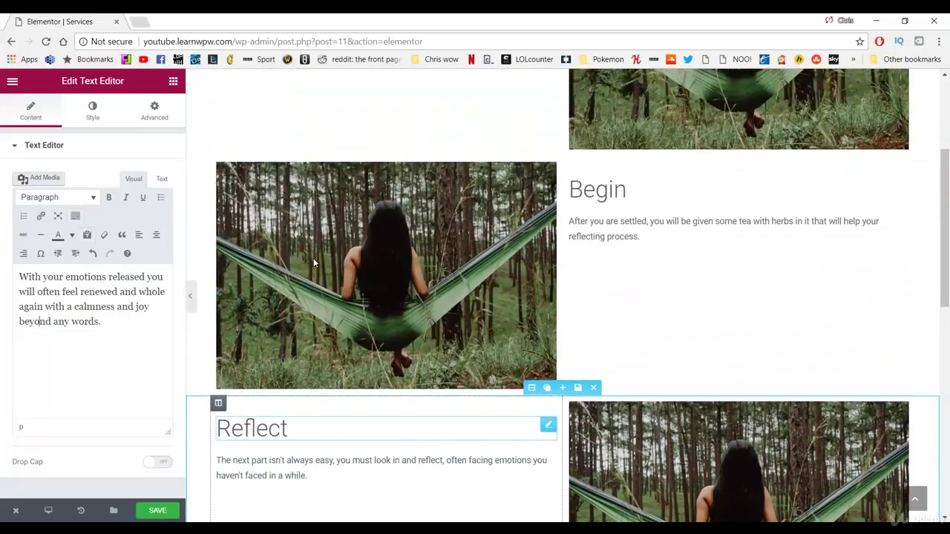
scroll(469, 257, "down", 2)
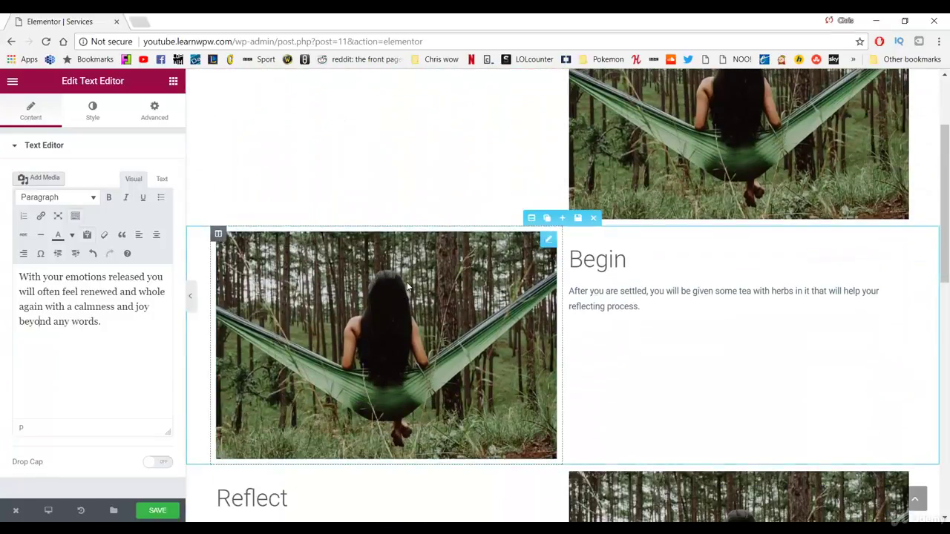
left_click(399, 287)
left_click(94, 228)
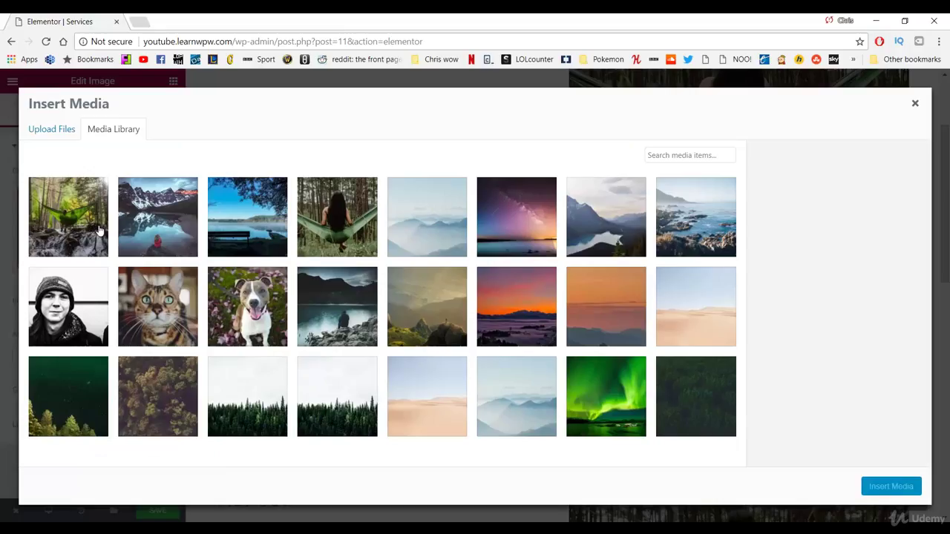
left_click(266, 217)
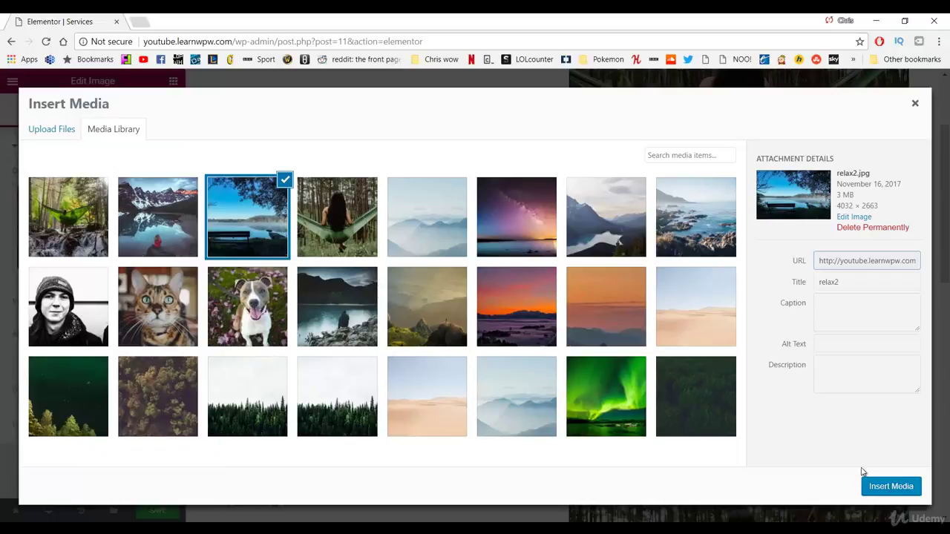
left_click(893, 484)
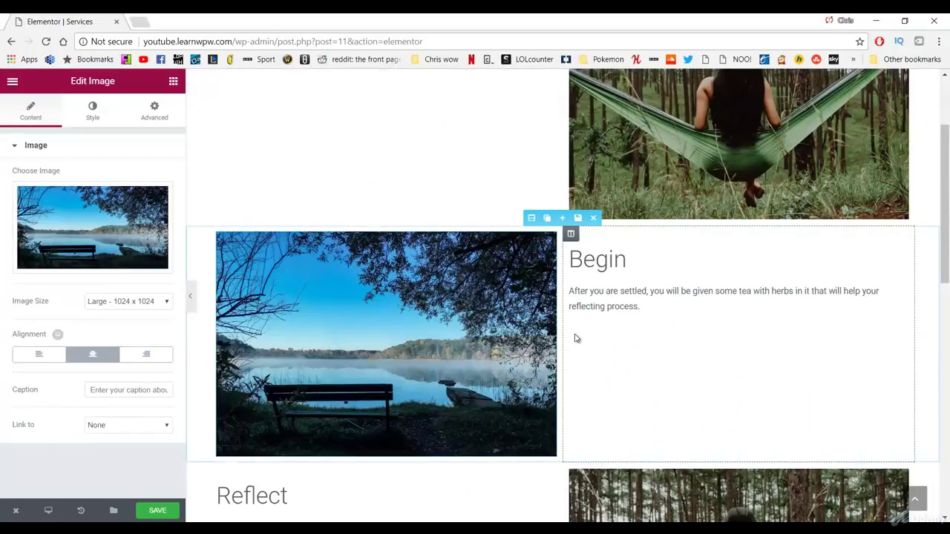
Step: Replace the Reflect section's image with reflect.jpg from the media library
scroll(585, 265, "up", 1)
scroll(503, 282, "down", 1)
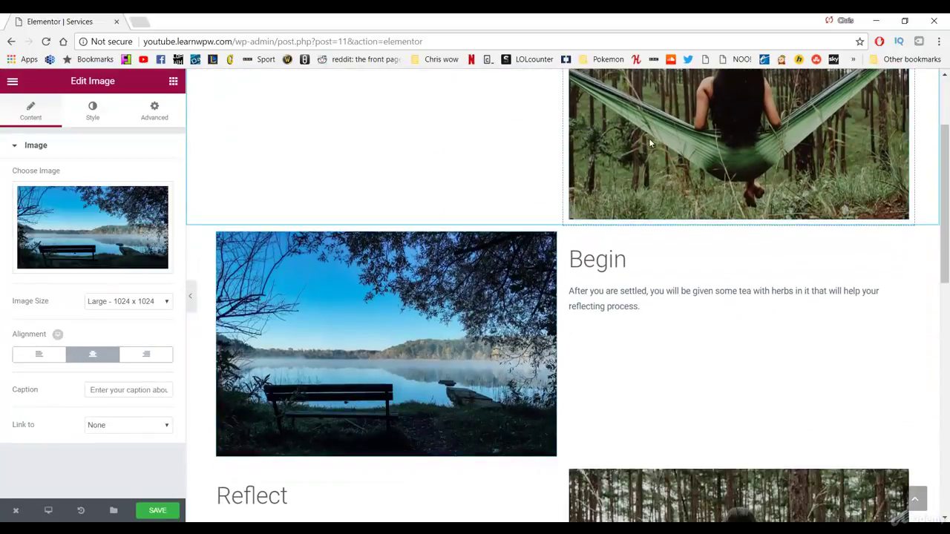
scroll(502, 282, "down", 2)
left_click(709, 357)
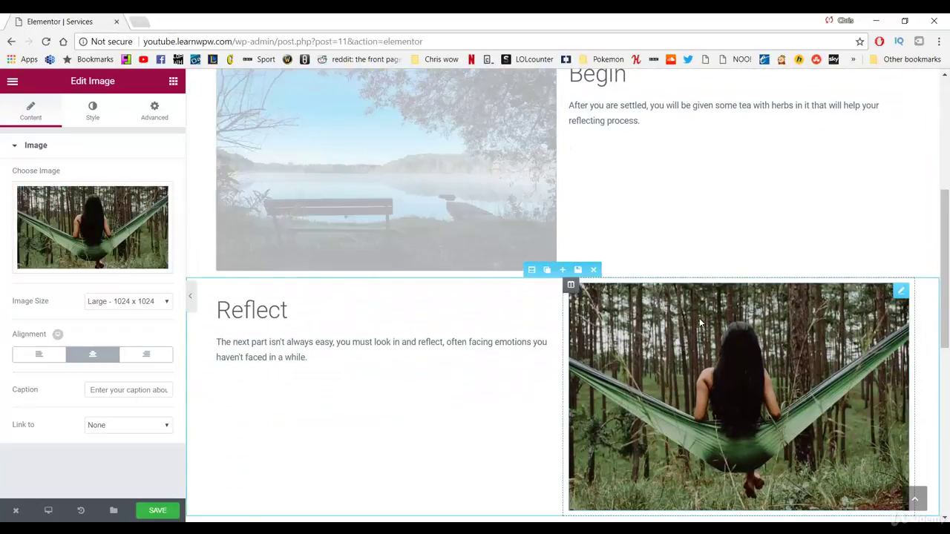
left_click(101, 240)
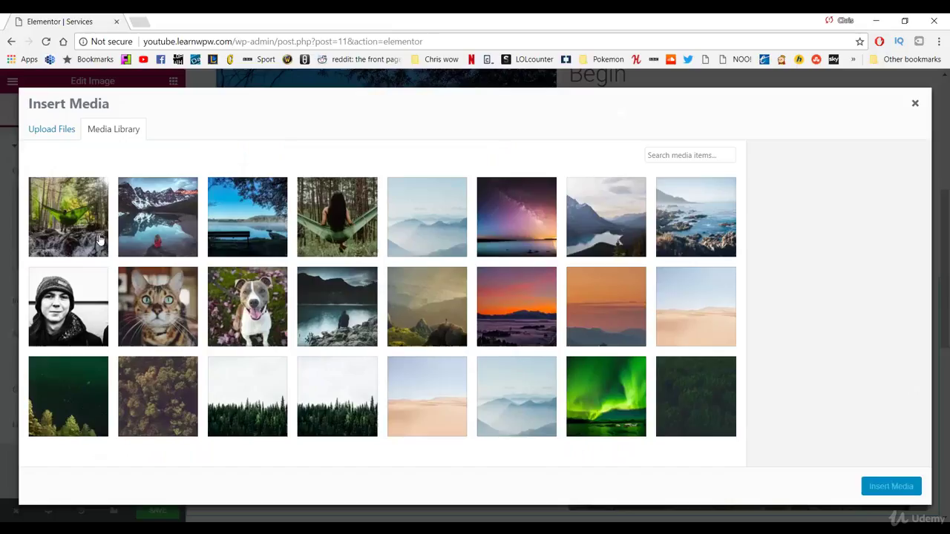
left_click(159, 221)
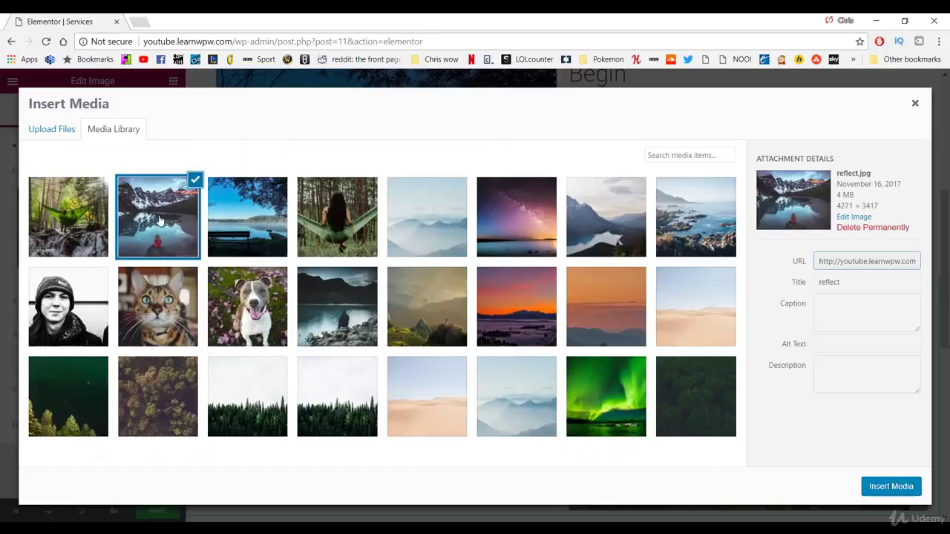
left_click(887, 486)
Step: Replace the Enjoy section's image with enjoy.jpg from the media library
scroll(638, 297, "down", 2)
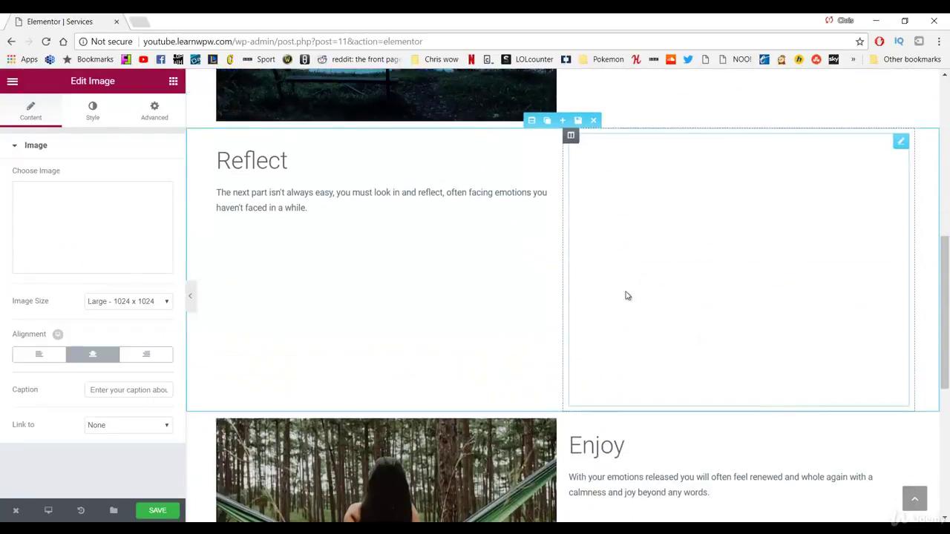
scroll(535, 312, "down", 3)
left_click(425, 282)
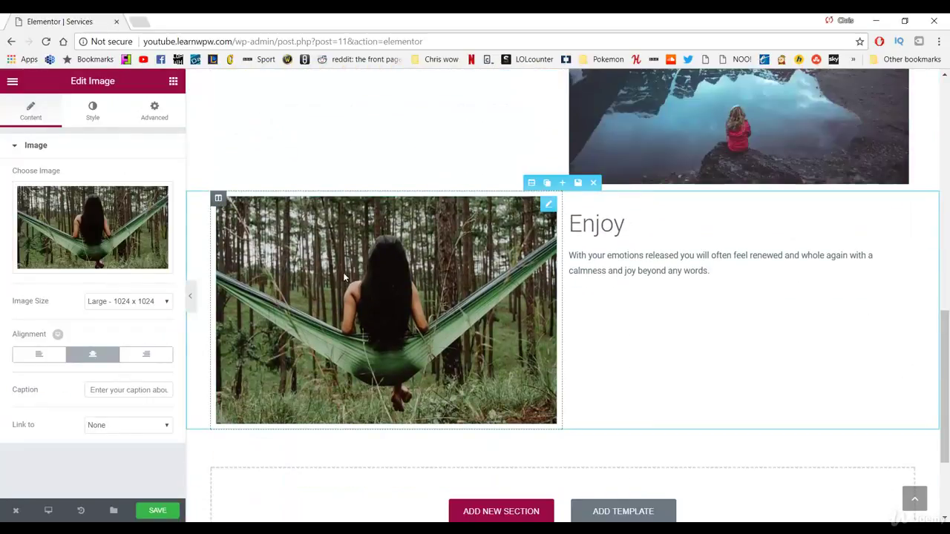
left_click(106, 250)
left_click(76, 224)
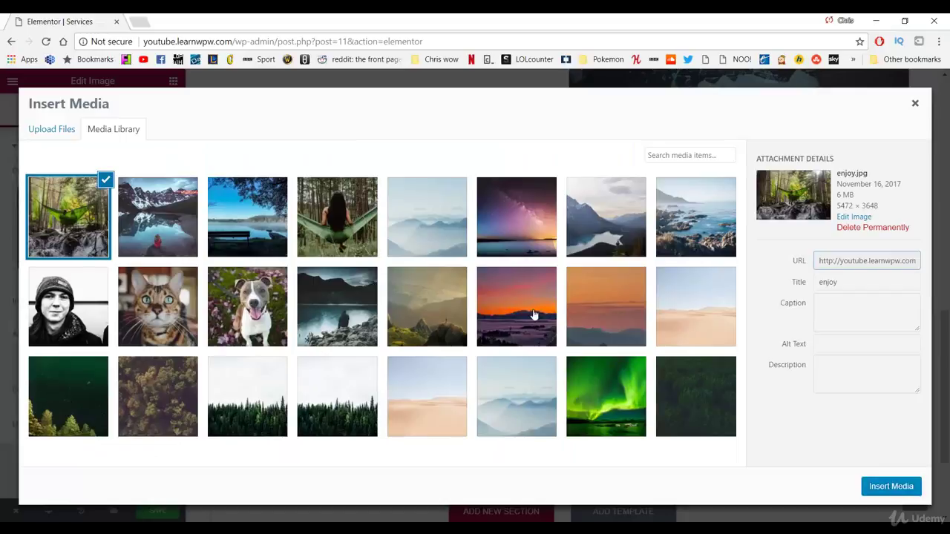
left_click(889, 486)
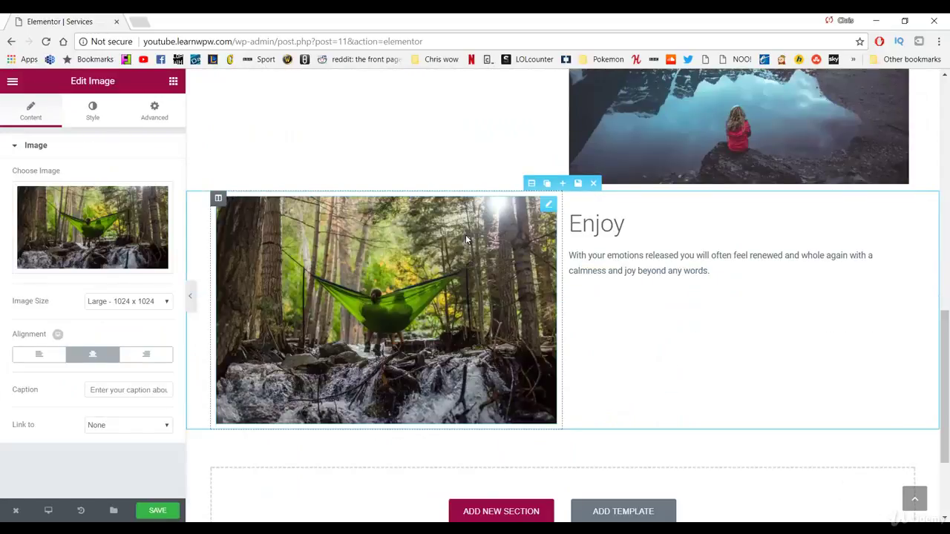
Step: Correct the Relax paragraph's ending to "space to relax and time to enjoy the scenery." and save the page
scroll(463, 241, "up", 9)
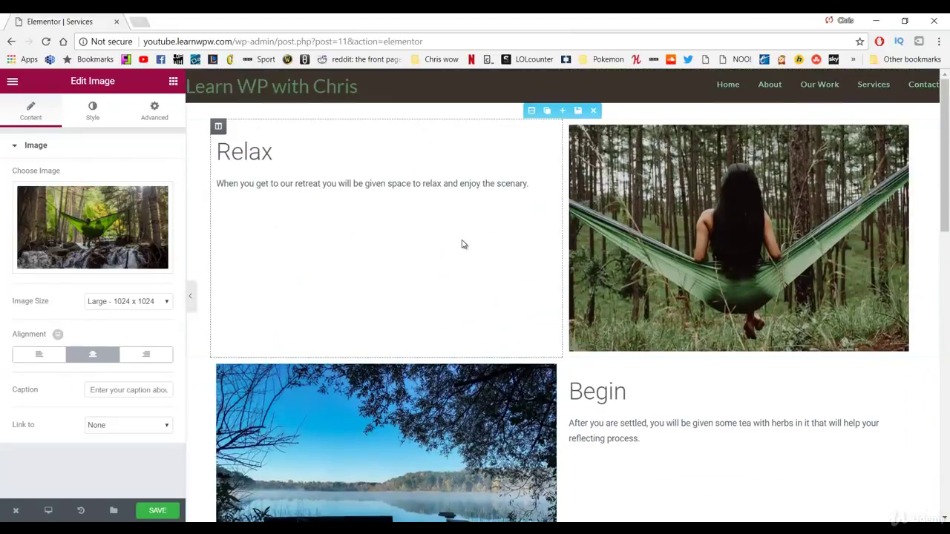
left_click(461, 244)
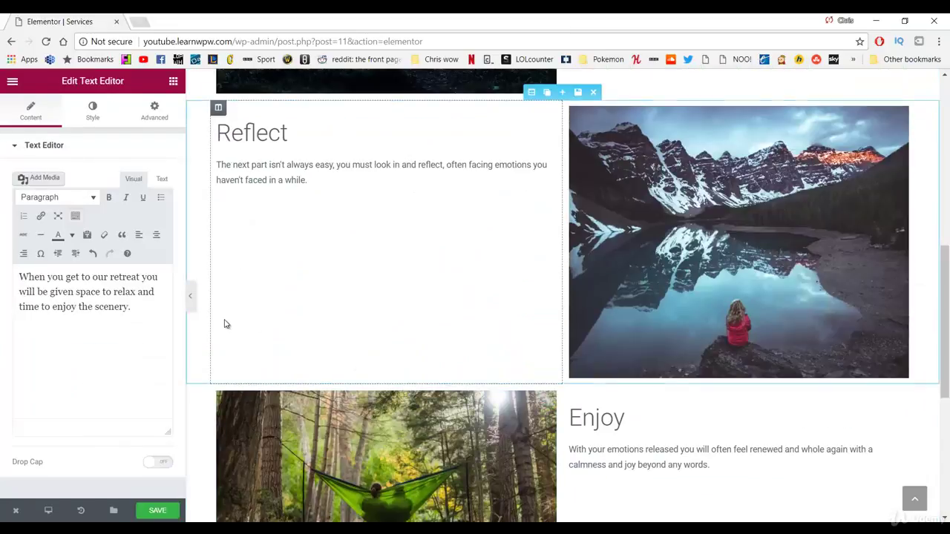
left_click(159, 511)
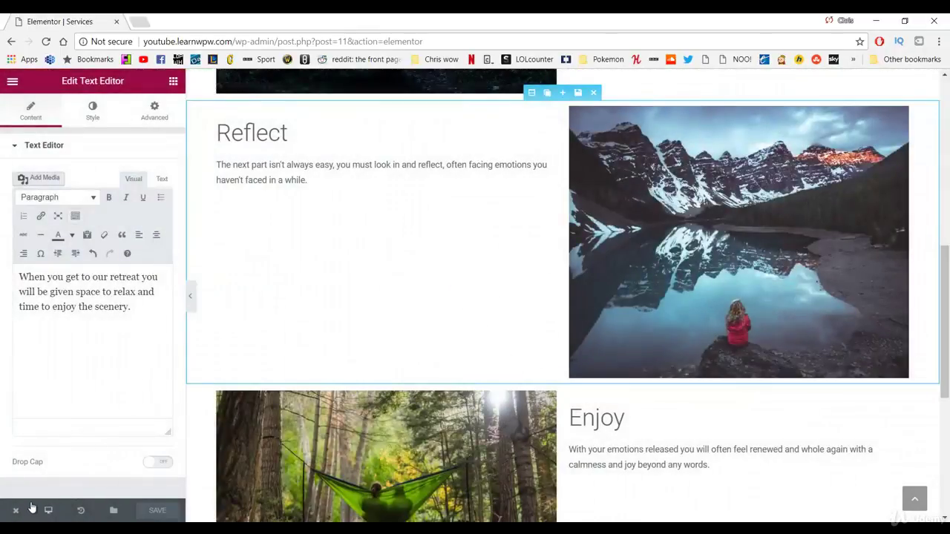
Step: View the live Services page and check the Relax, Begin, Reflect and Enjoy sections from start to end
mouse_move(16, 510)
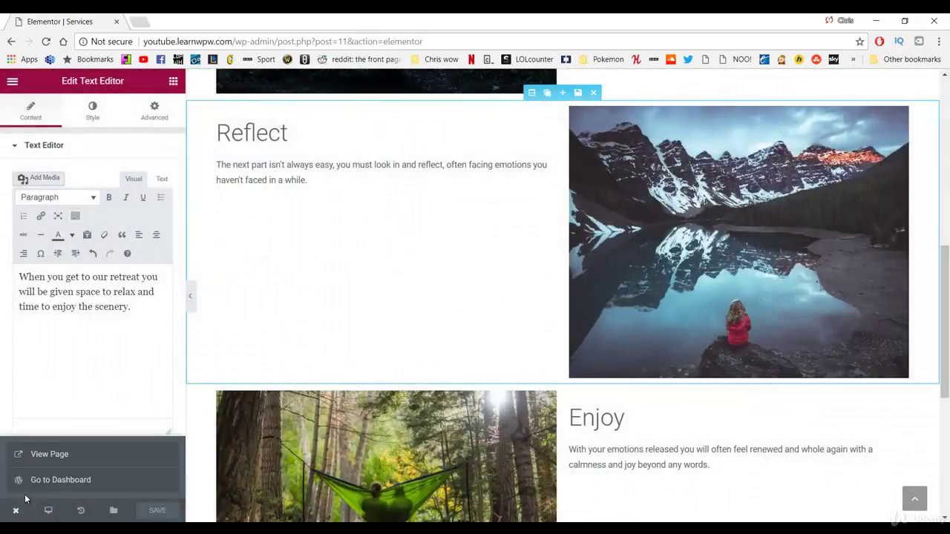
left_click(49, 455)
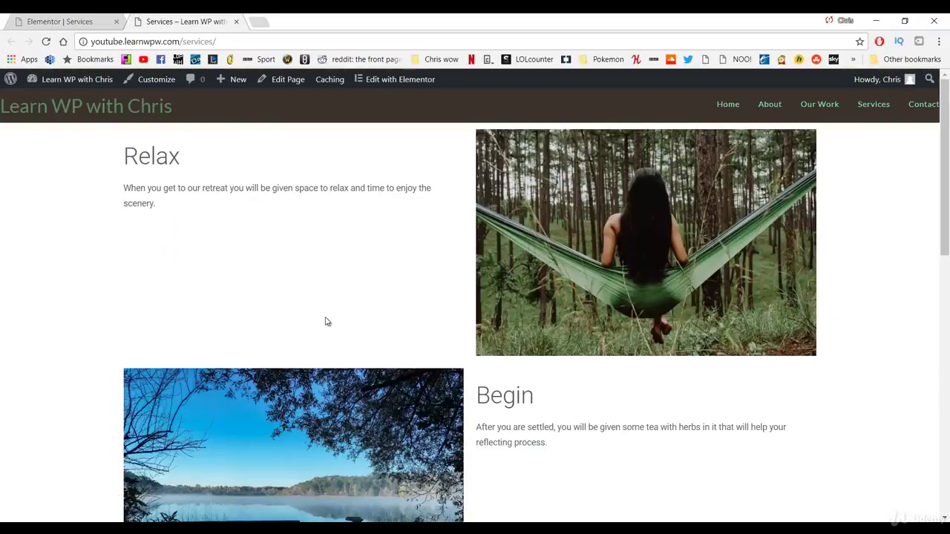
scroll(325, 320, "down", 8)
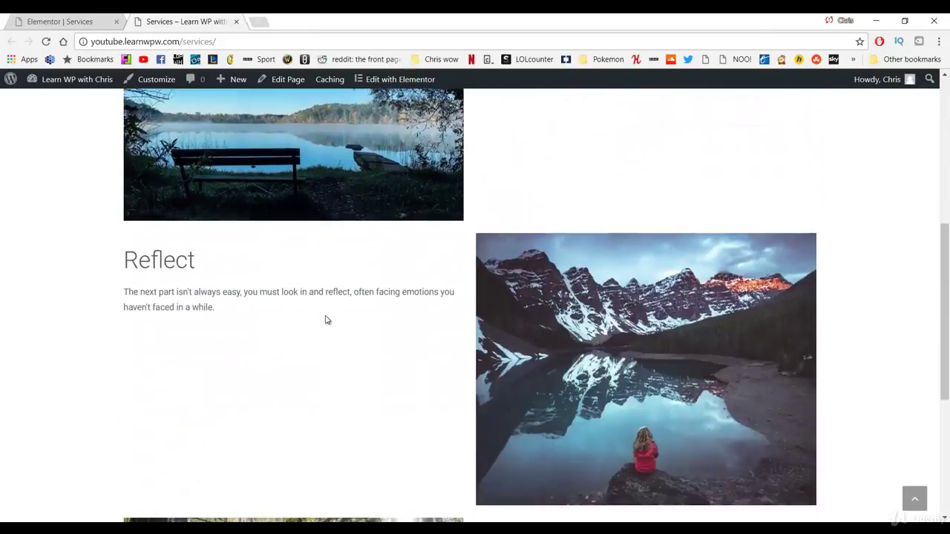
scroll(325, 320, "down", 3)
scroll(326, 320, "up", 7)
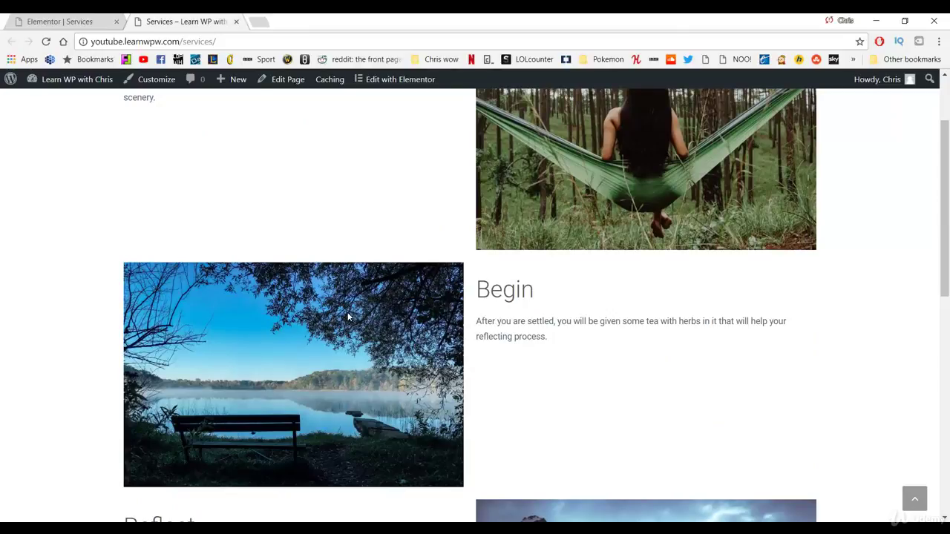
scroll(347, 317, "down", 7)
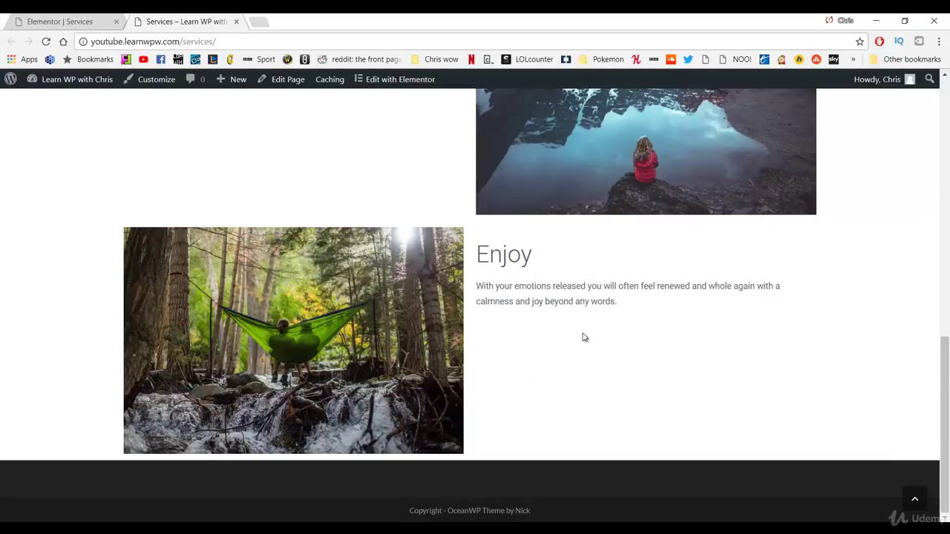
scroll(578, 345, "up", 8)
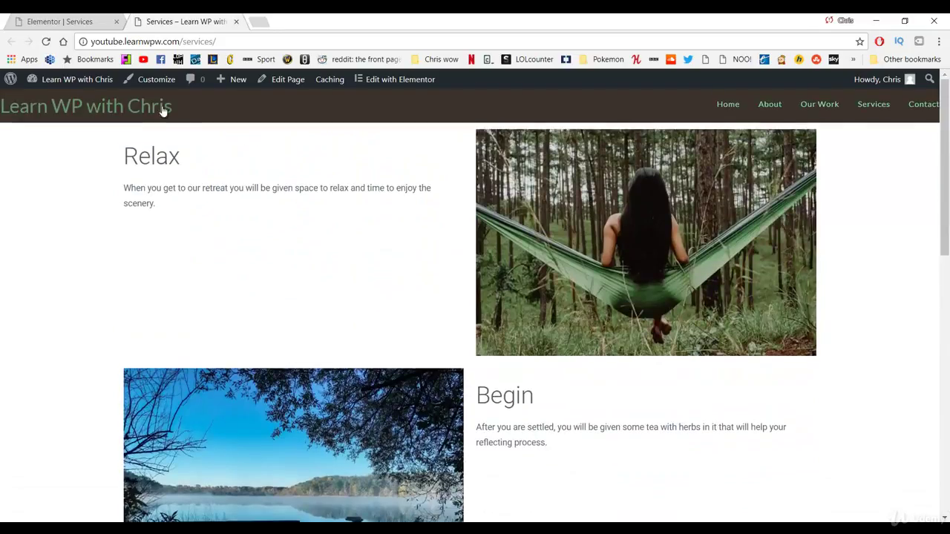
Step: Go to the site's home page and open it for editing in Elementor
left_click(154, 111)
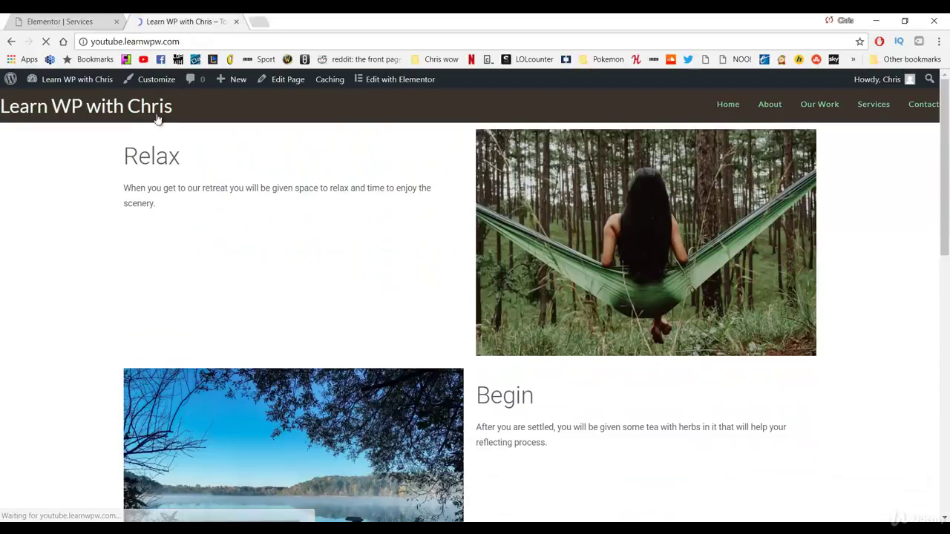
scroll(337, 346, "down", 10)
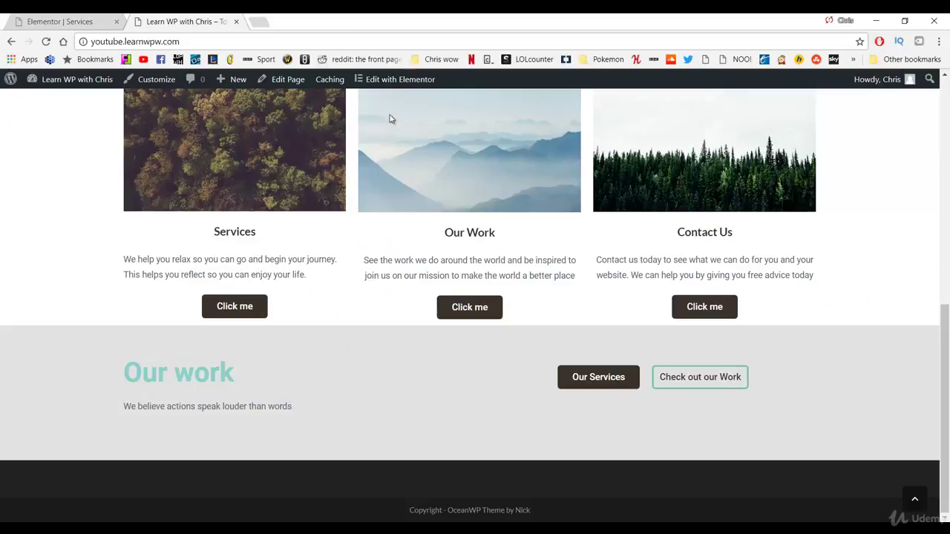
left_click(392, 80)
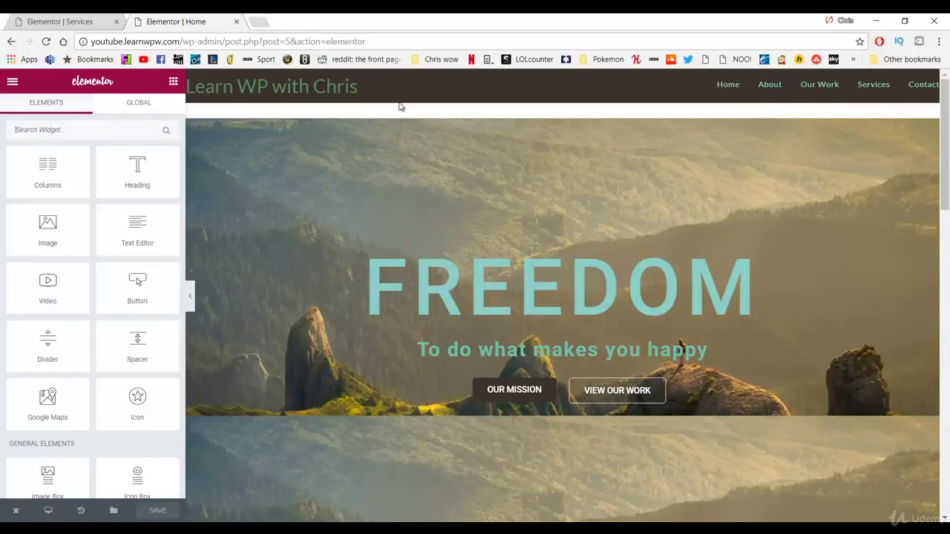
Step: Save the home page's first "Our work" section, with the left-aligned heading, to the library as "Call to Action Bottom"
scroll(415, 162, "down", 10)
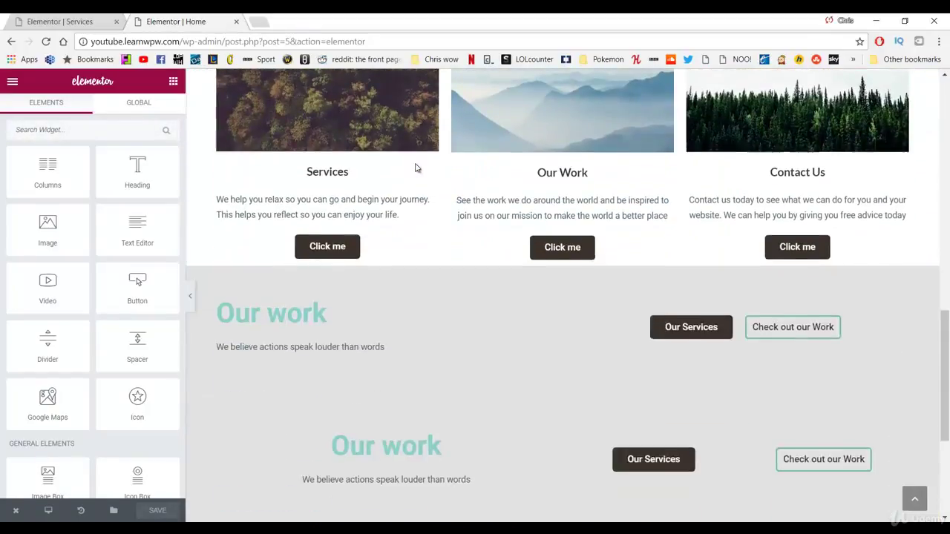
scroll(415, 168, "down", 3)
scroll(416, 168, "up", 2)
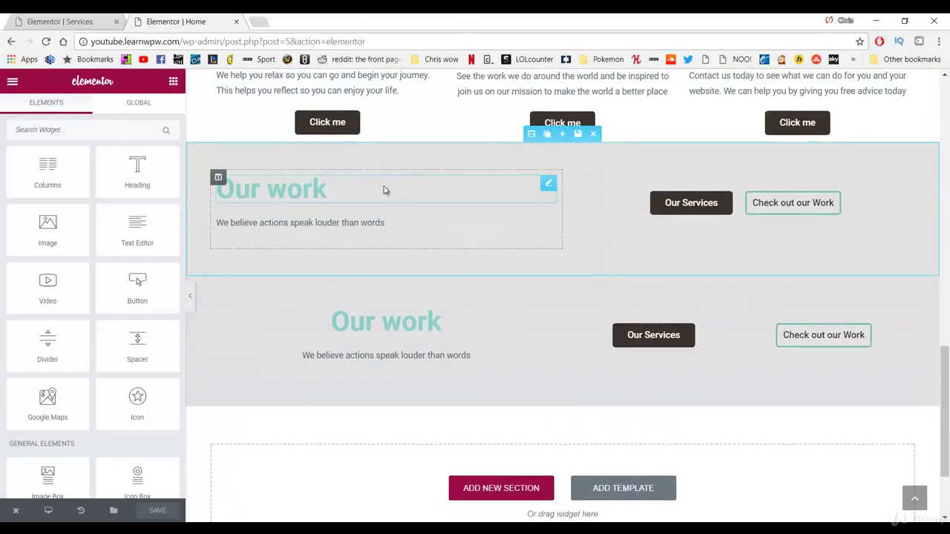
left_click(579, 135)
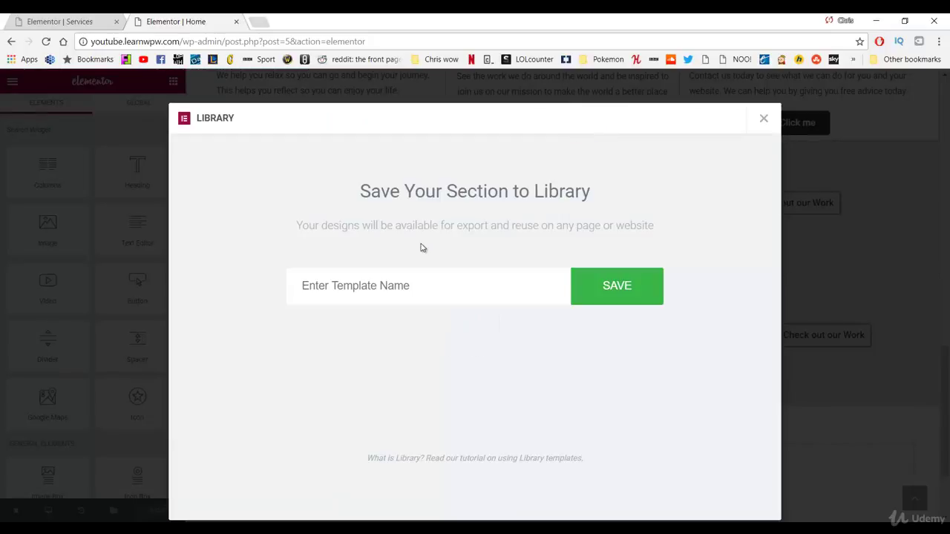
left_click(440, 285)
type("Call")
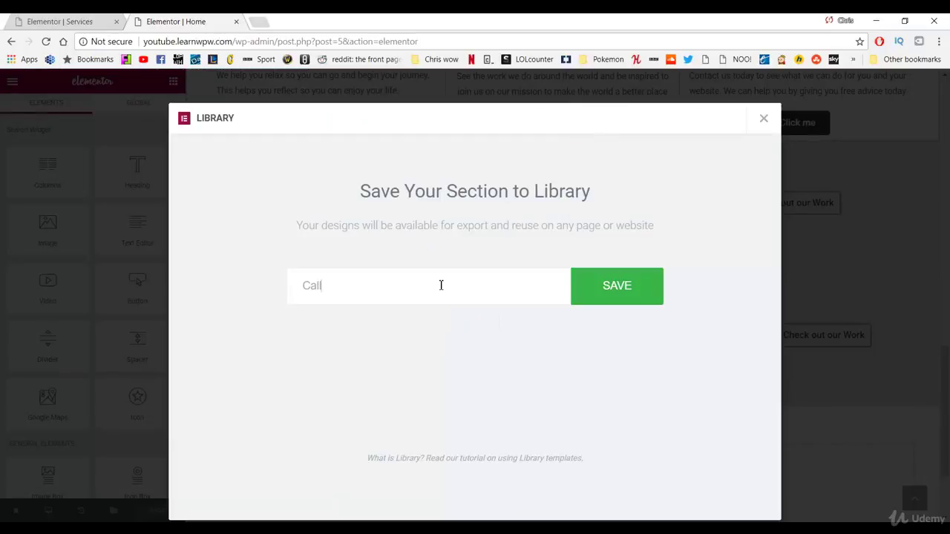
type(" to Action b")
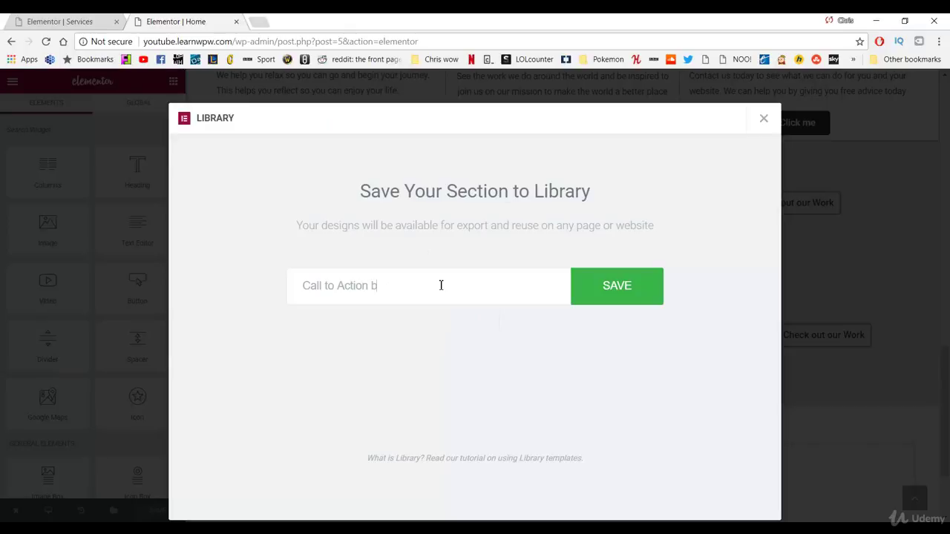
type("ott")
key("BackSpace")
key("BackSpace")
key("BackSpace")
key("BackSpace")
left_click(644, 276)
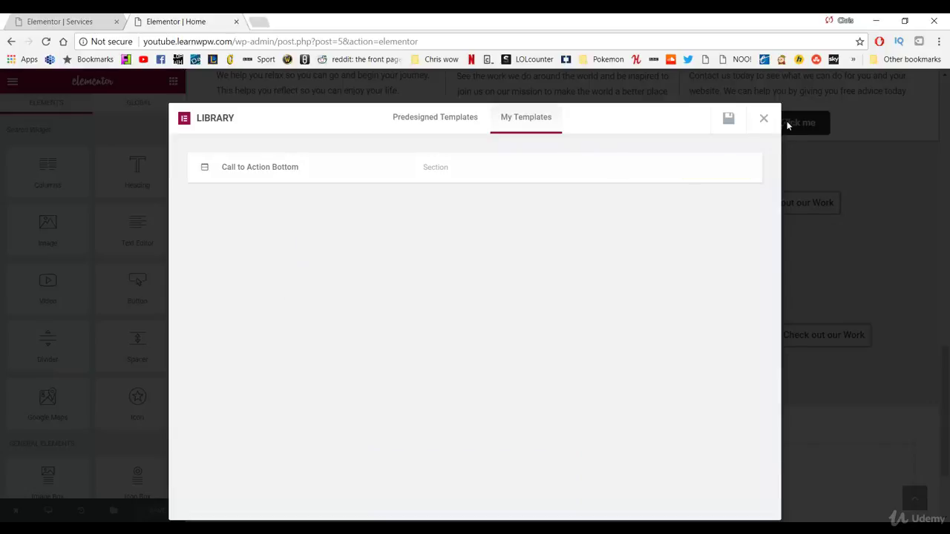
left_click(763, 121)
Step: Save the second "Our work" section, with the centred heading, to the library as "Call to Action - Mobile"
scroll(581, 272, "down", 2)
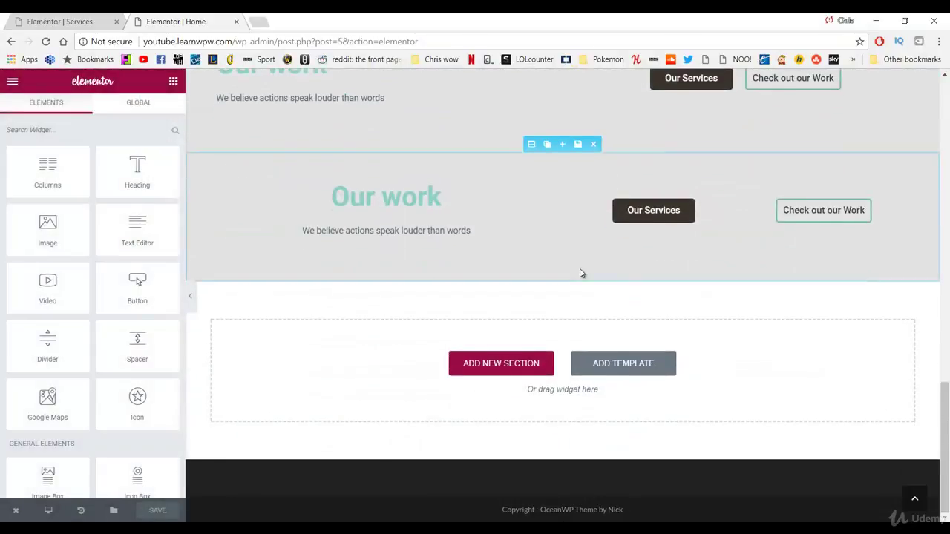
scroll(445, 311, "up", 2)
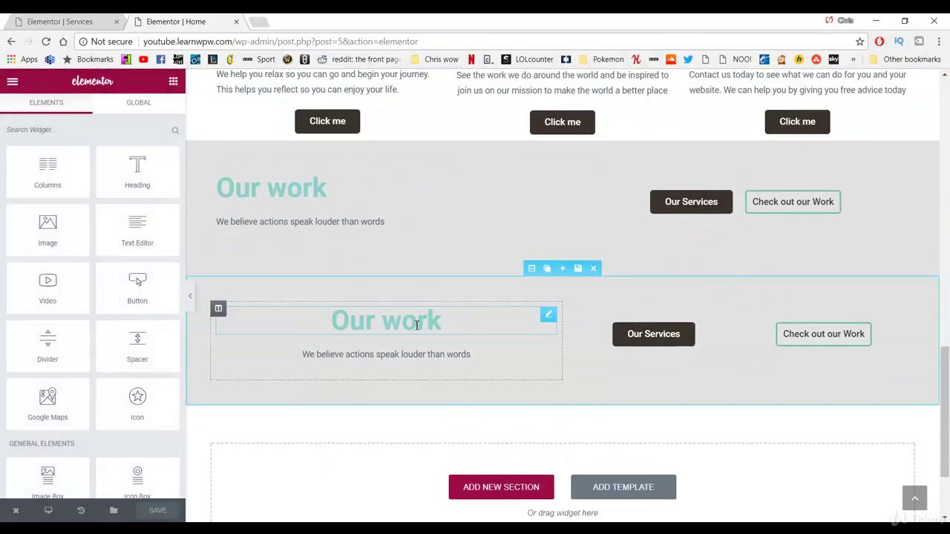
left_click(577, 270)
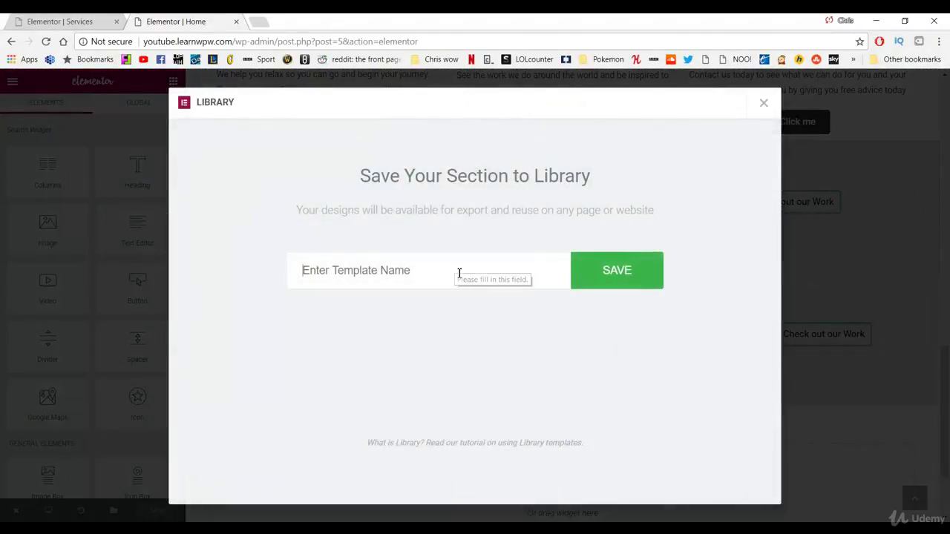
left_click(460, 273)
type("Call to Action")
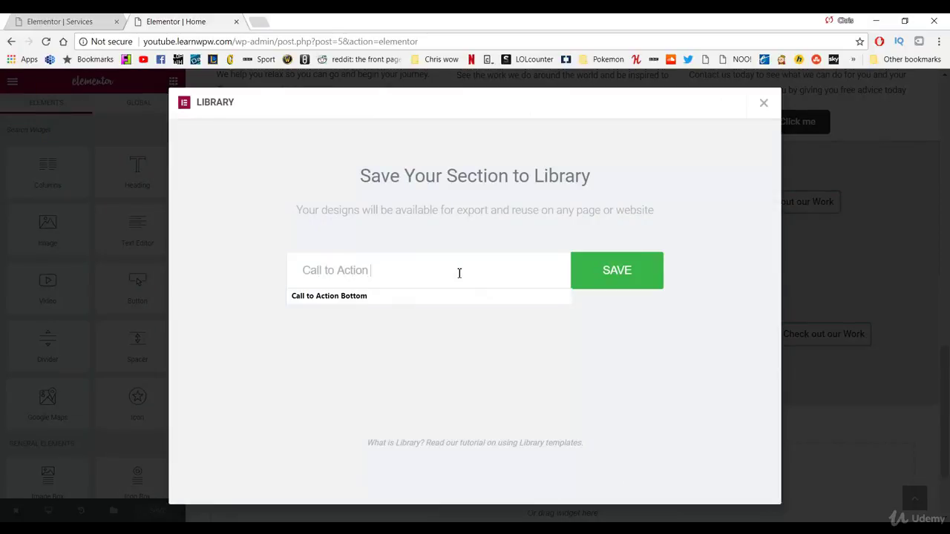
key("Return")
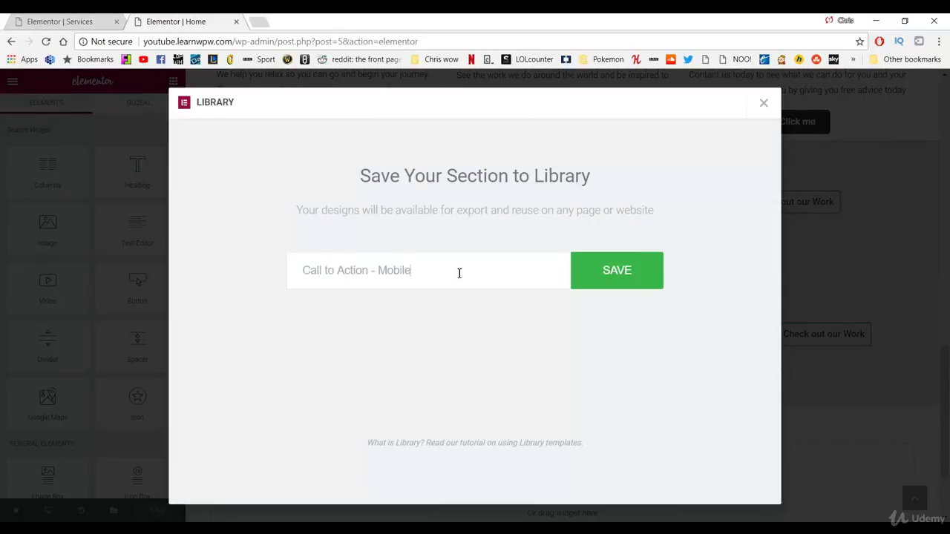
left_click(616, 272)
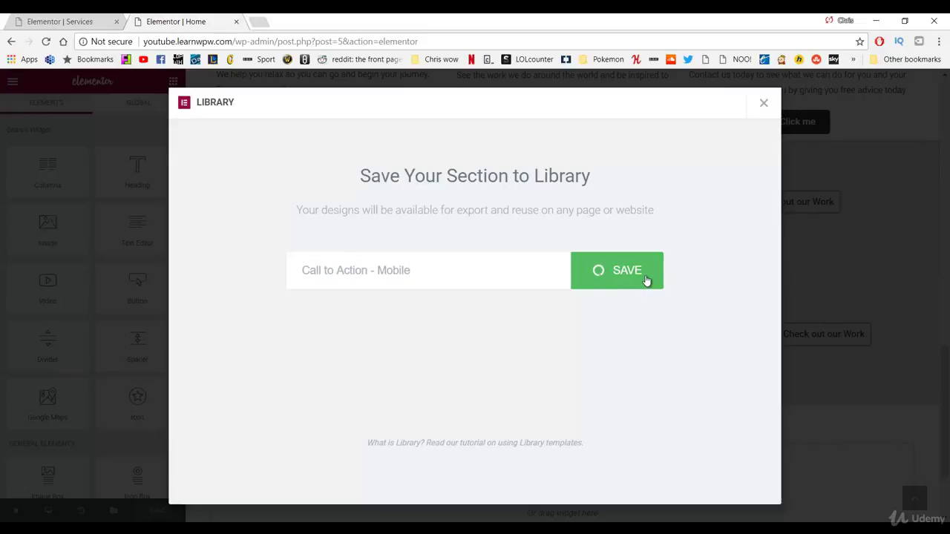
left_click(765, 102)
Step: View the live home page, go from it to the Services page and open that page for editing in Elementor
scroll(535, 223, "up", 4)
scroll(508, 256, "up", 6)
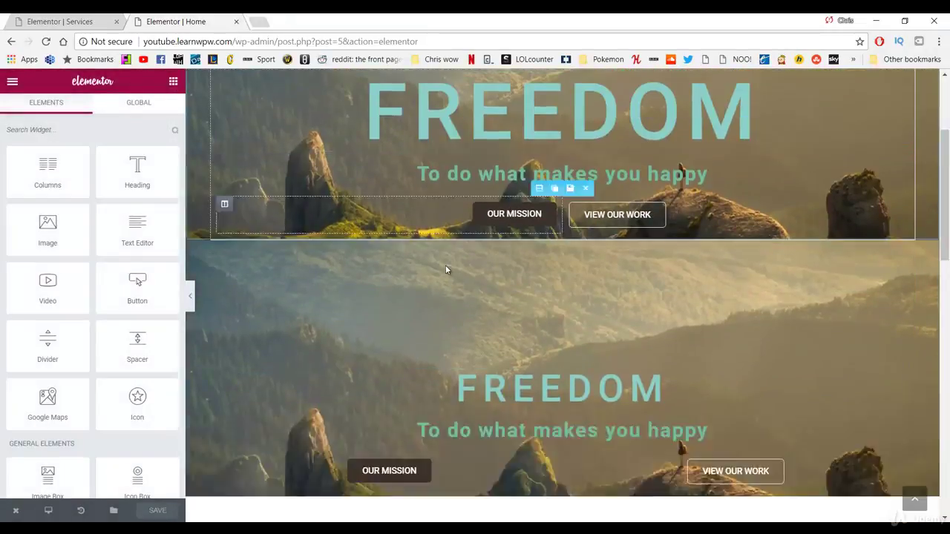
scroll(445, 270, "down", 2)
mouse_move(34, 508)
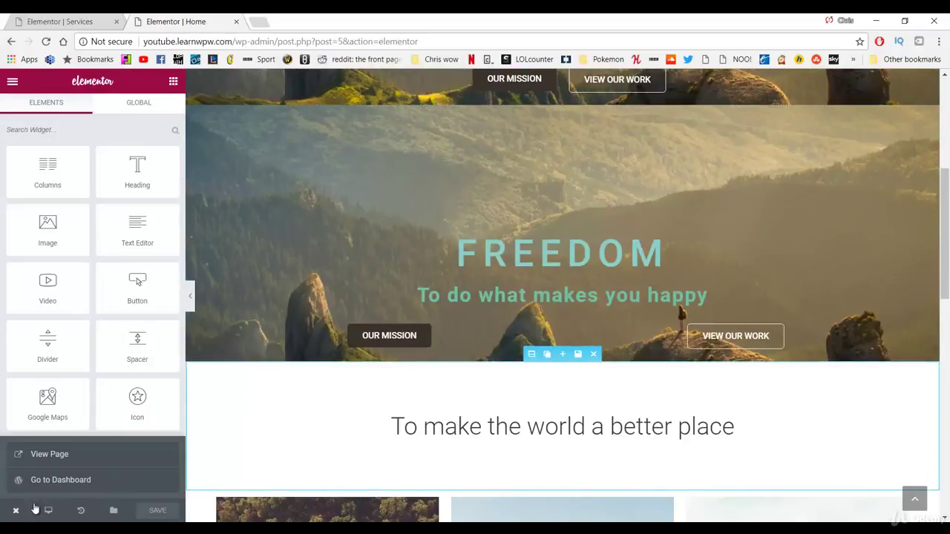
left_click(58, 467)
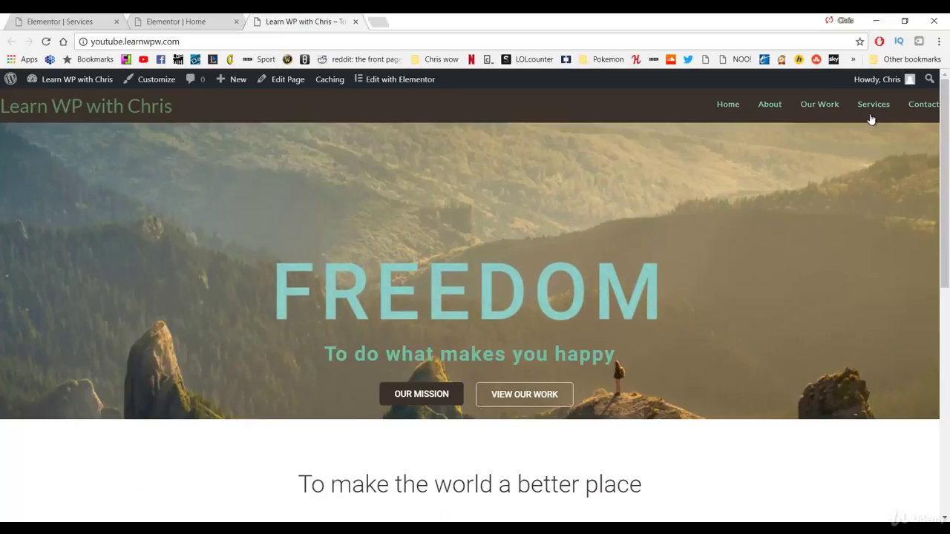
left_click(871, 115)
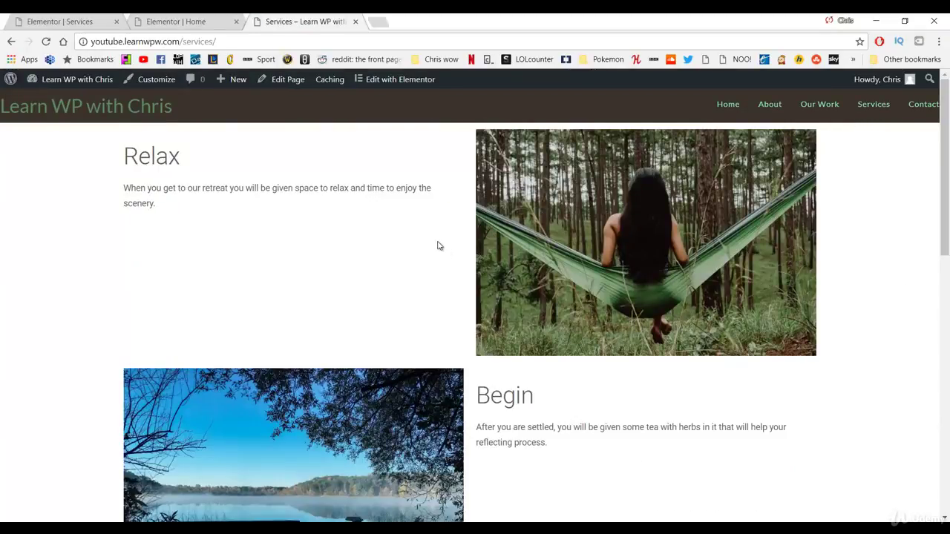
left_click(395, 83)
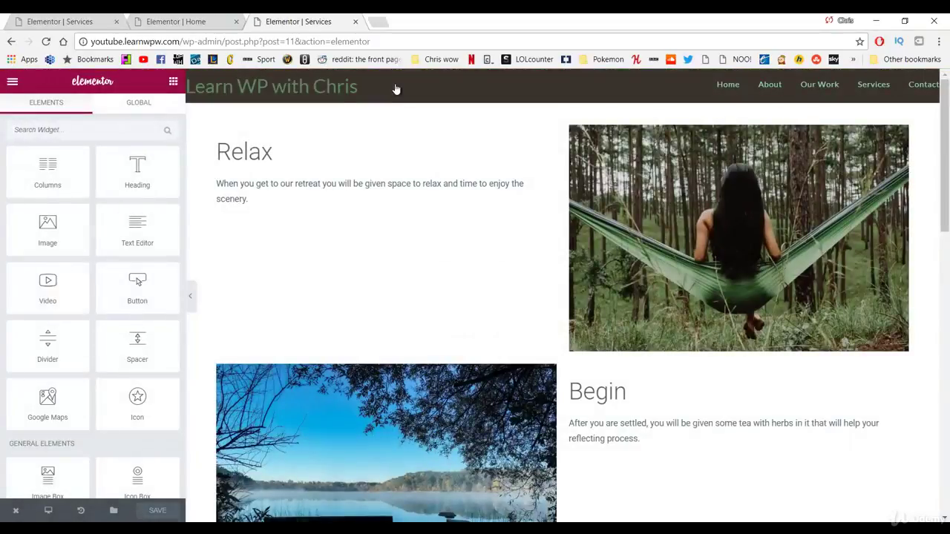
scroll(428, 228, "down", 10)
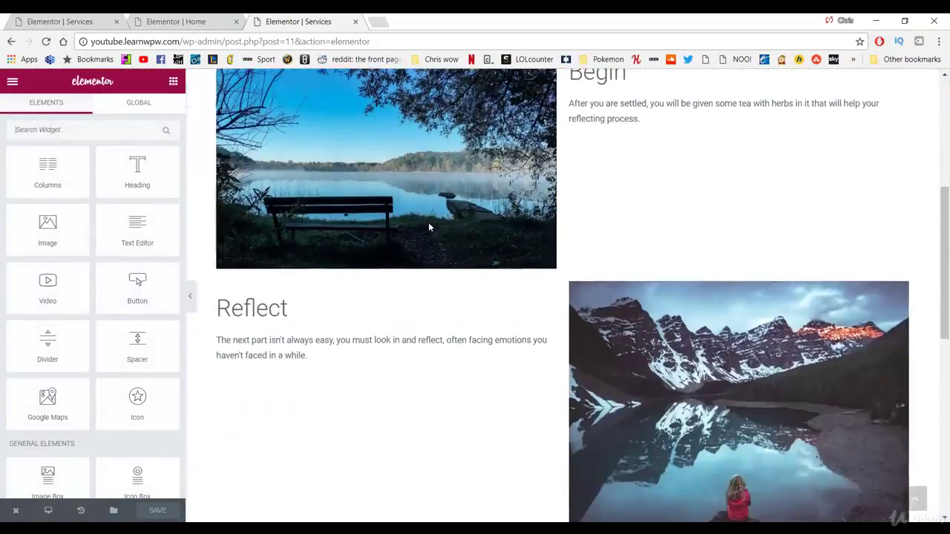
scroll(428, 227, "down", 1)
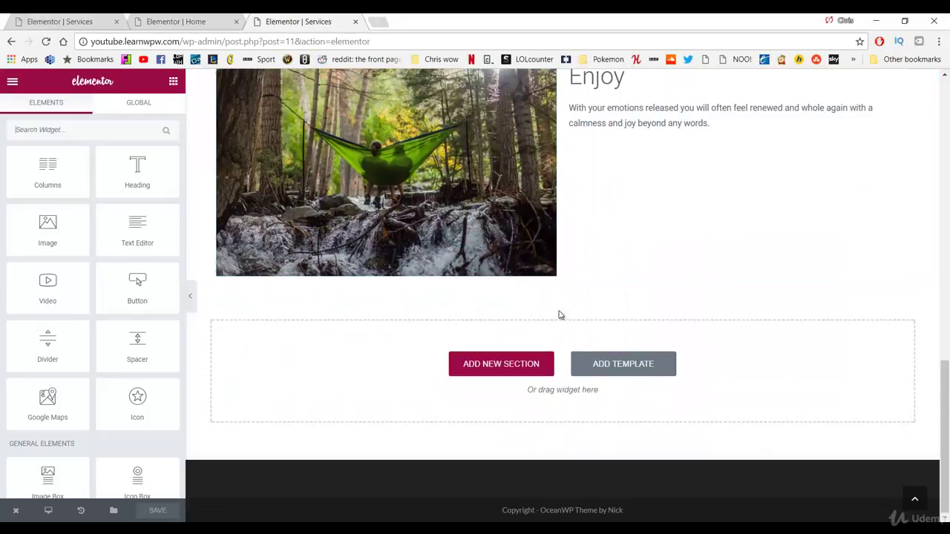
Step: Insert the saved "Call to Action Bottom" template below the "Enjoy" section of the Services page
left_click(587, 365)
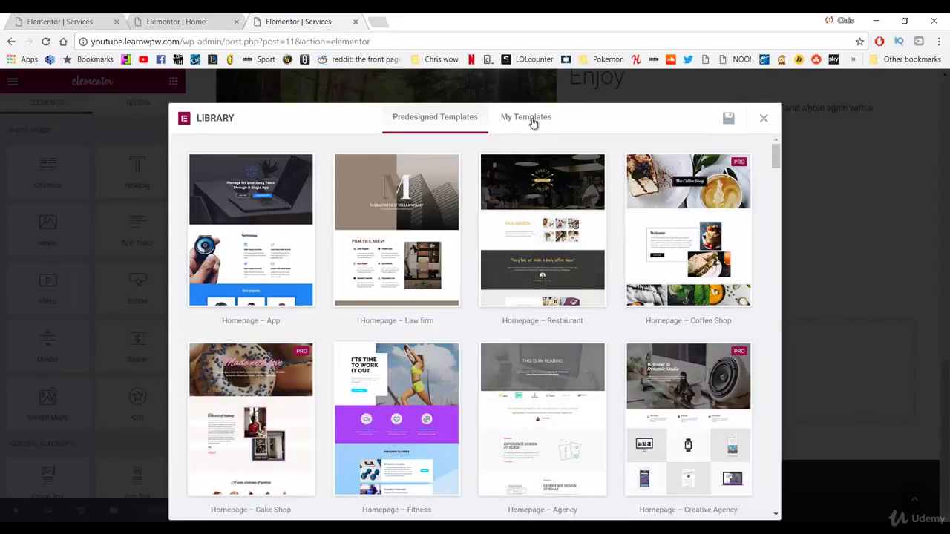
left_click(533, 123)
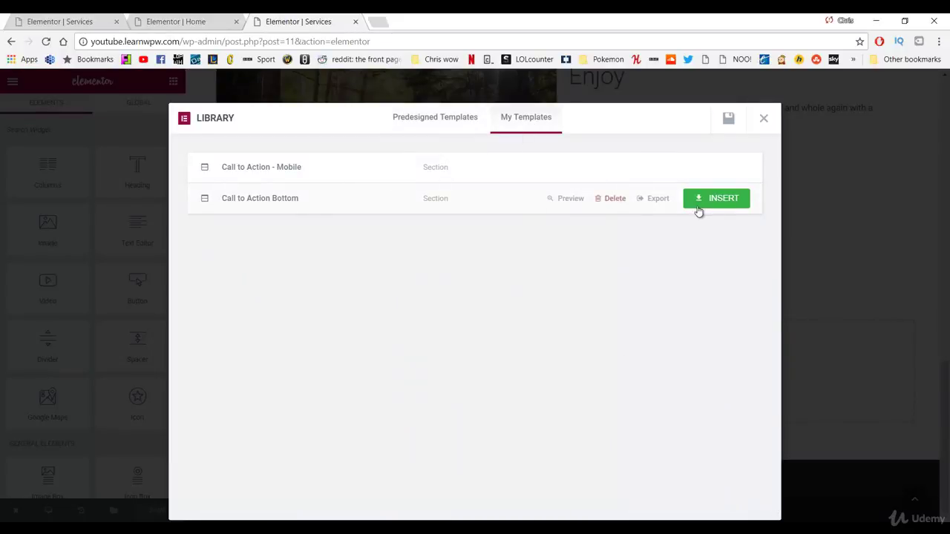
left_click(725, 201)
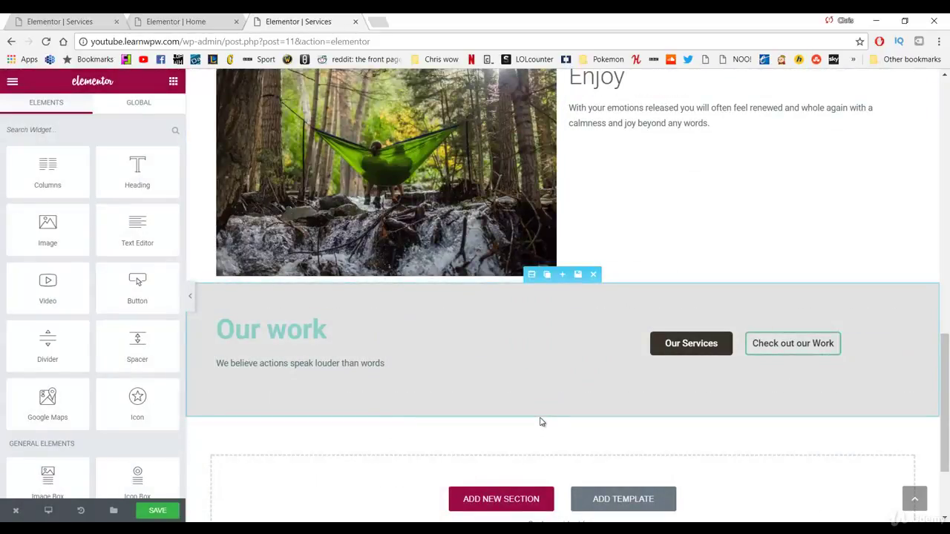
Step: Insert the saved "Call to Action - Mobile" template below the call-to-action section with the left-aligned heading
scroll(594, 460, "down", 2)
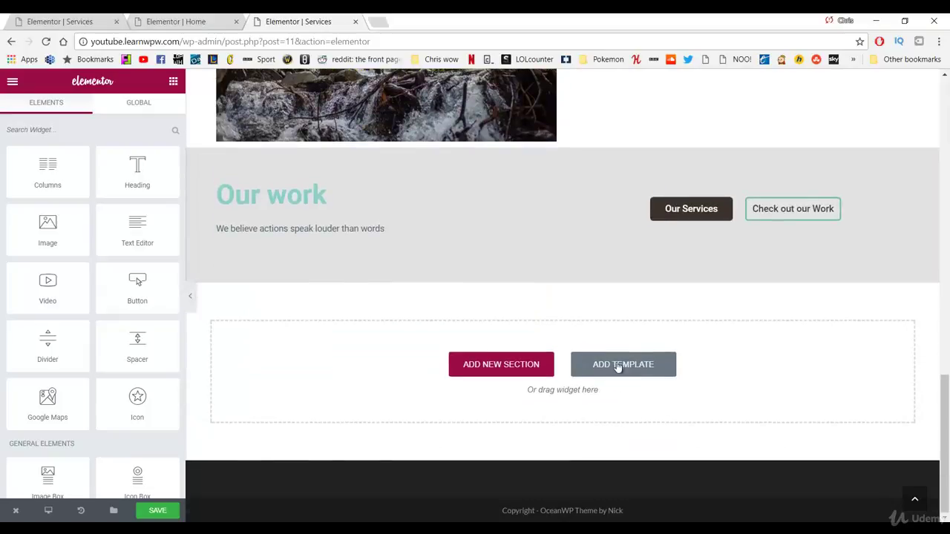
left_click(618, 363)
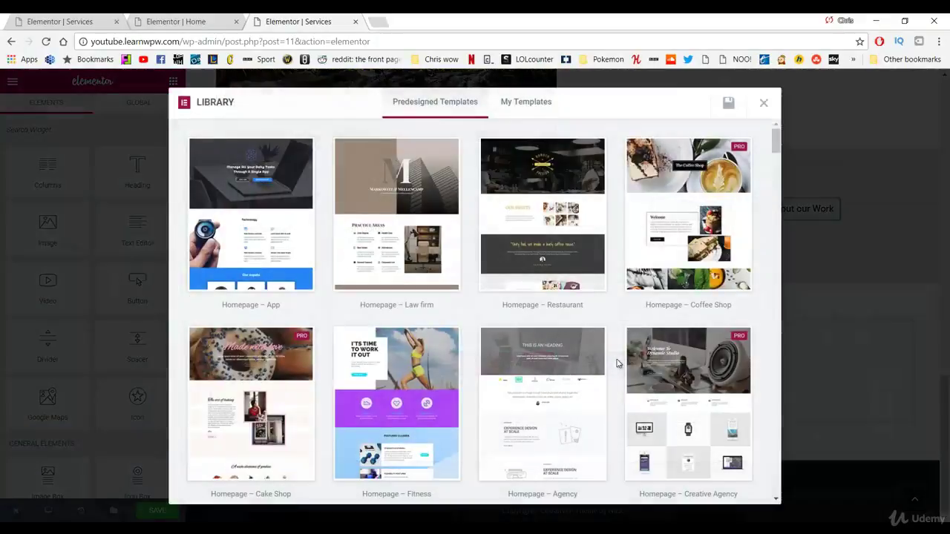
left_click(523, 102)
mouse_move(318, 155)
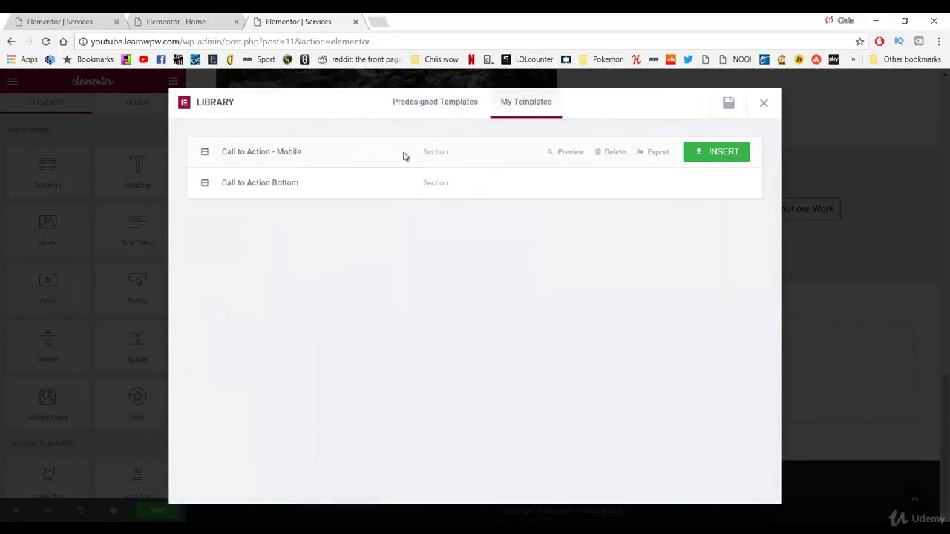
left_click(732, 151)
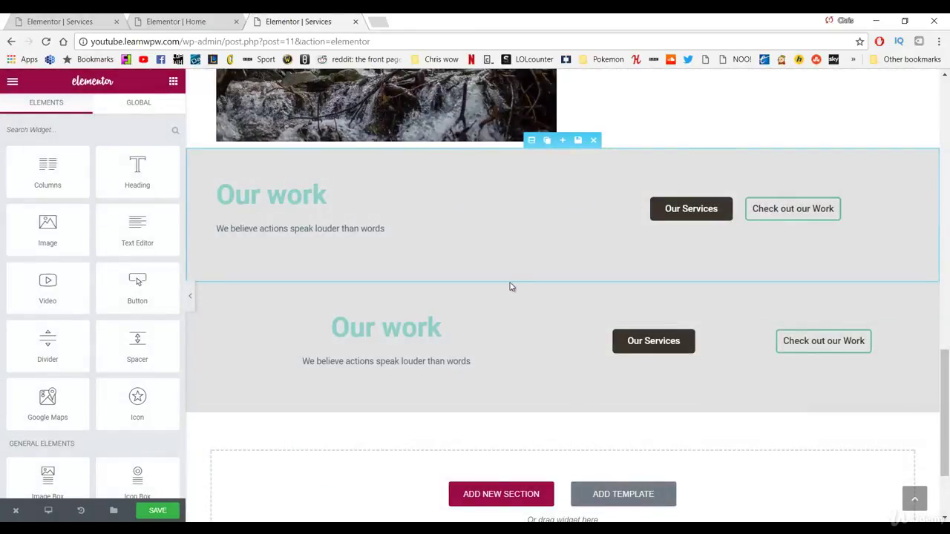
Step: Check the responsive visibility settings of the centred "Our work" section and save the page
left_click(531, 276)
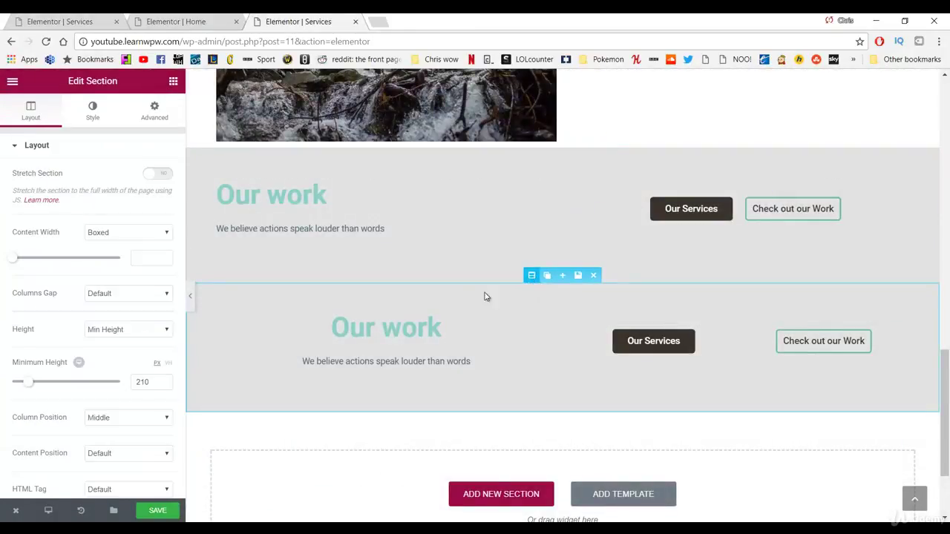
scroll(141, 104, "down", 4)
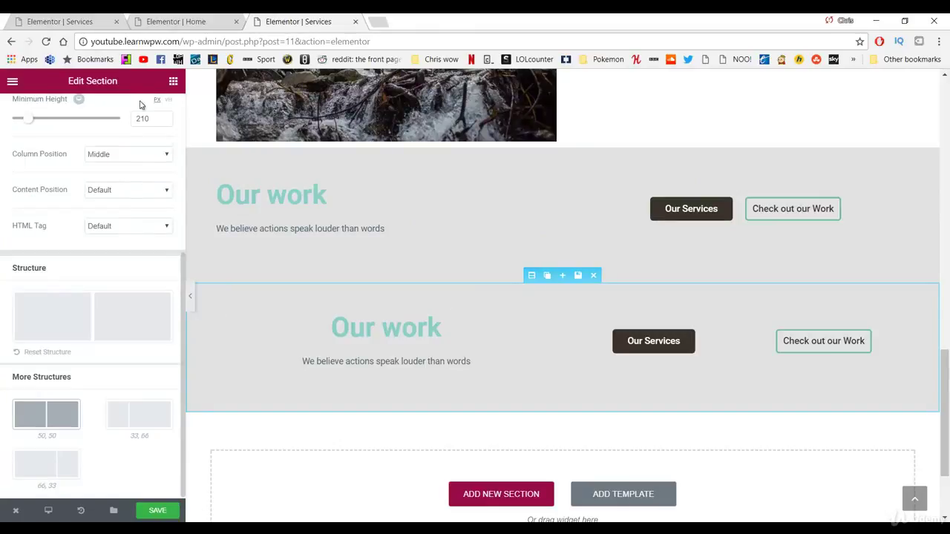
scroll(152, 116, "up", 5)
left_click(155, 118)
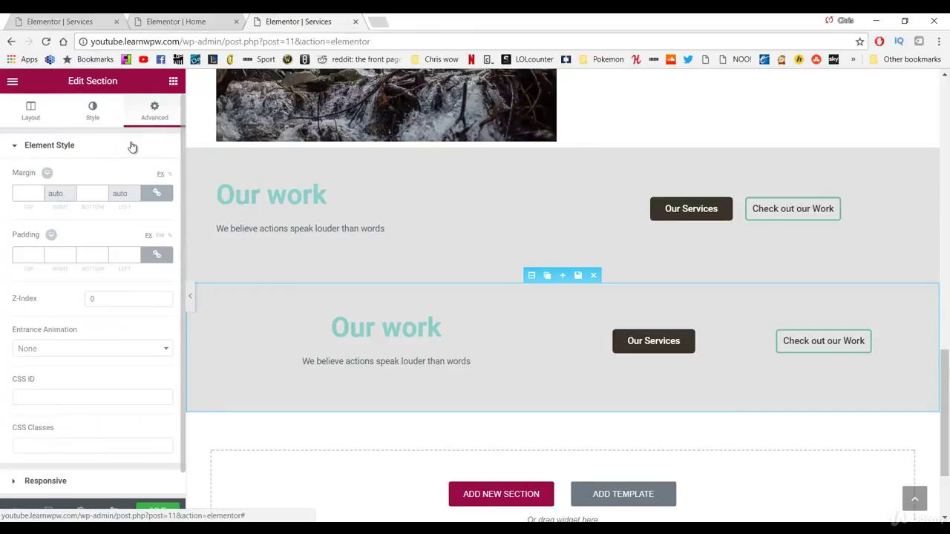
scroll(91, 253, "down", 1)
left_click(89, 454)
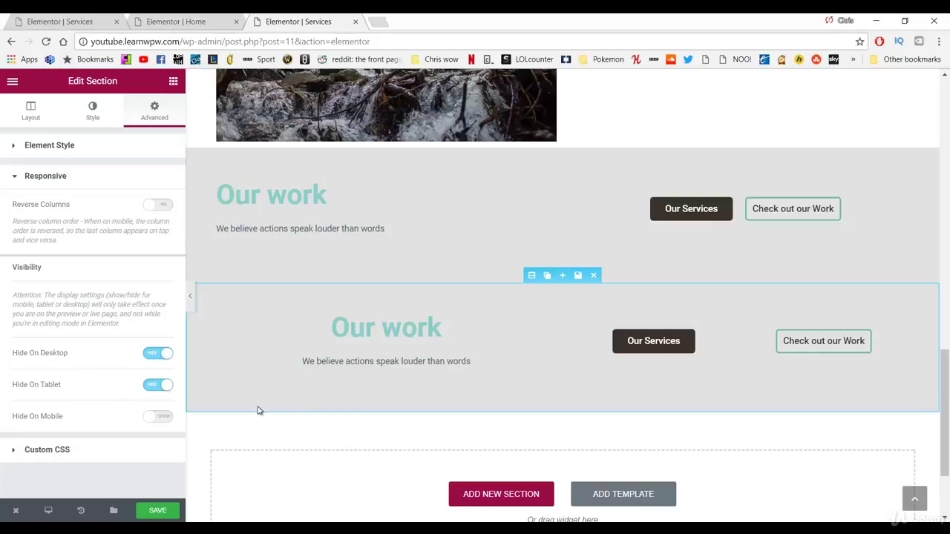
left_click(170, 509)
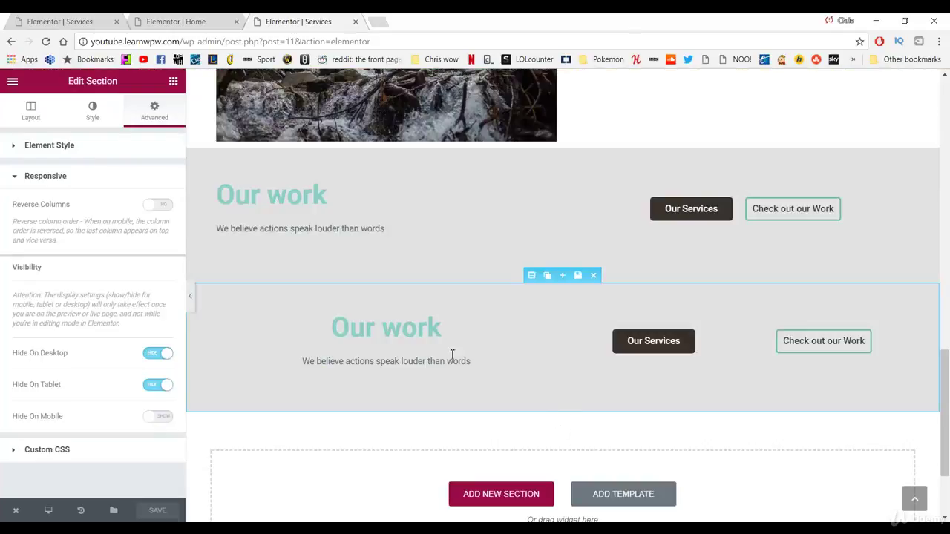
Step: Set the background colour of the "Our work" section with the left-aligned heading to white
scroll(614, 320, "up", 3)
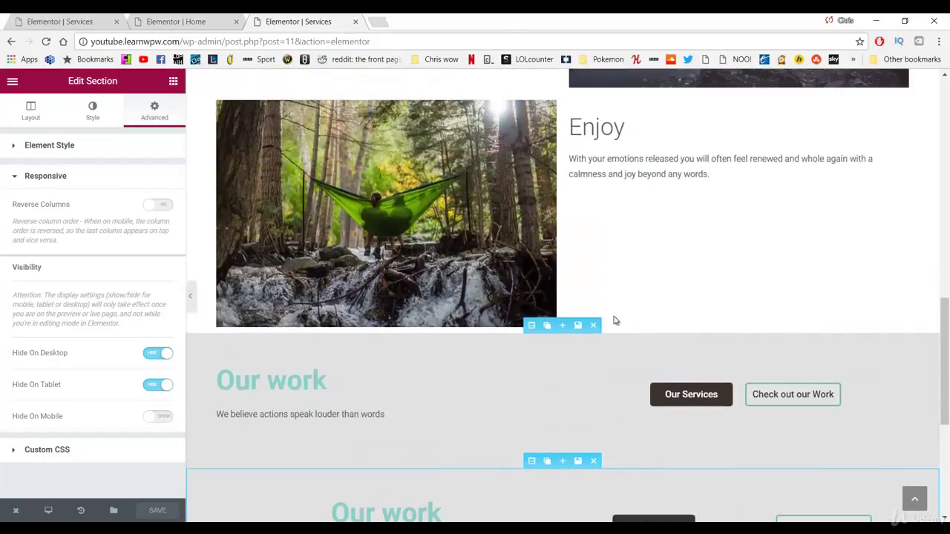
scroll(614, 321, "down", 4)
scroll(613, 320, "up", 2)
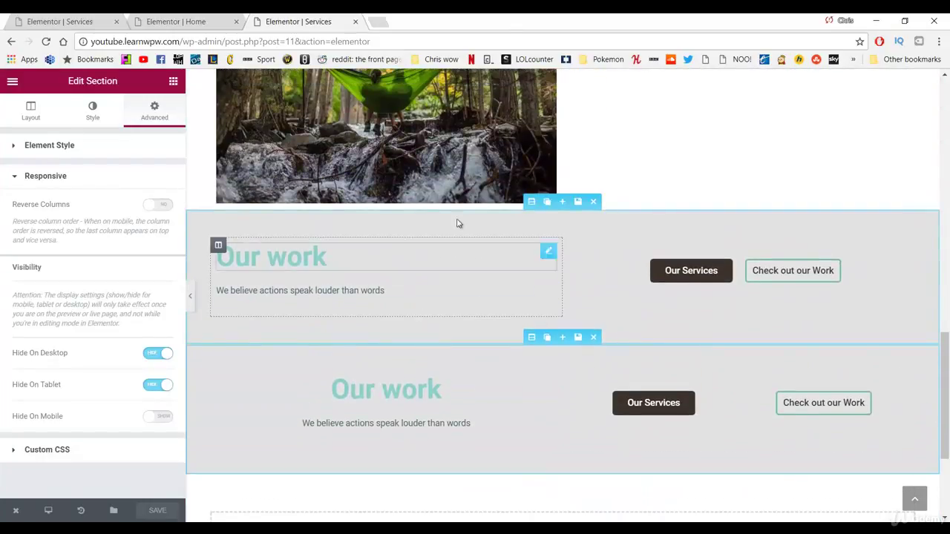
left_click(532, 202)
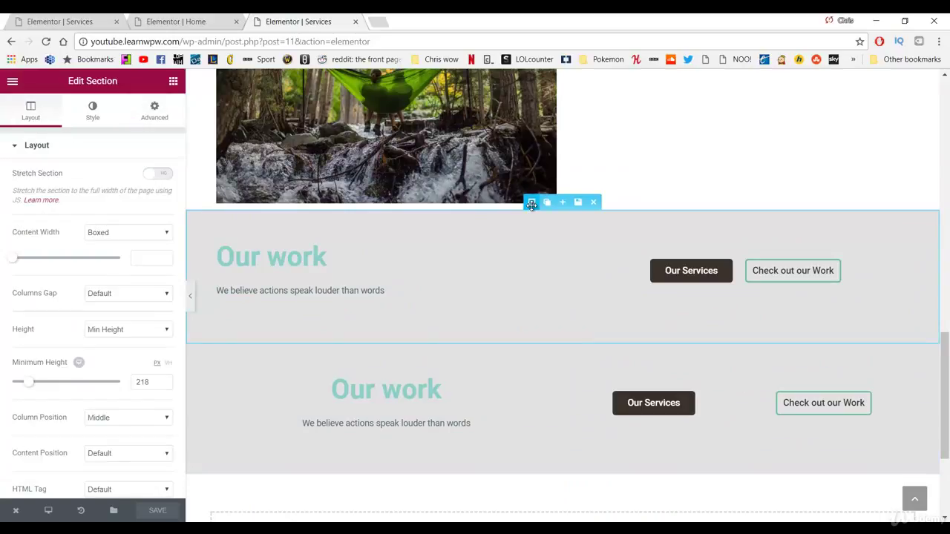
left_click(92, 112)
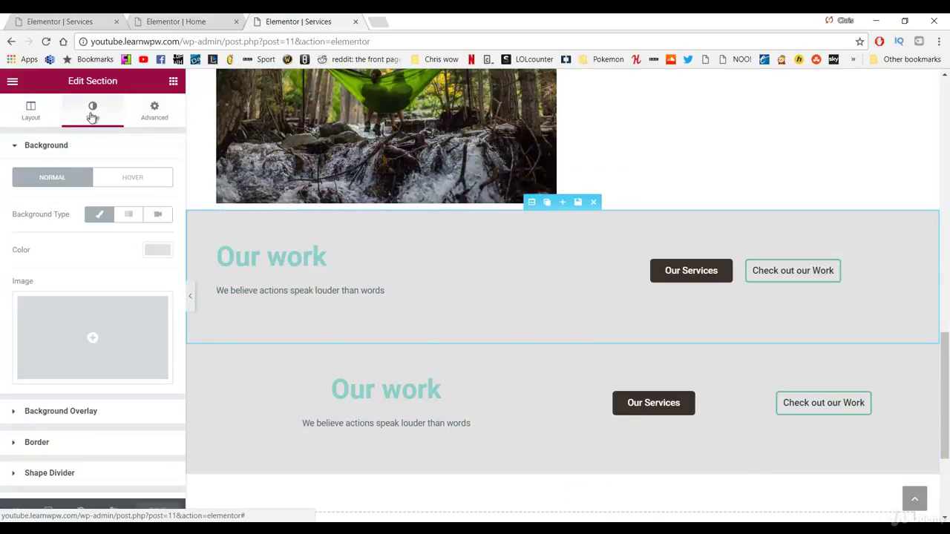
left_click(156, 251)
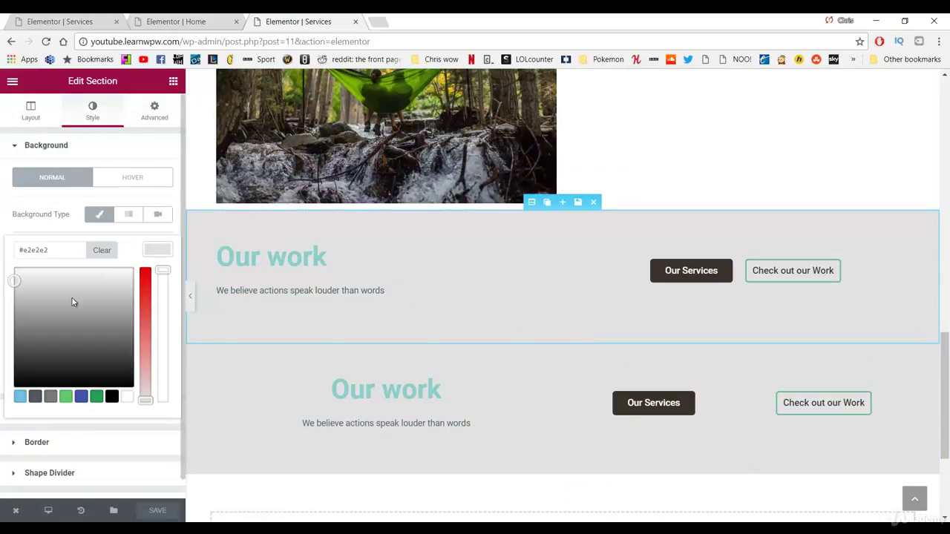
left_click_drag(54, 305, 5, 252)
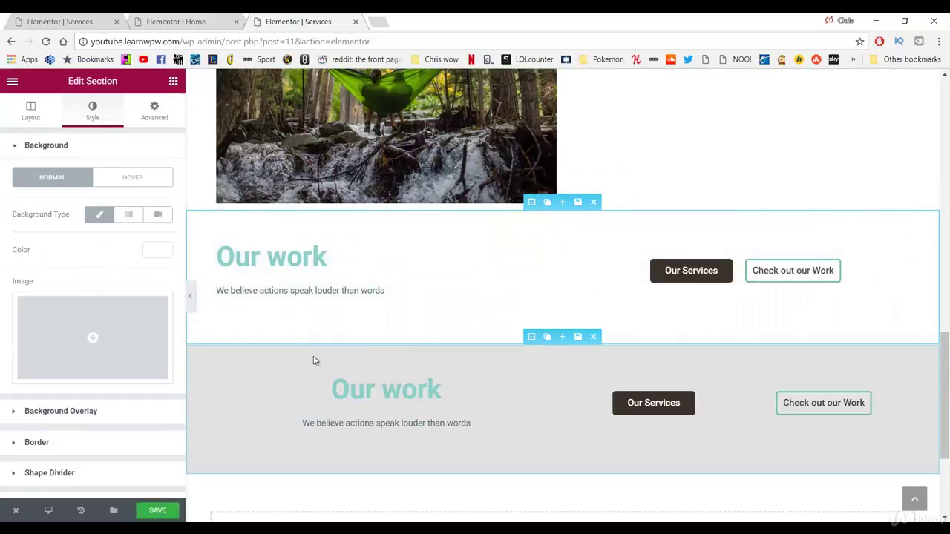
Step: Set the background colour of the centred "Our work" section to white
left_click(527, 354)
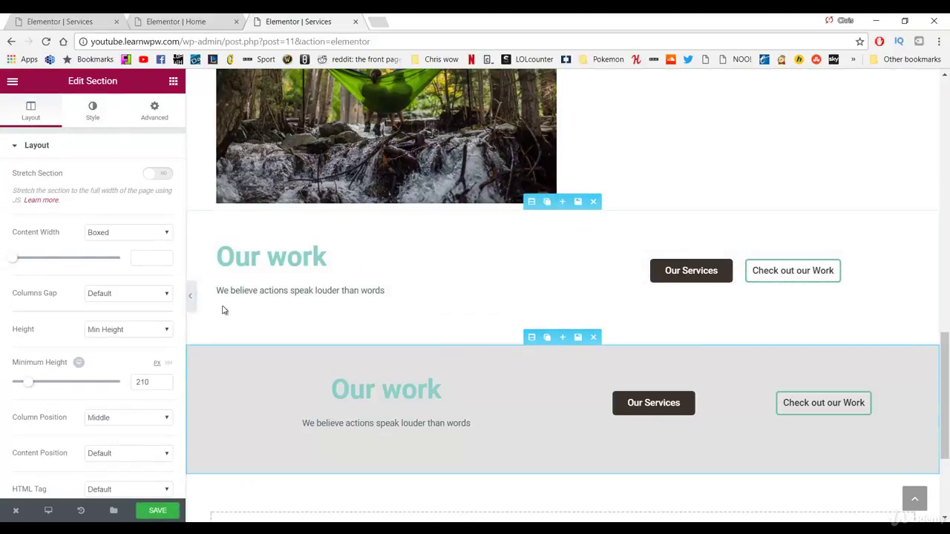
left_click(95, 118)
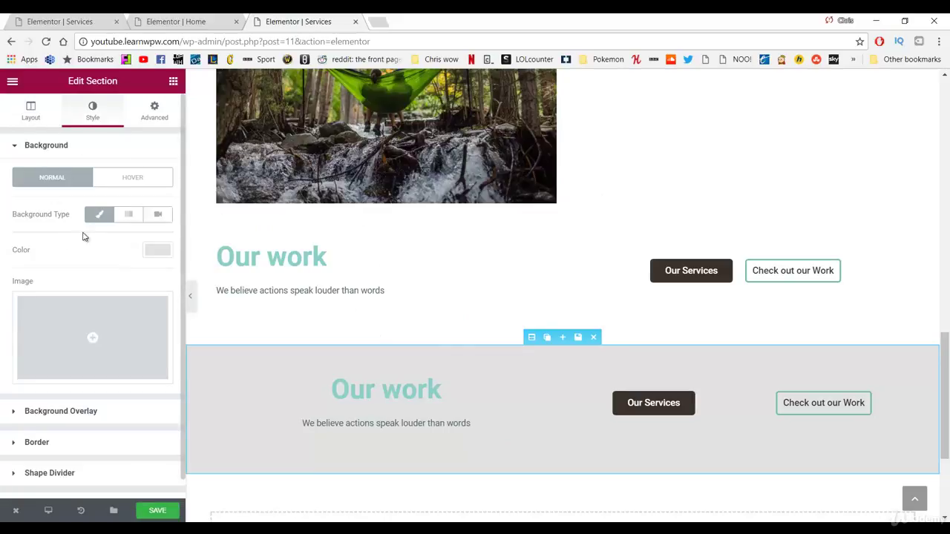
left_click(155, 253)
left_click_drag(47, 309, 6, 270)
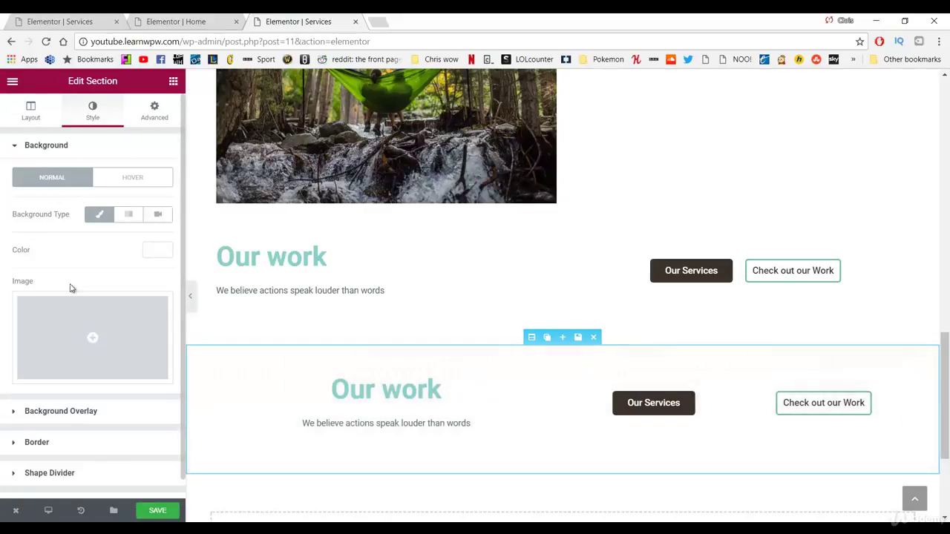
Step: Change the left-aligned "Our work" heading to "Schedule a Visit"
left_click(310, 265)
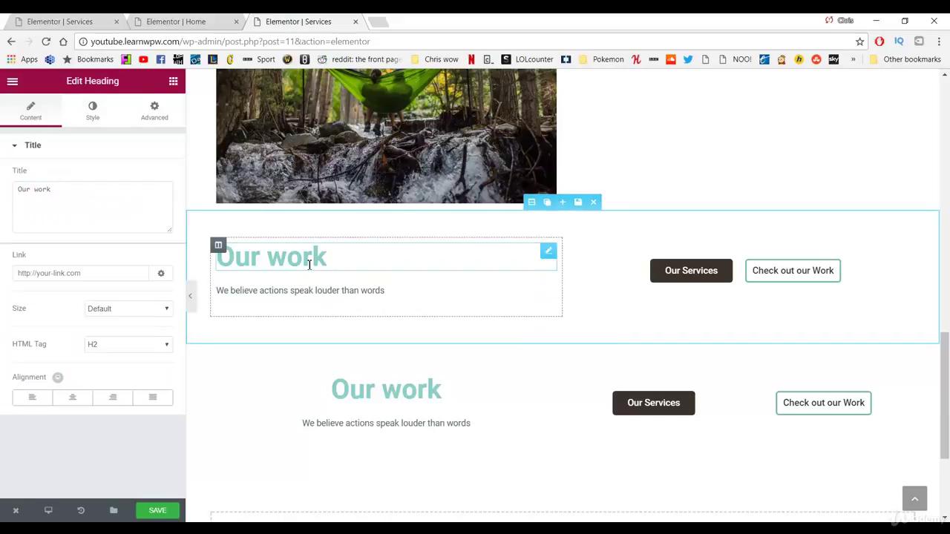
left_click_drag(330, 262, 225, 262)
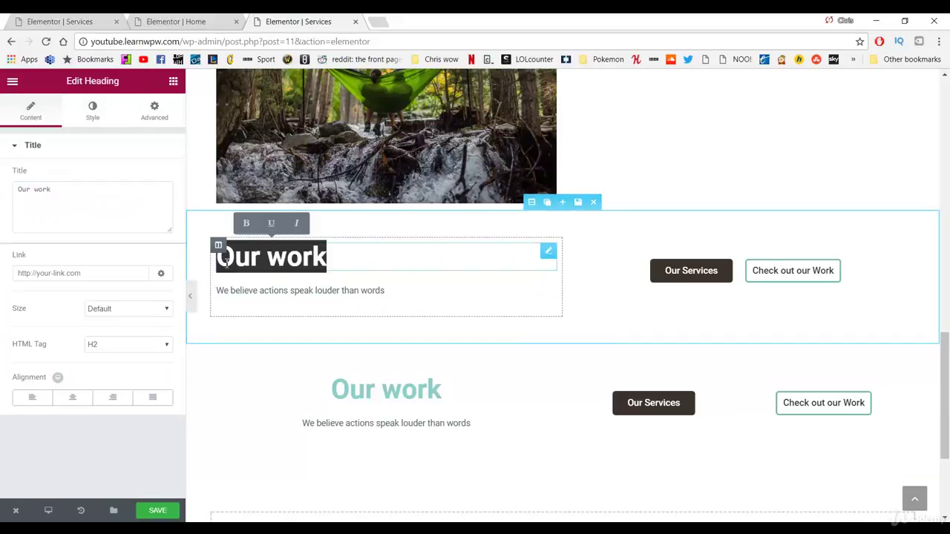
left_click(112, 218)
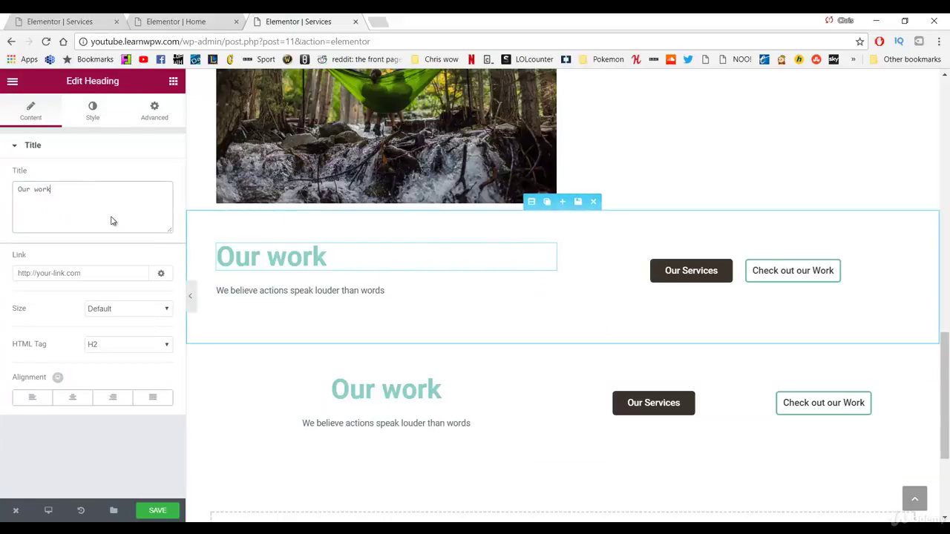
key("ctrl+a")
type("Schedu")
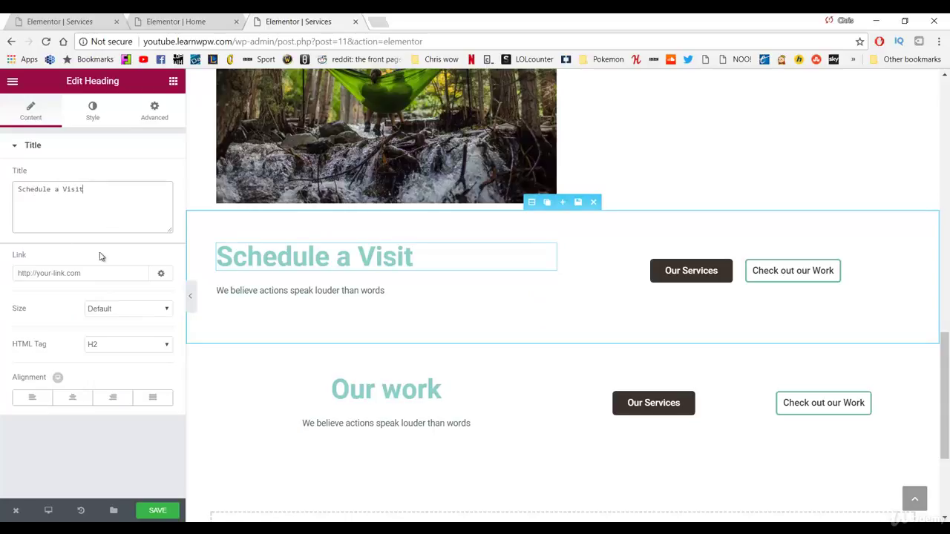
Step: Replace the text under the "Schedule a Visit" heading with "Call or email to schedule a 3 day retreat or check out our work"
left_click(307, 292)
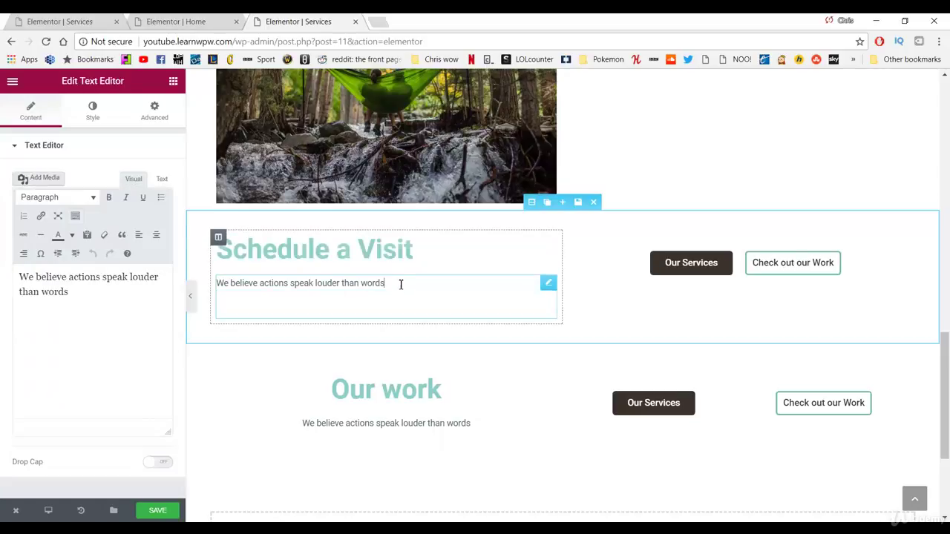
left_click_drag(401, 284, 212, 283)
left_click_drag(68, 291, 17, 271)
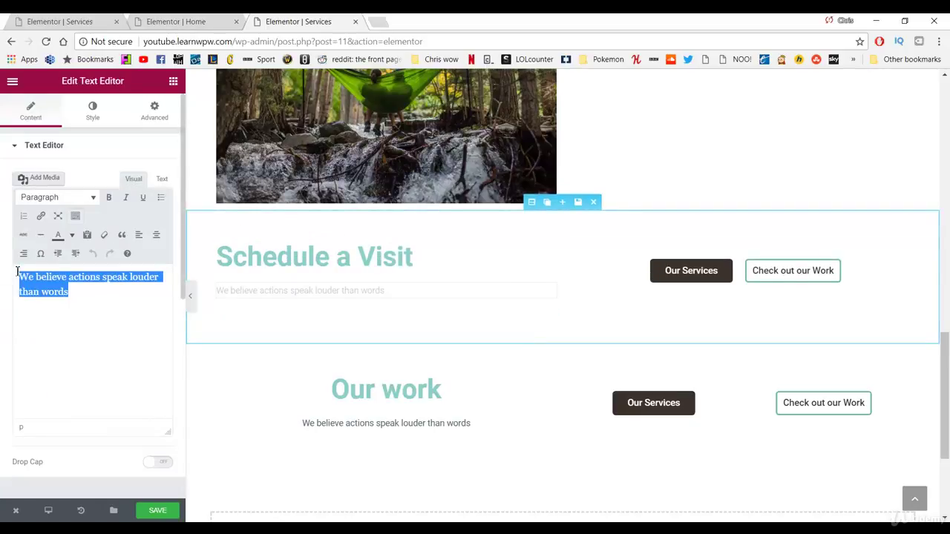
type("Call or email to schedule a 3 day retreat or check out our work")
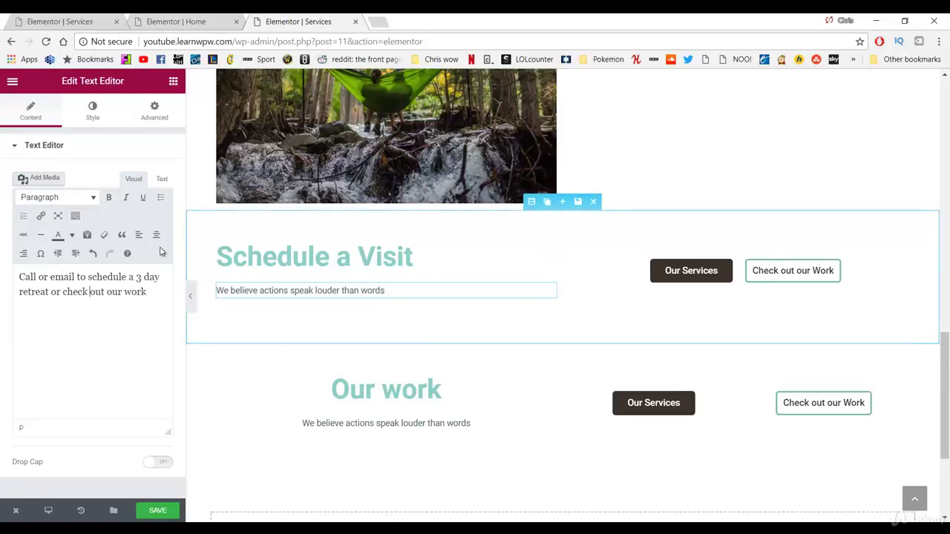
left_click(383, 260)
left_click_drag(426, 259, 215, 258)
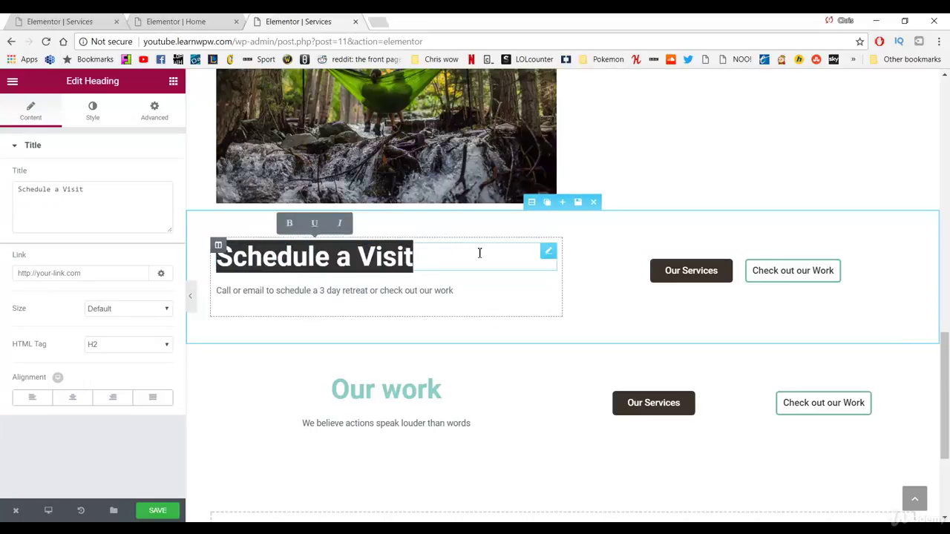
left_click(260, 371)
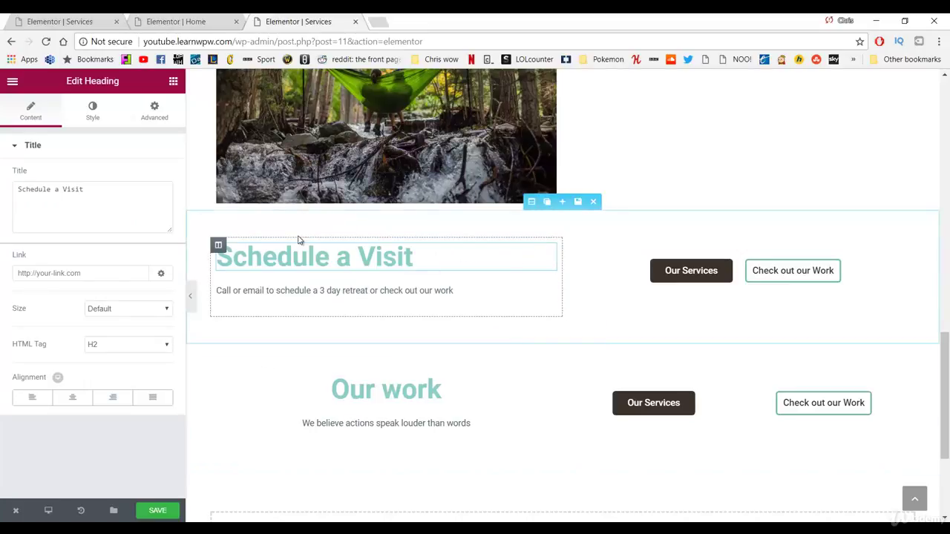
left_click(219, 245)
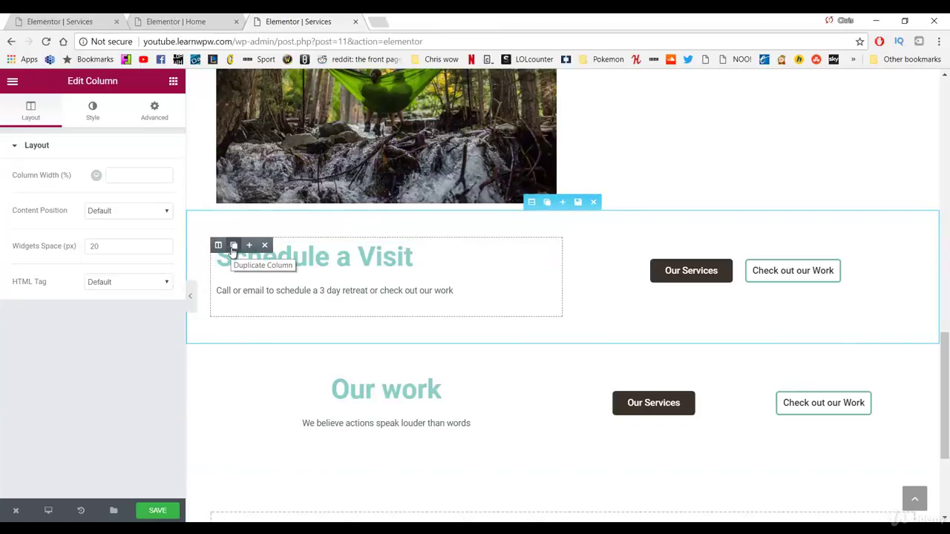
left_click(234, 246)
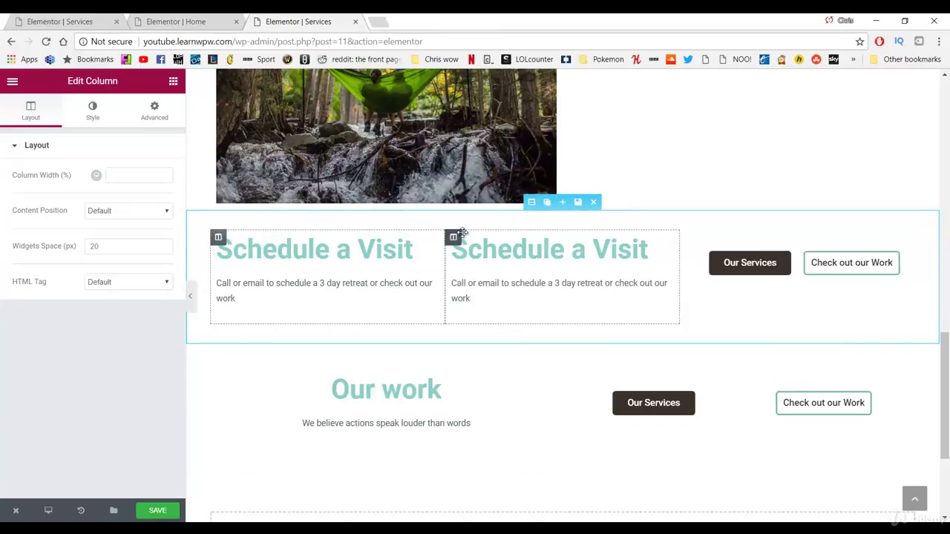
left_click(499, 237)
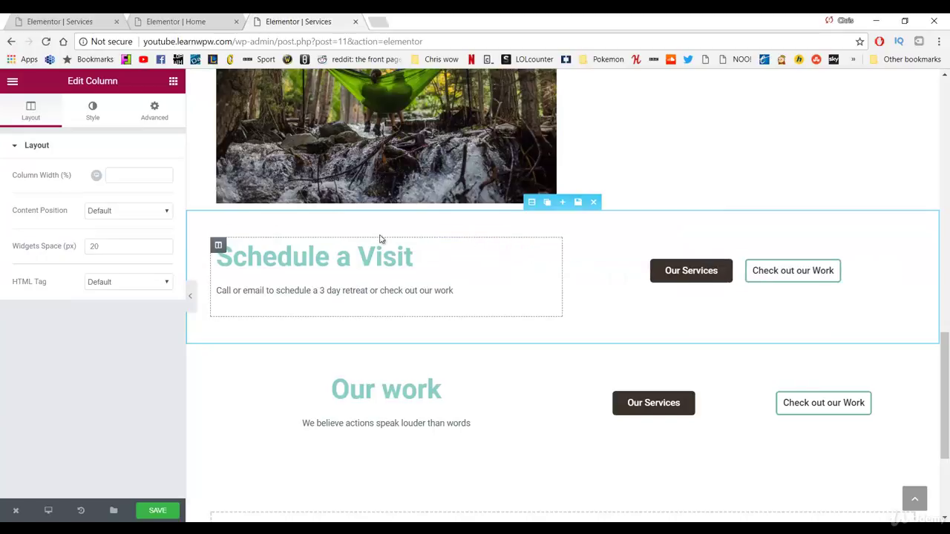
Step: Duplicate the "Schedule a Visit" column, move the copy into the section below and delete that section's "Our work" column
left_click(418, 262)
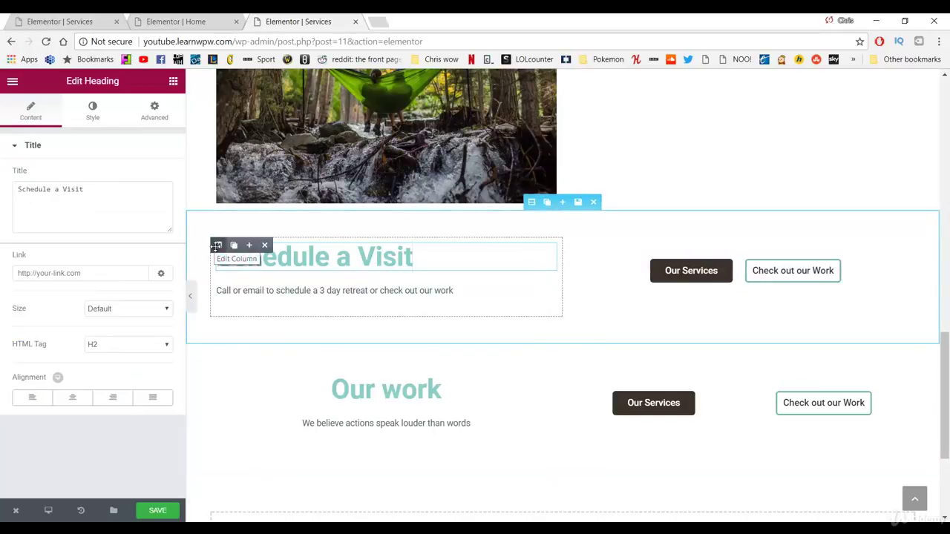
left_click(234, 245)
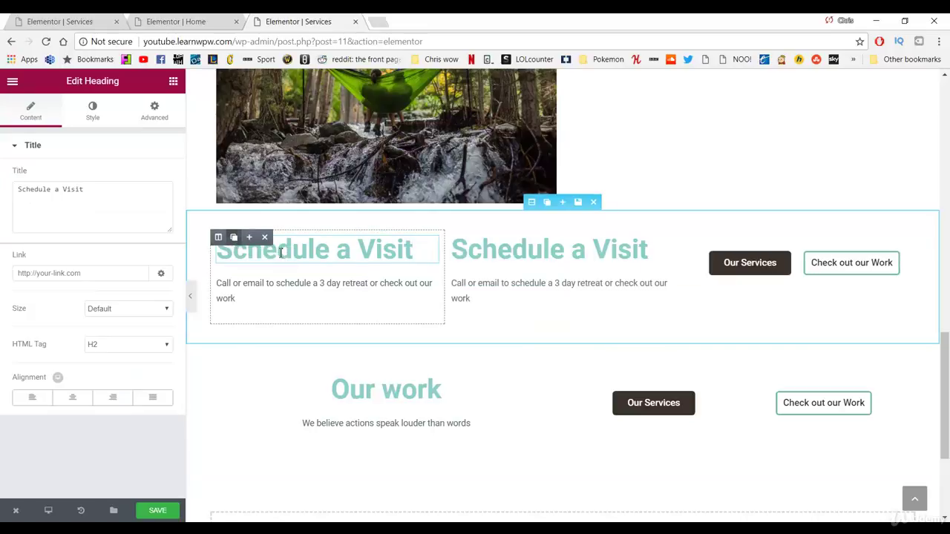
left_click_drag(453, 237, 225, 384)
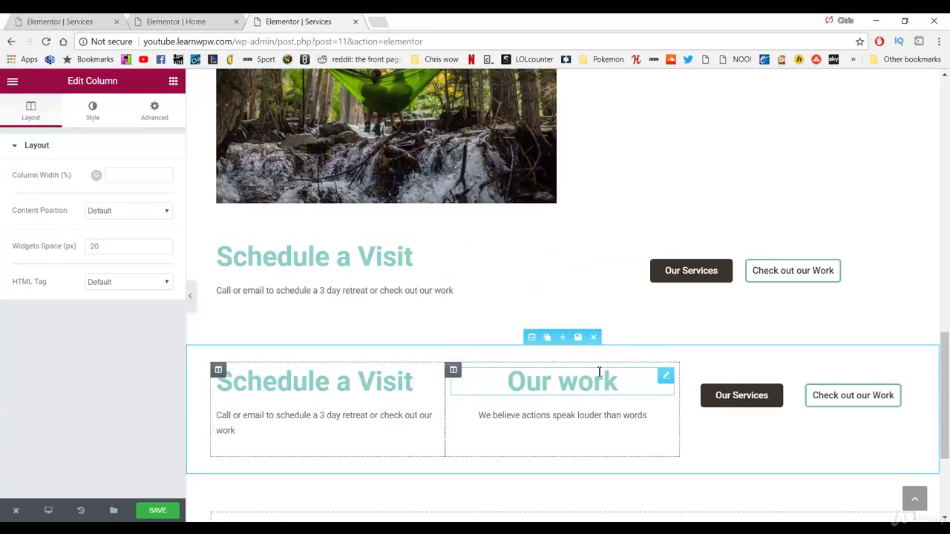
mouse_move(454, 370)
left_click(498, 376)
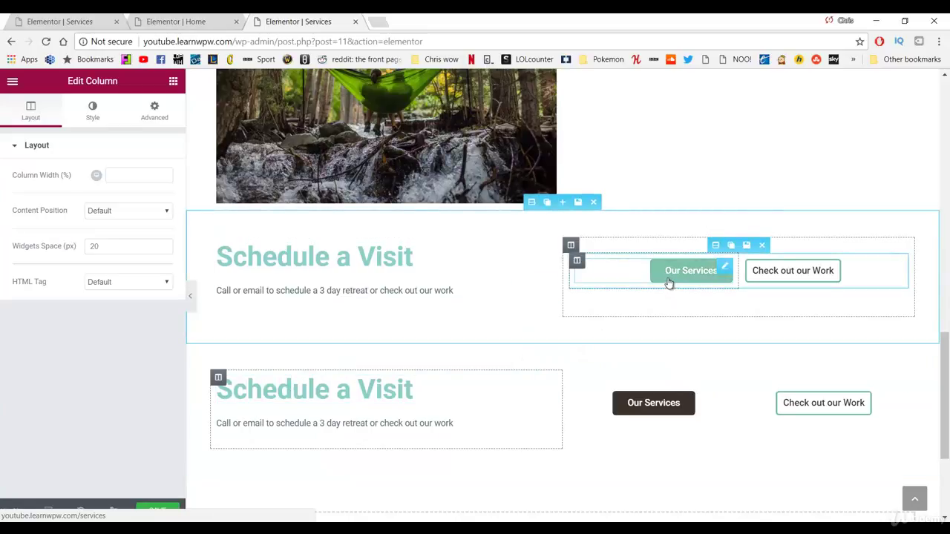
Step: Set the text colour of the upper "Schedule a Visit" heading to grey #757575
scroll(312, 296, "up", 1)
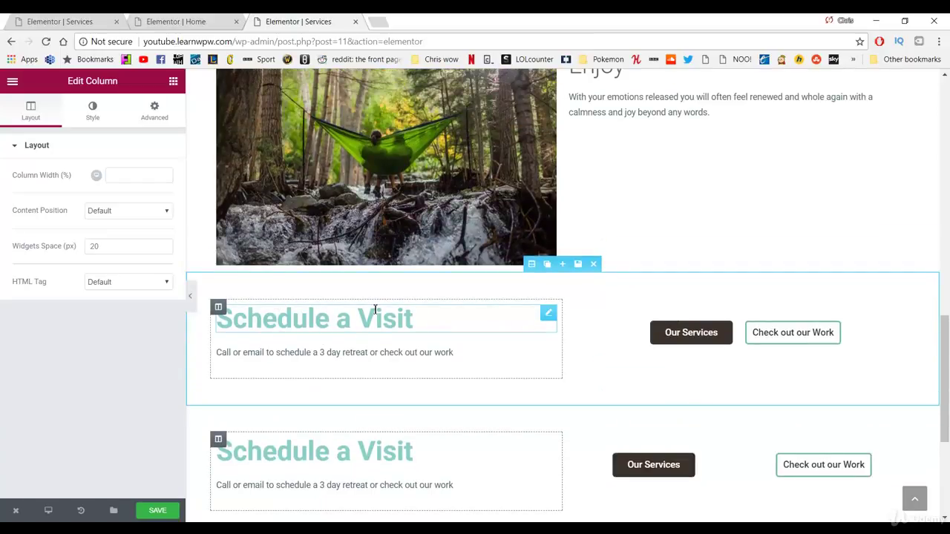
left_click_drag(414, 318, 224, 321)
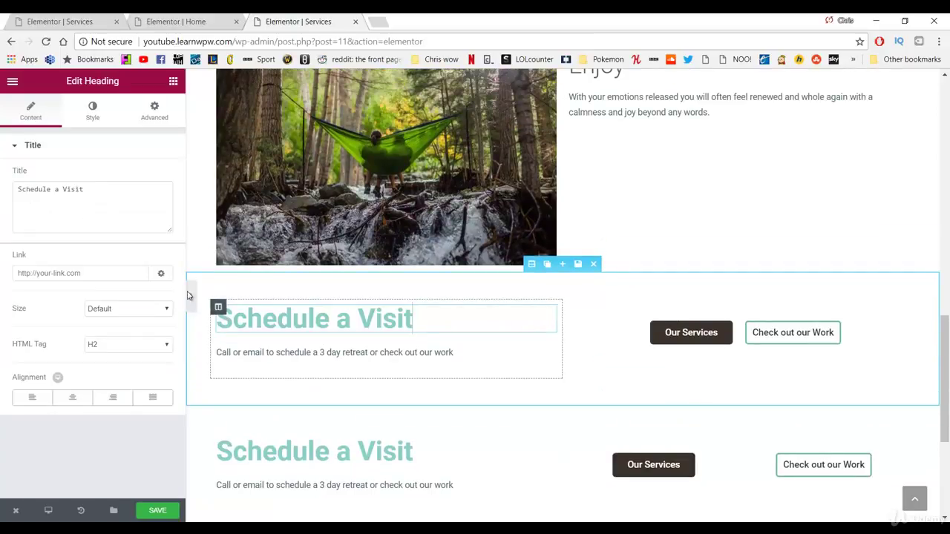
left_click(89, 111)
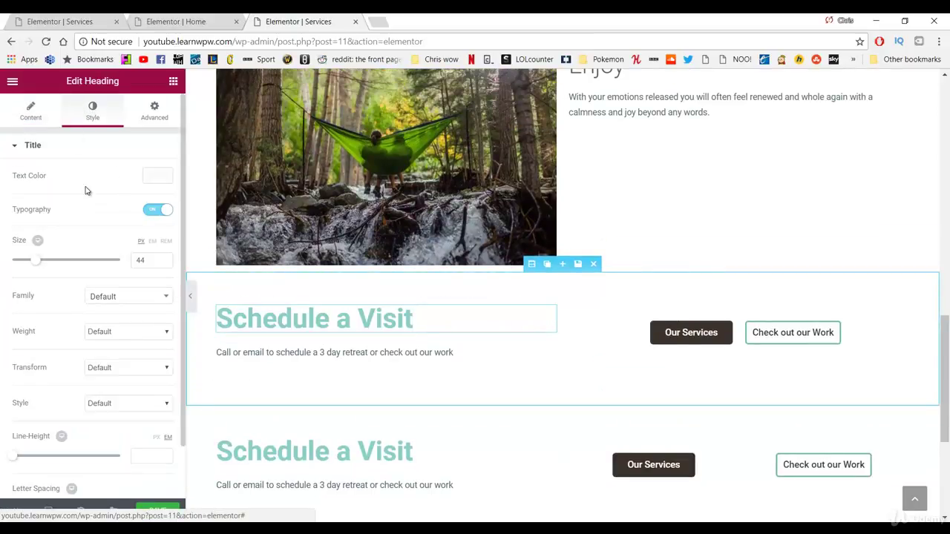
left_click(156, 177)
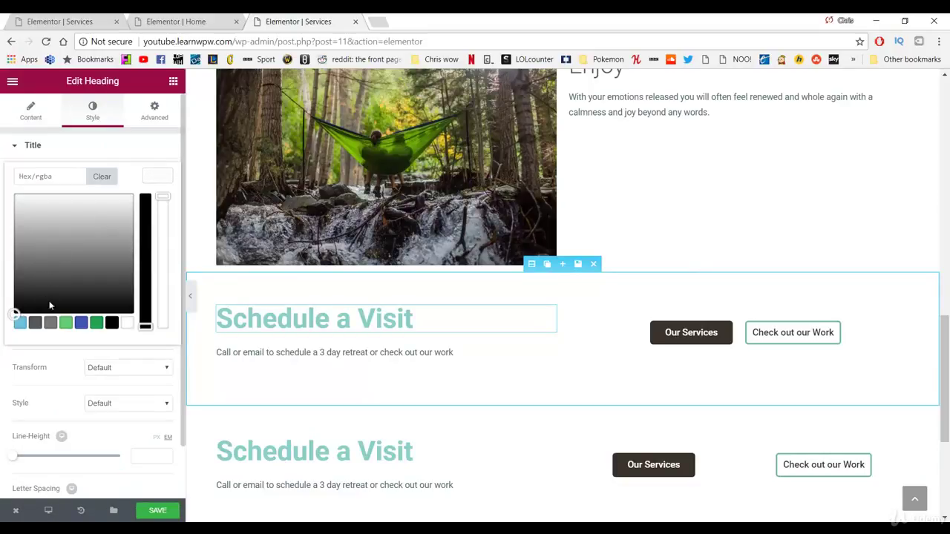
left_click_drag(48, 266, 40, 258)
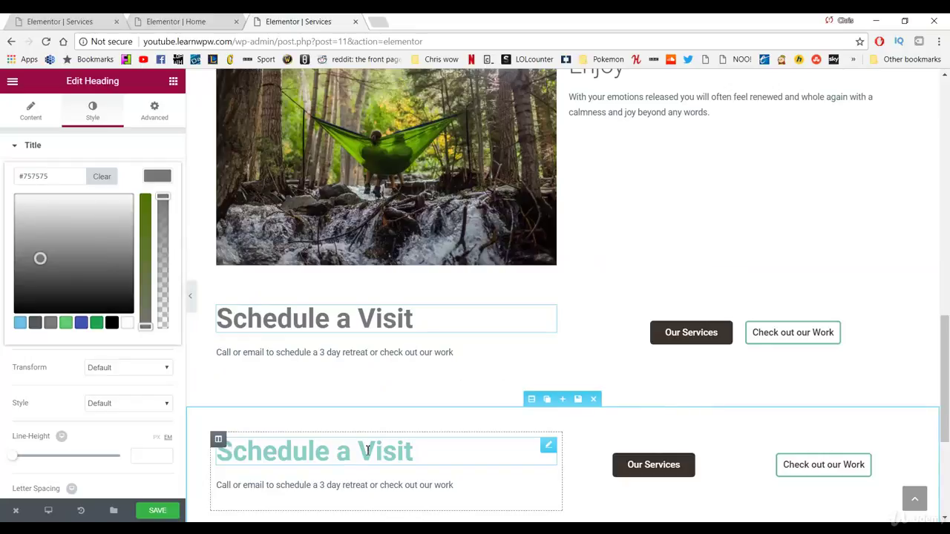
Step: Set the text colour of the lower "Schedule a Visit" heading to dark grey #686868
left_click(405, 453)
left_click_drag(405, 453, 187, 390)
left_click(83, 110)
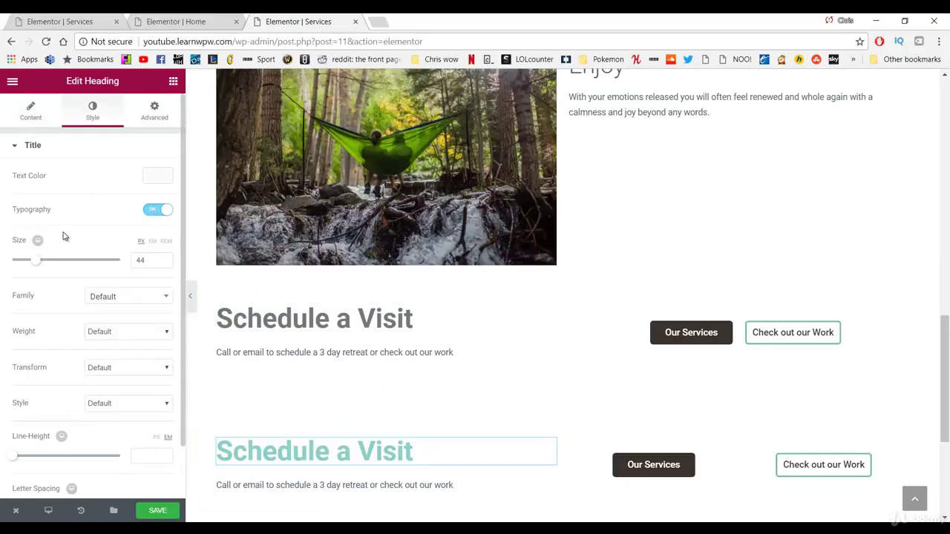
left_click(158, 176)
left_click_drag(49, 265, 39, 265)
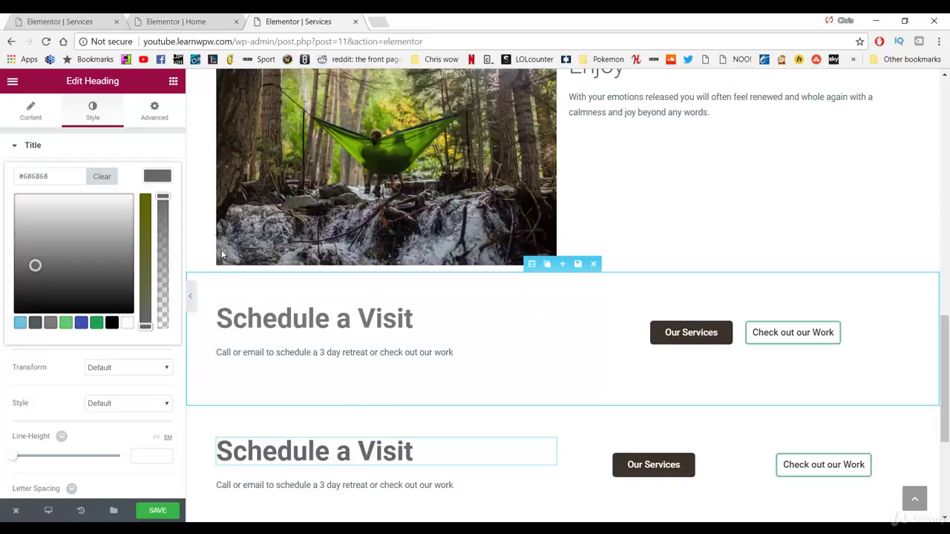
Step: Change the upper section's "Our Services" button text to "Schedule" and its link to /Contact
left_click(670, 333)
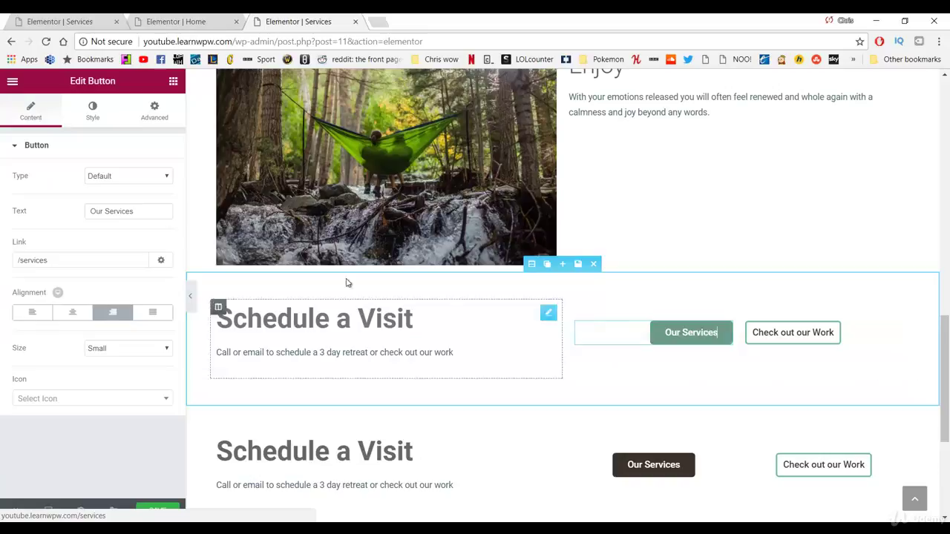
left_click_drag(141, 214, 65, 212)
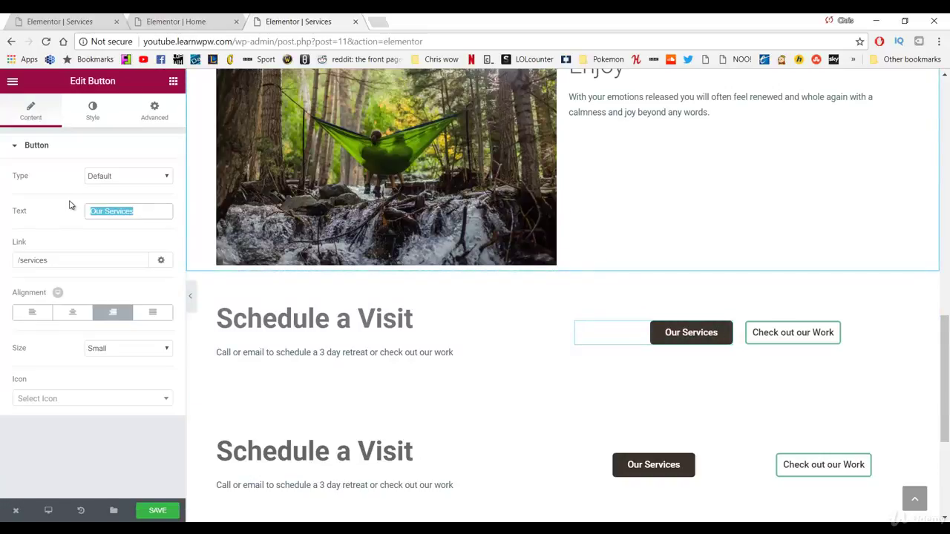
type("Sched")
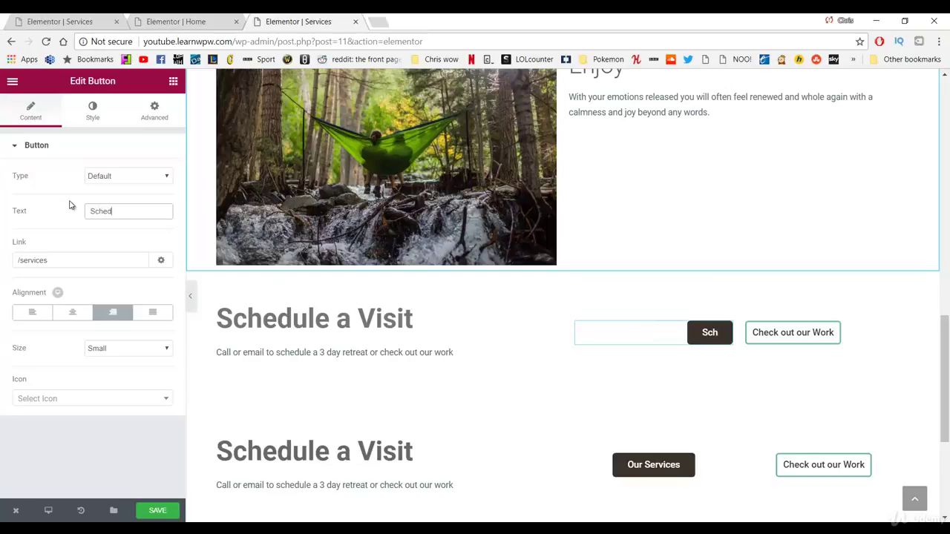
type("ule")
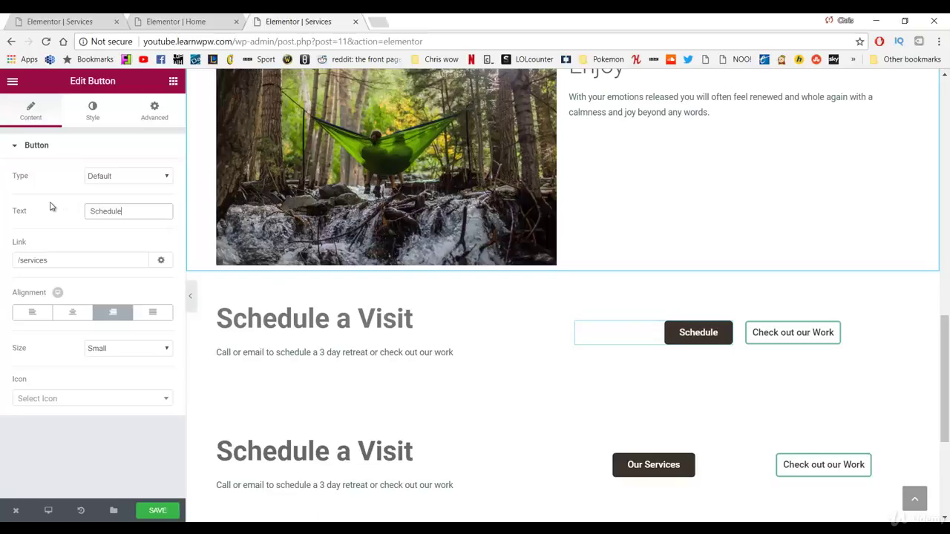
left_click(46, 259)
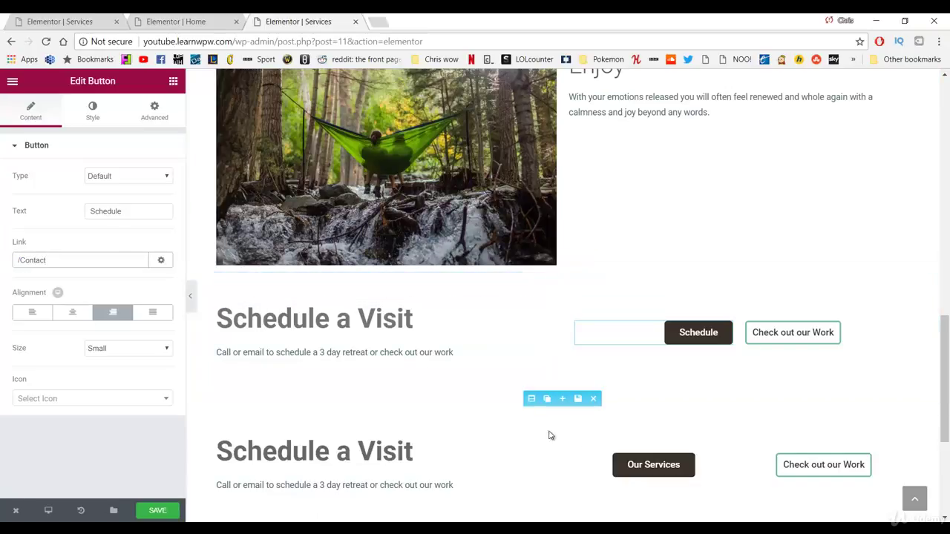
Step: Change the lower section's "Our Services" button text to "Schedule" and its link to /contact
left_click(650, 464)
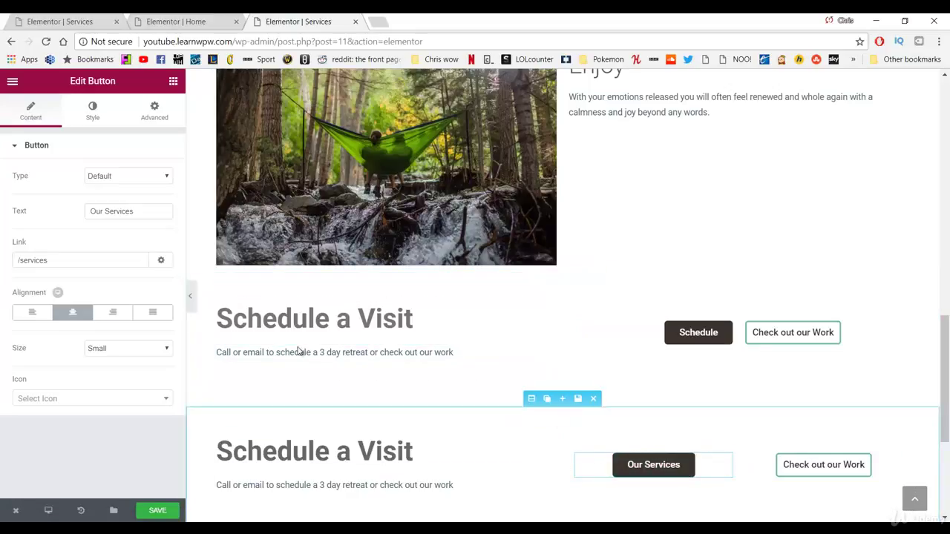
left_click_drag(142, 212, 64, 215)
type("Sc")
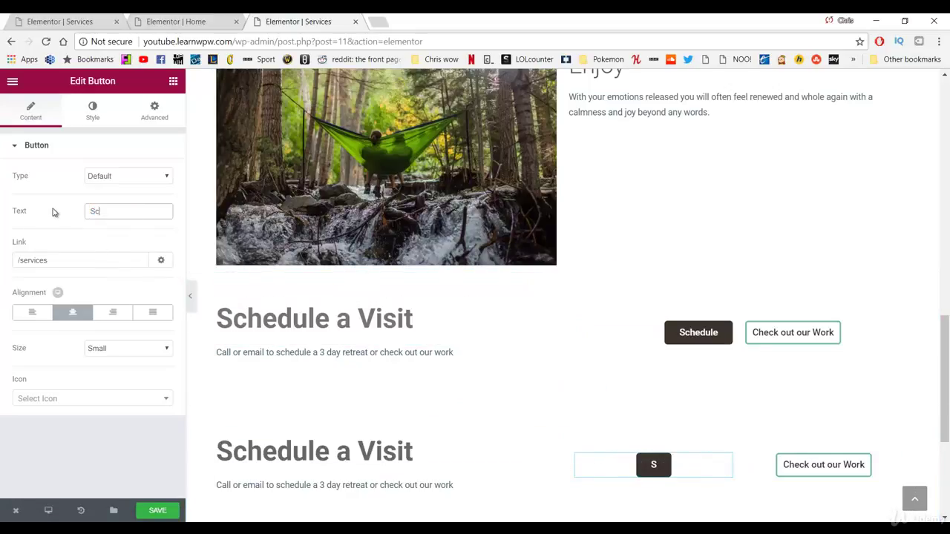
type("hedule")
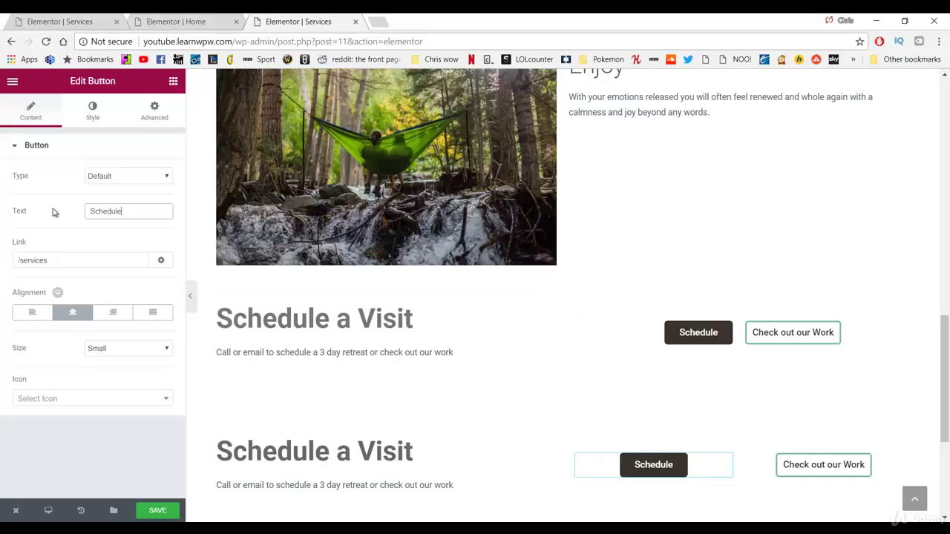
left_click(39, 257)
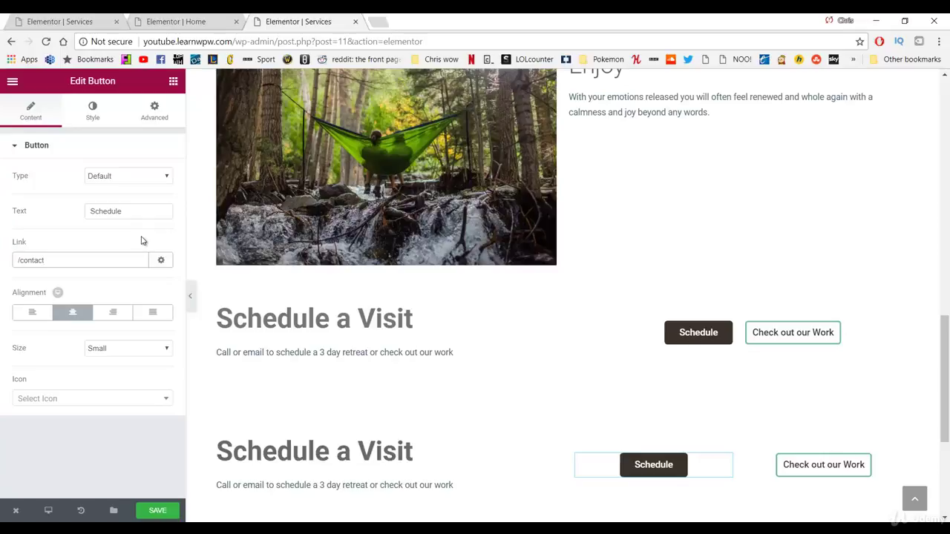
Step: Save the page, view it live to test the Schedule button's link, and return to the editor
left_click(170, 512)
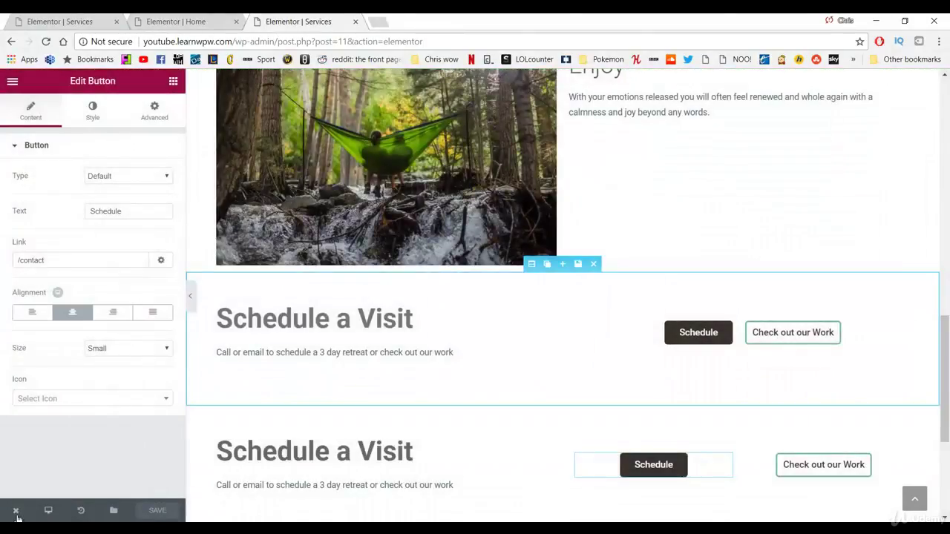
mouse_move(16, 511)
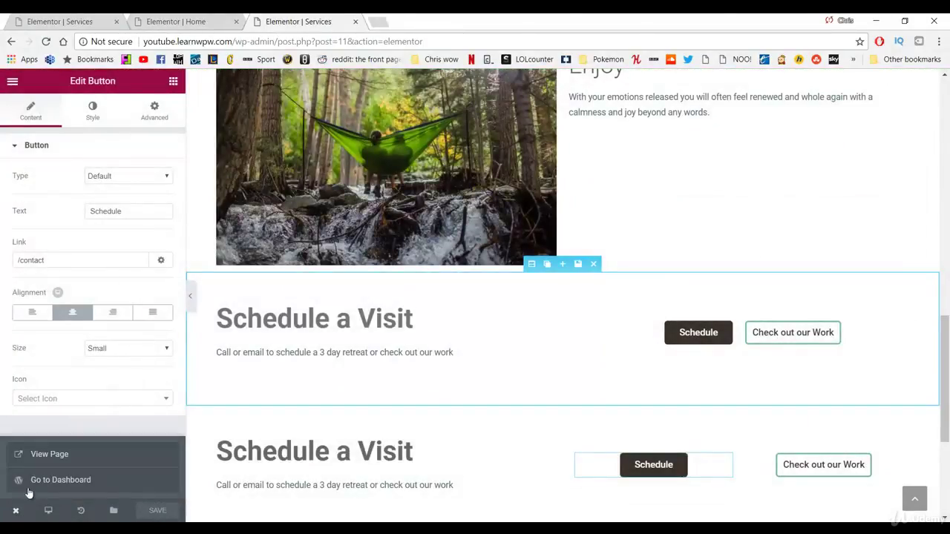
left_click(42, 454)
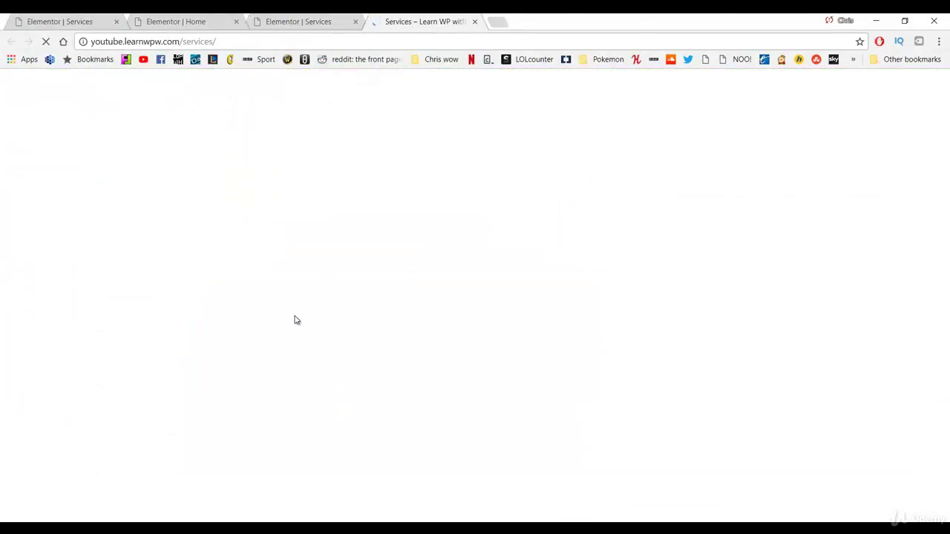
scroll(356, 197, "down", 10)
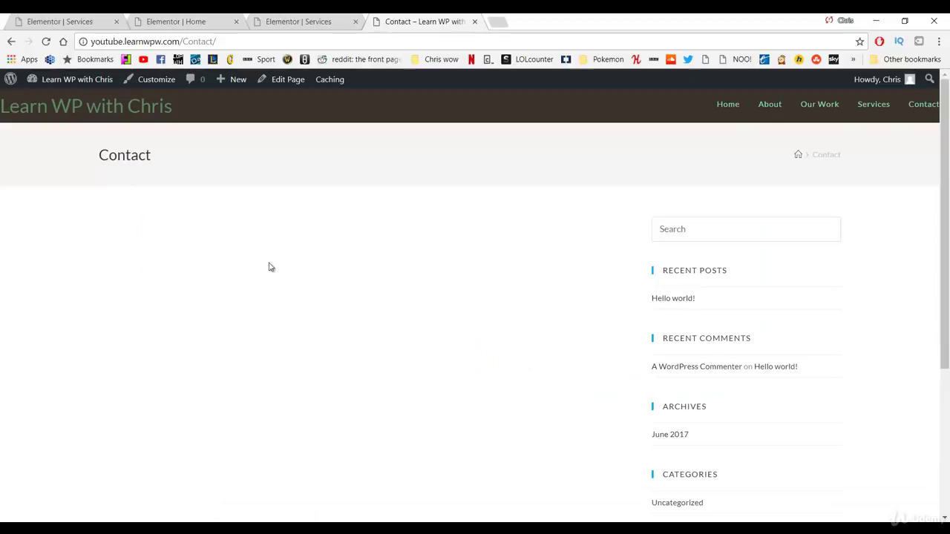
left_click(12, 43)
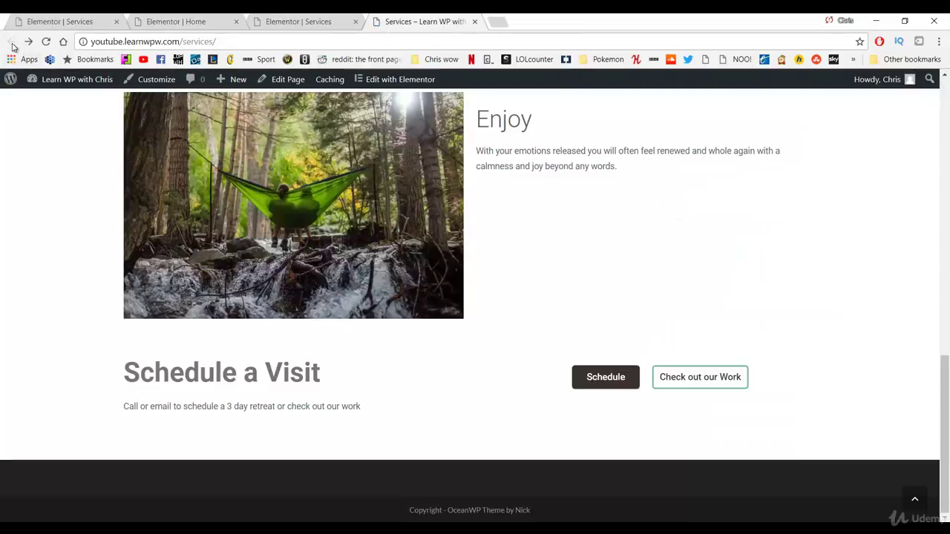
key("ctrl+w")
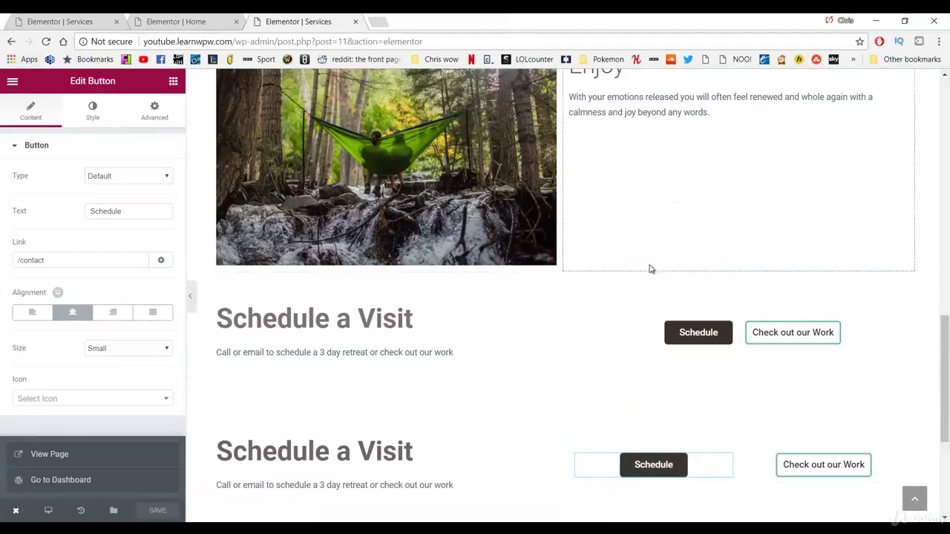
Step: Look over the Relax, Begin and Reflect sections of the page to review their backgrounds
scroll(651, 269, "up", 5)
scroll(642, 299, "up", 6)
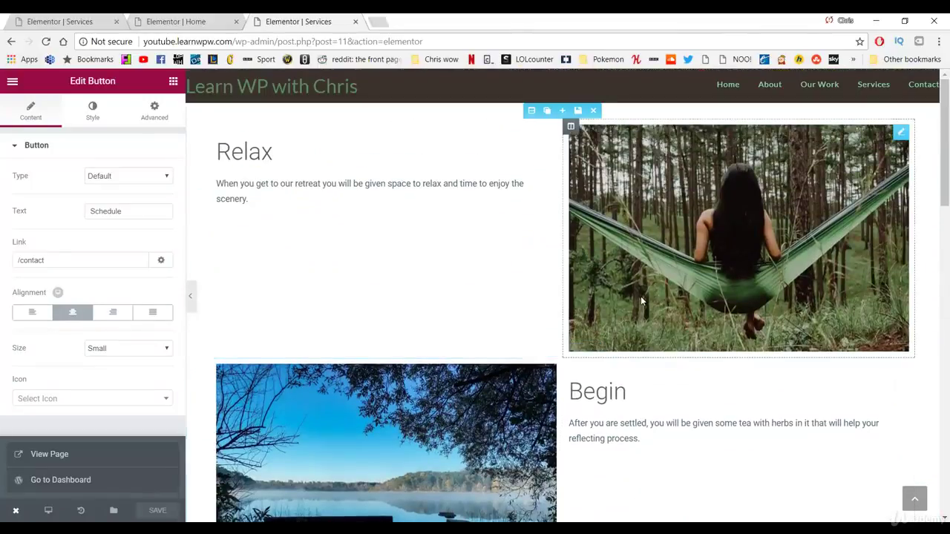
scroll(603, 280, "down", 3)
scroll(592, 282, "down", 1)
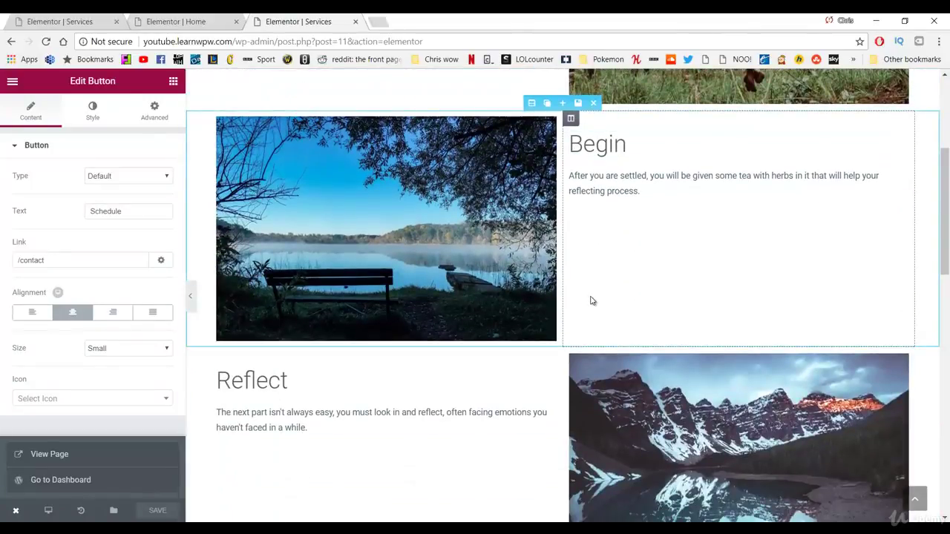
scroll(460, 201, "up", 4)
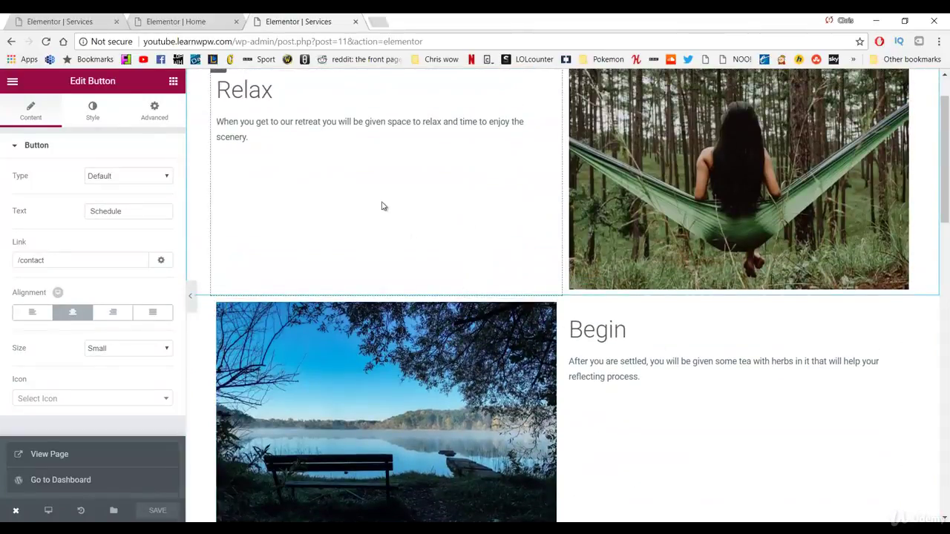
scroll(382, 207, "down", 5)
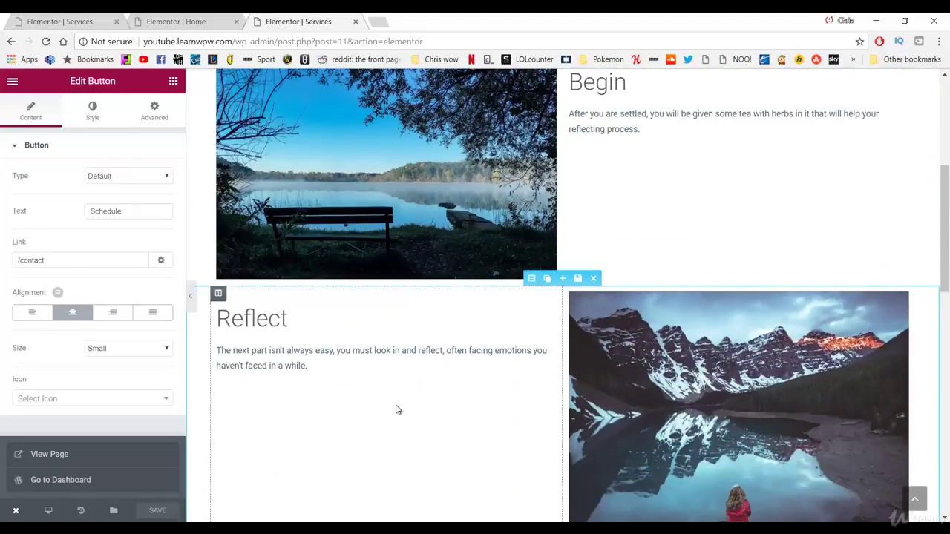
scroll(562, 324, "up", 3)
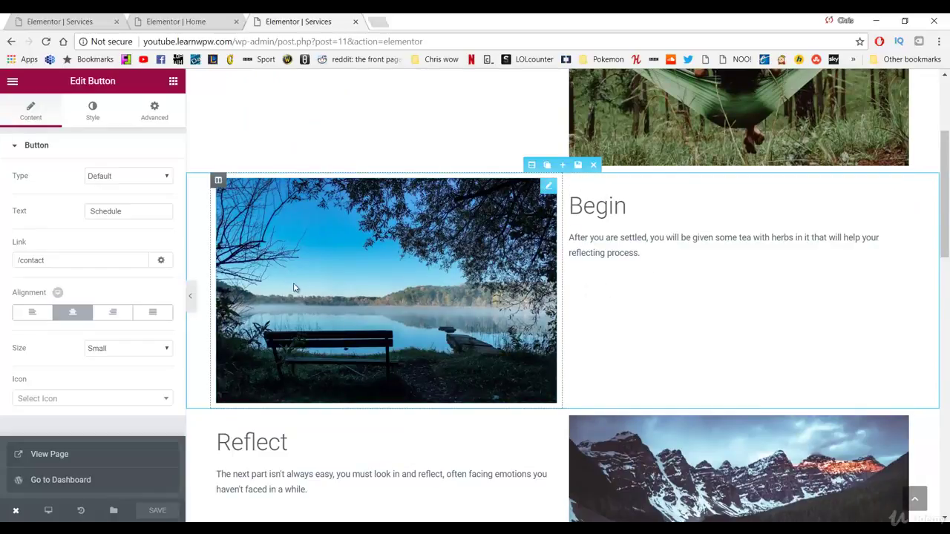
scroll(293, 288, "up", 4)
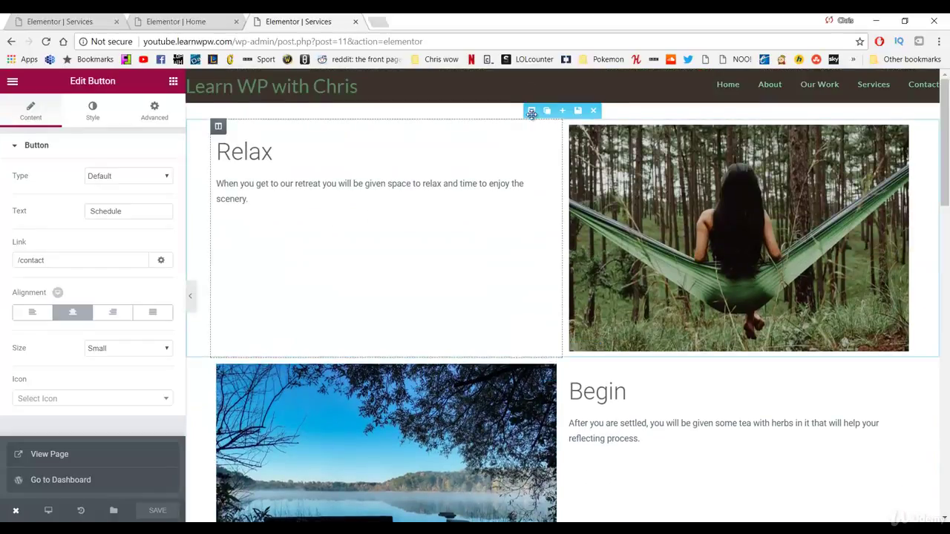
Step: Give the Relax section a classic background in light grey #ededed
left_click(532, 111)
left_click(93, 122)
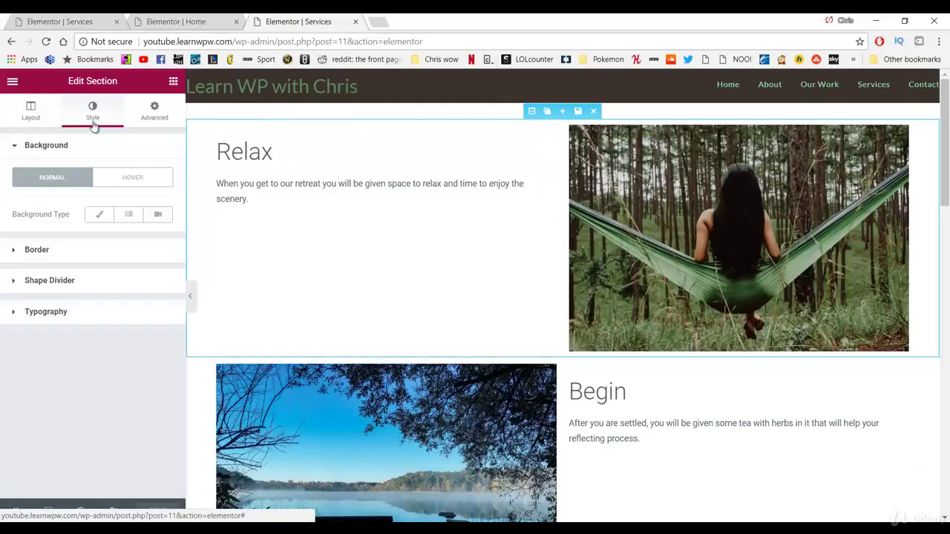
left_click(95, 215)
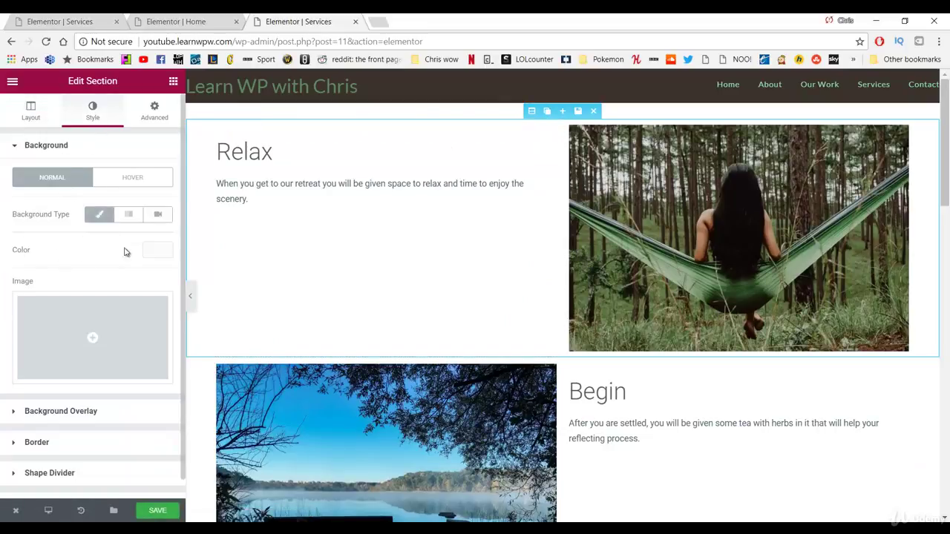
left_click(146, 252)
left_click_drag(45, 301, 27, 276)
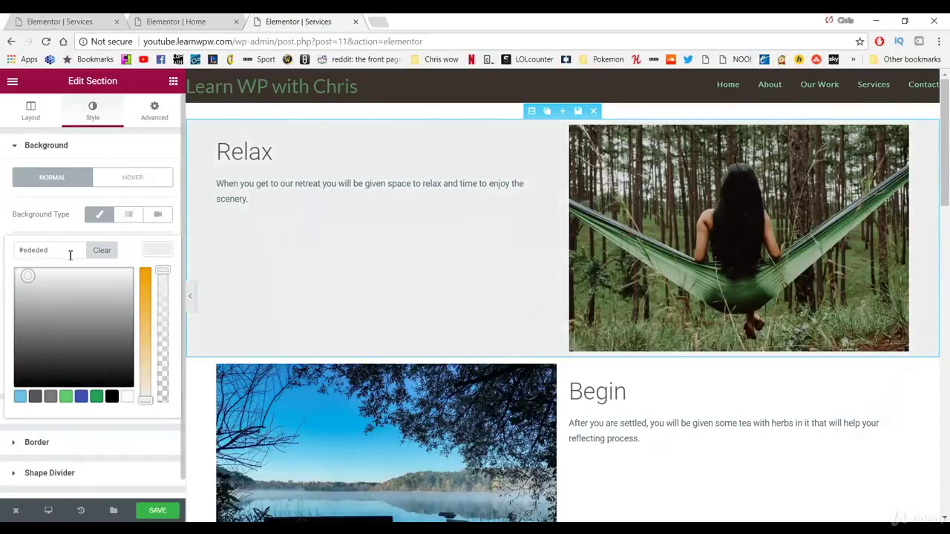
Step: Change the Relax section's background colour to #f4f4f4
left_click_drag(70, 251, 1, 256)
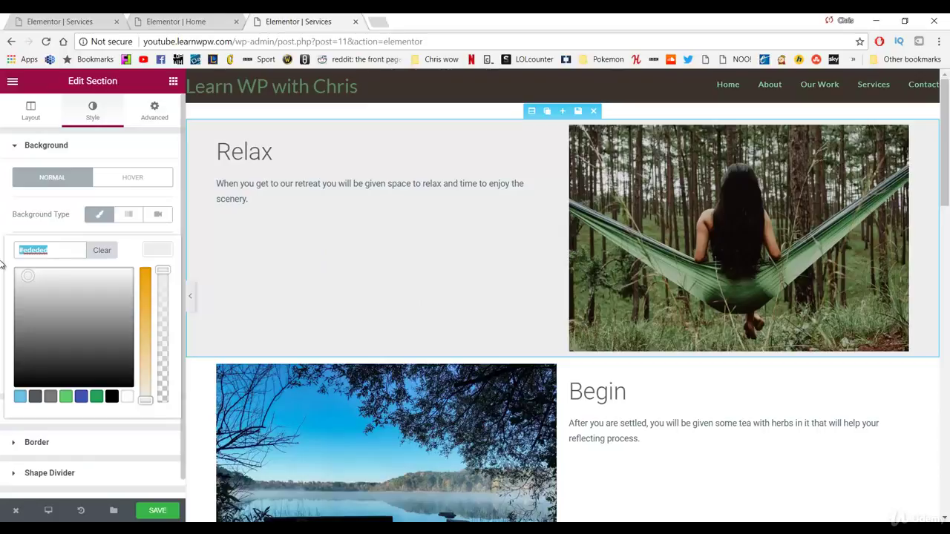
type("#f4f4f4")
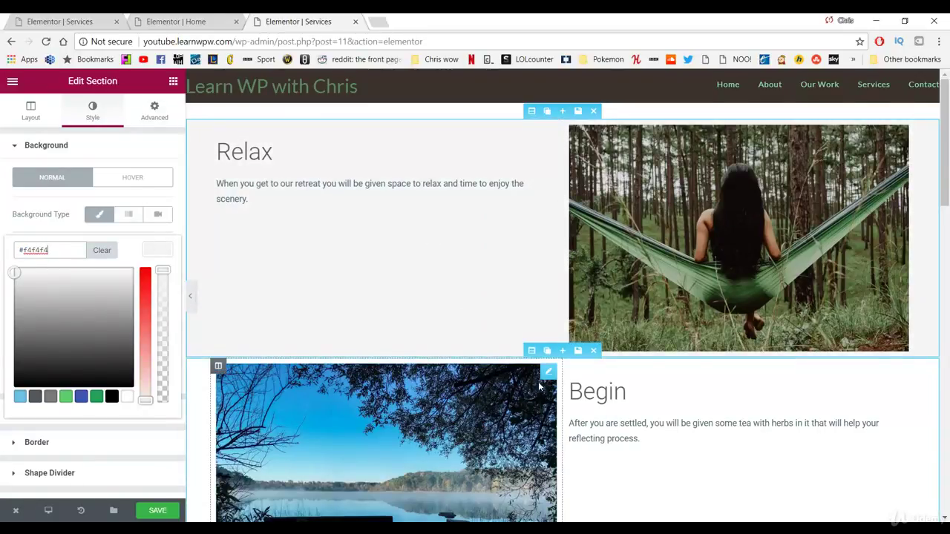
Step: Give the Reflect text column a classic background with the colour #f4f4f4
scroll(540, 378, "down", 4)
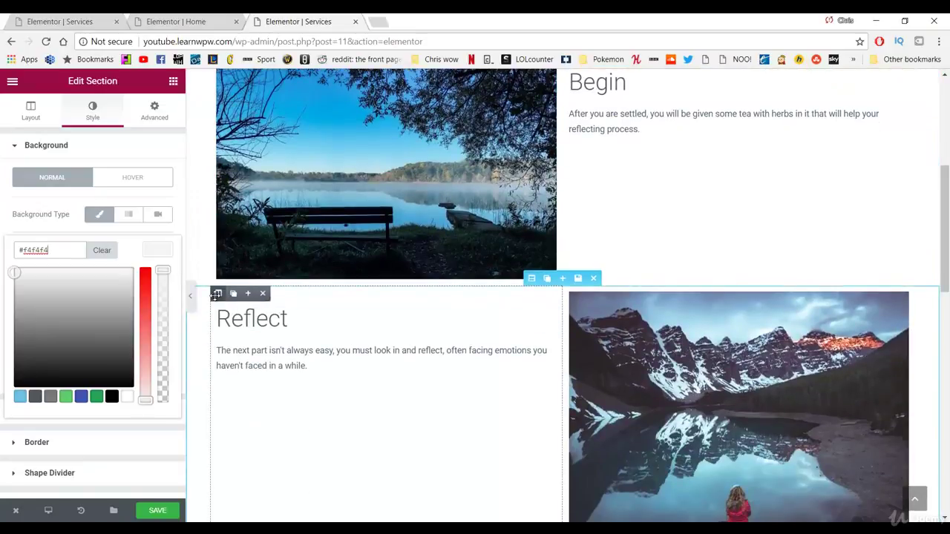
left_click(217, 294)
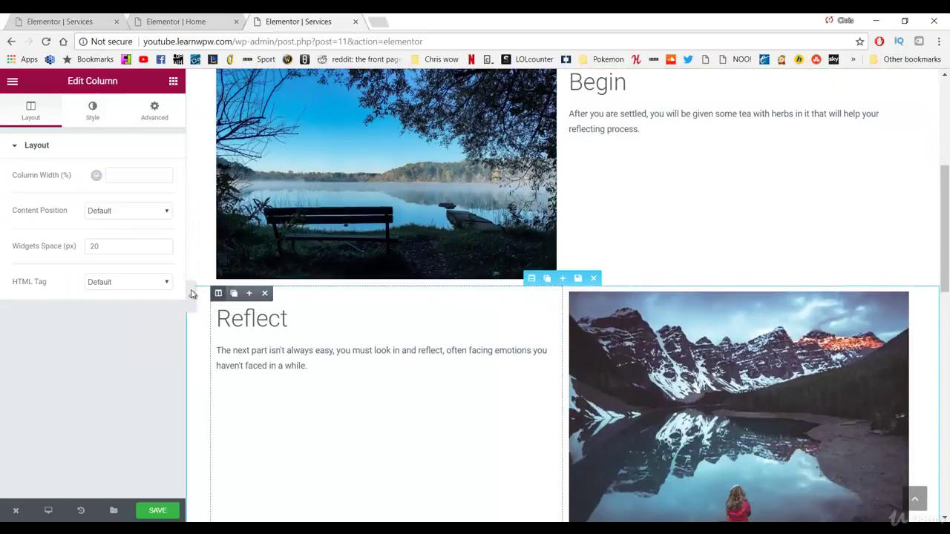
left_click(79, 119)
left_click(105, 215)
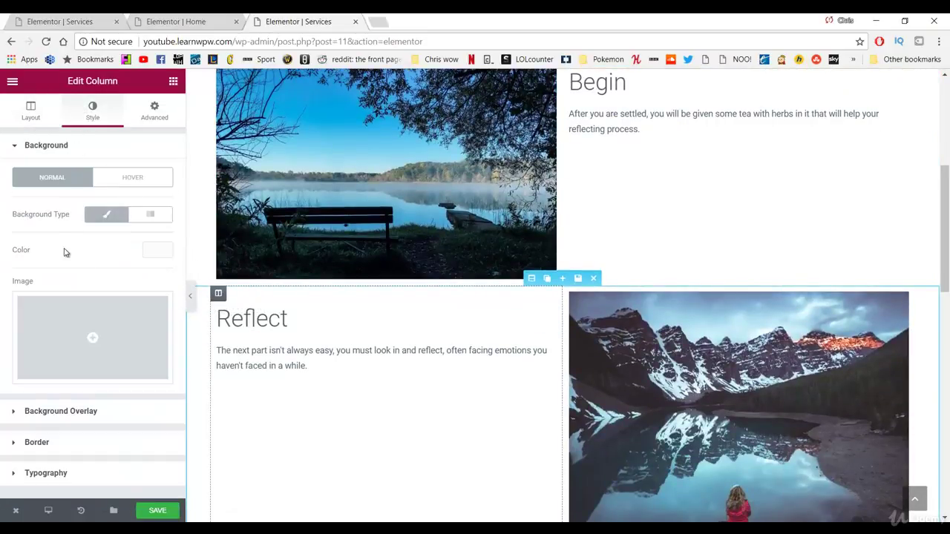
left_click(152, 250)
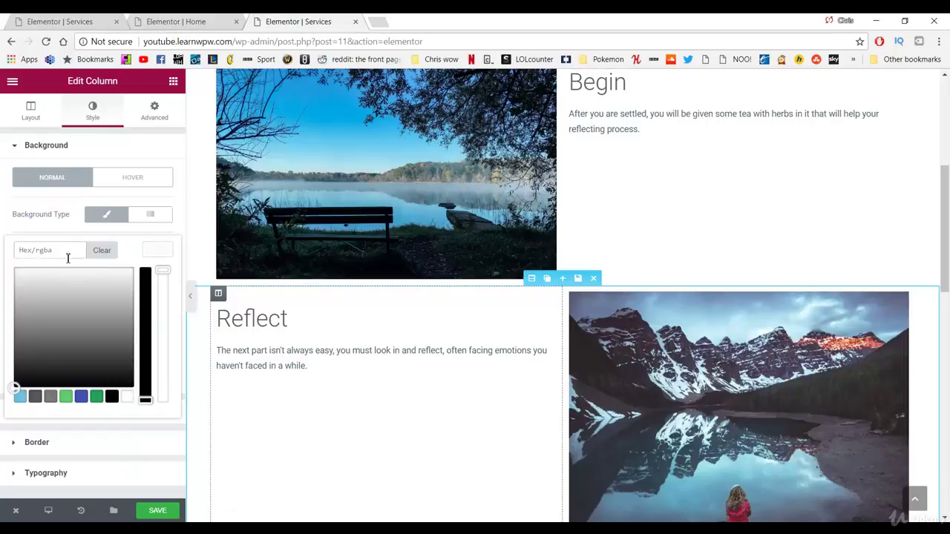
type("#f4f4f4")
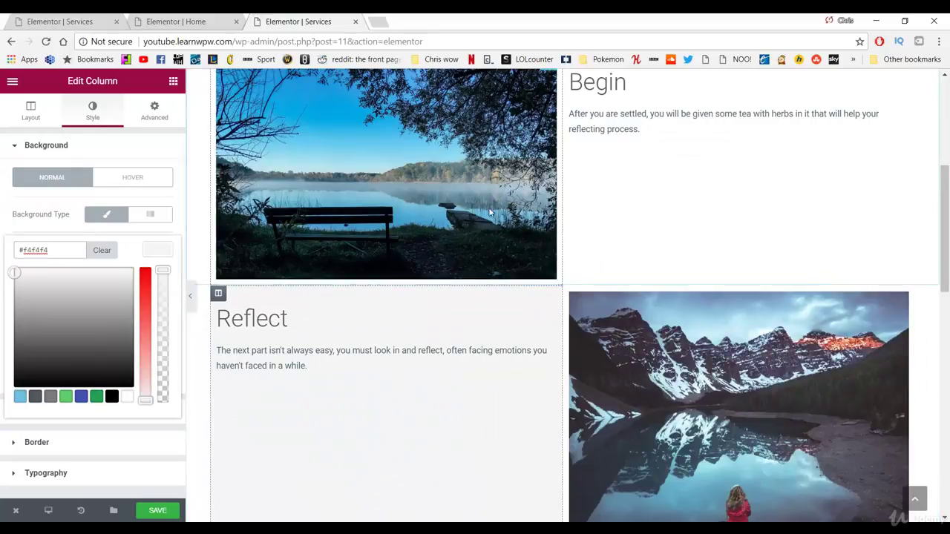
Step: Save the page and view it live, checking the backgrounds from the Relax section down to the Enjoy section
scroll(217, 293, "down", 2)
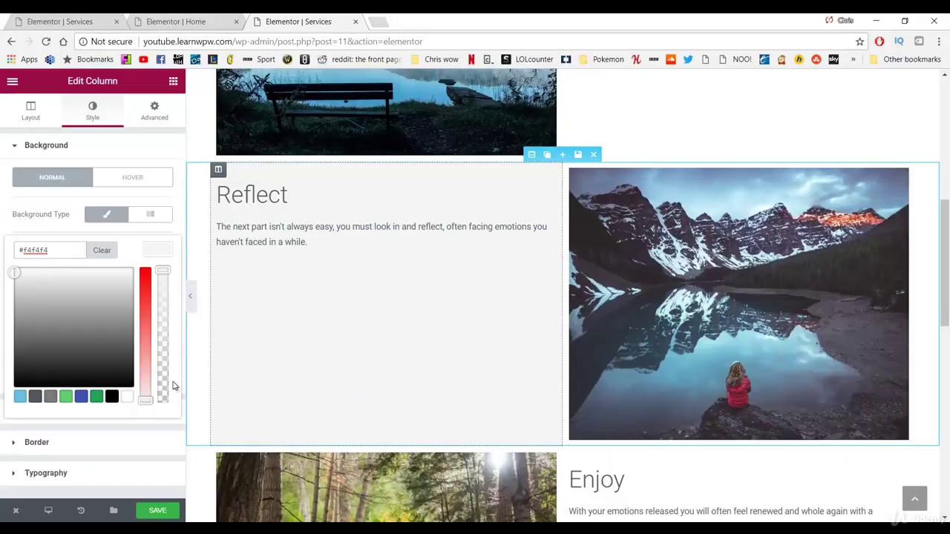
left_click(168, 512)
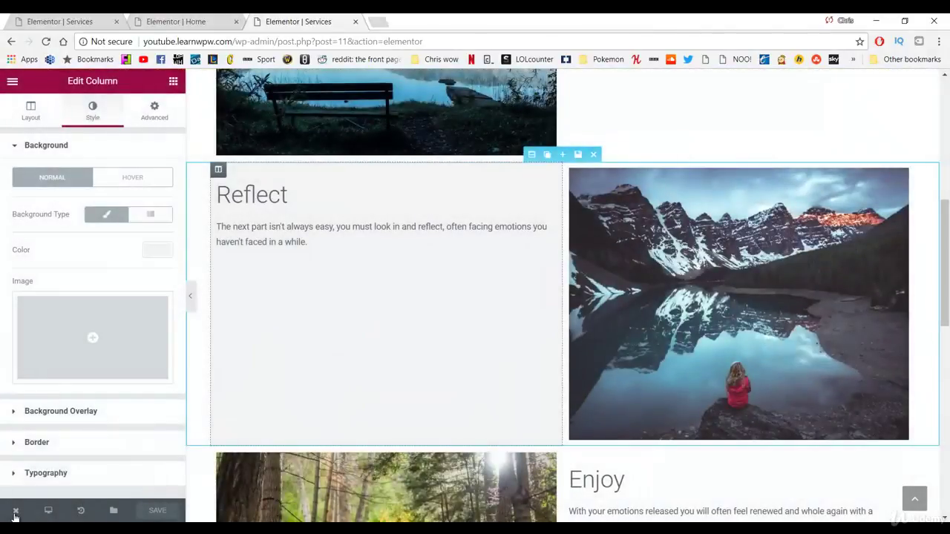
mouse_move(16, 511)
left_click(36, 455)
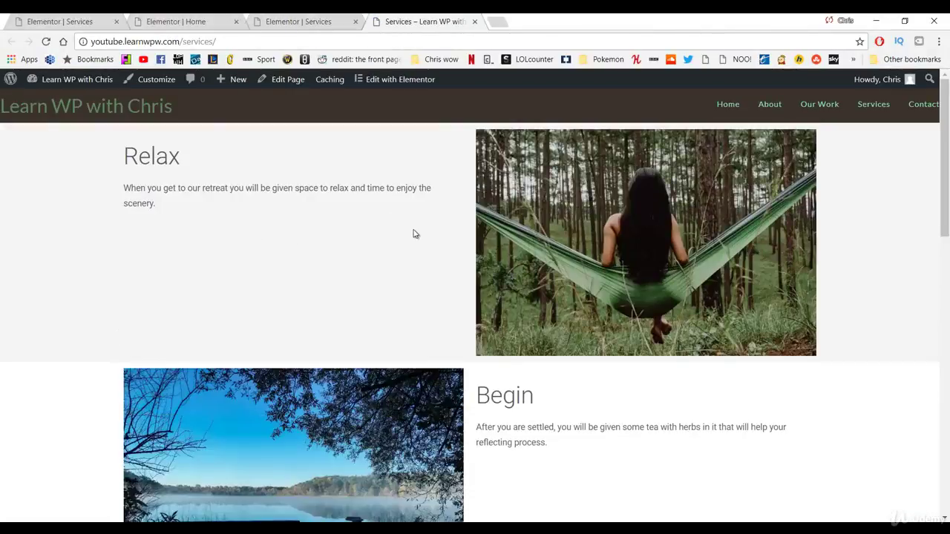
scroll(185, 223, "down", 4)
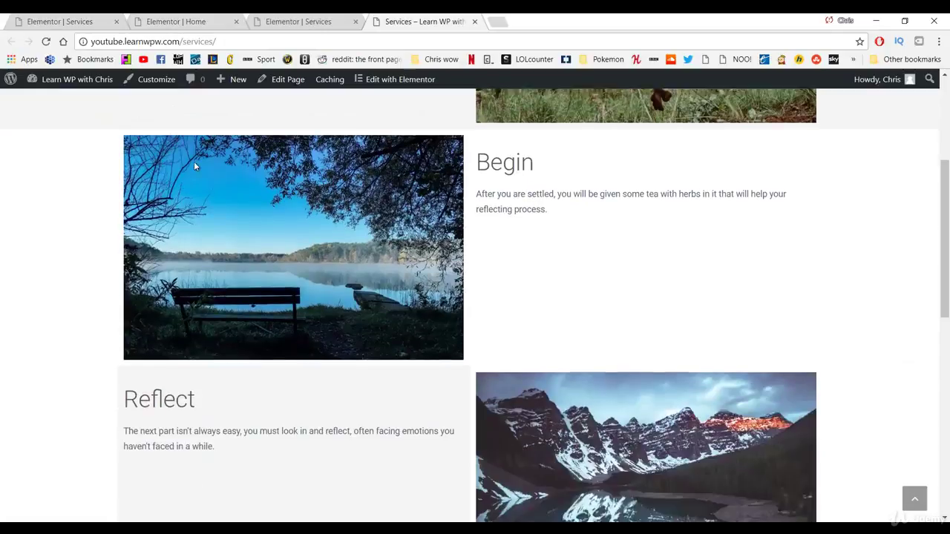
scroll(196, 178, "down", 5)
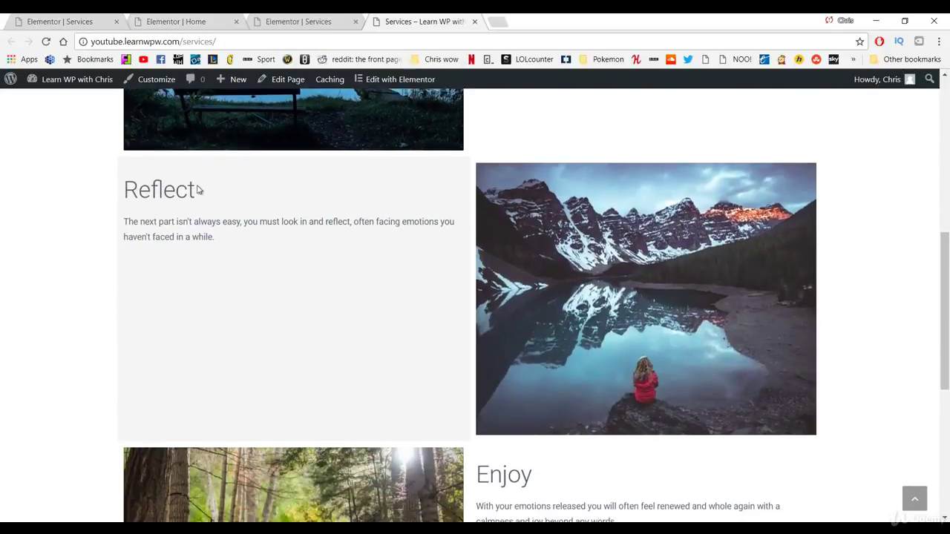
scroll(198, 190, "down", 4)
scroll(259, 242, "up", 10)
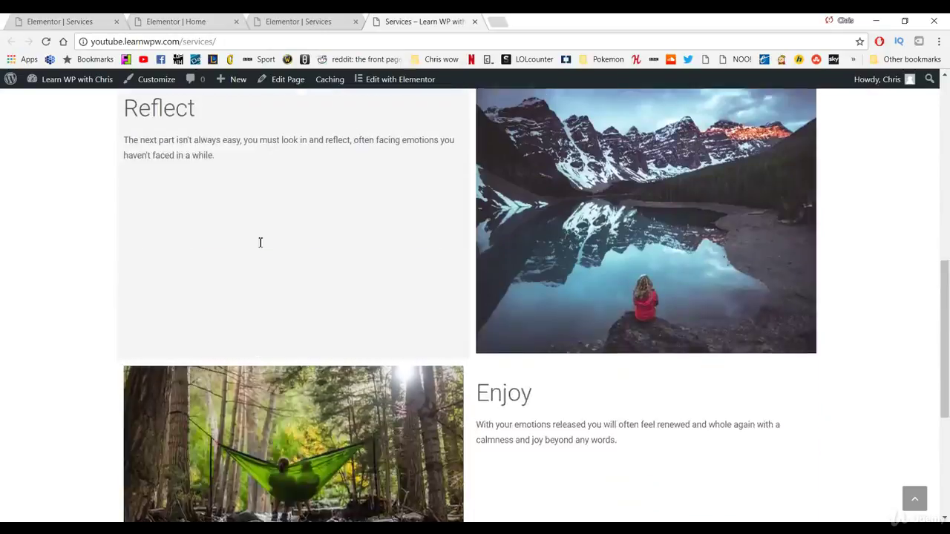
scroll(262, 245, "up", 1)
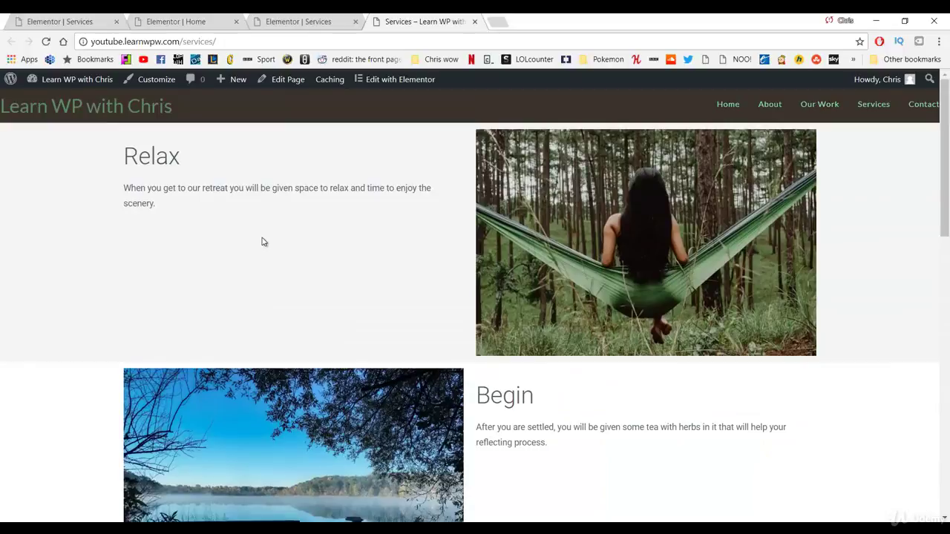